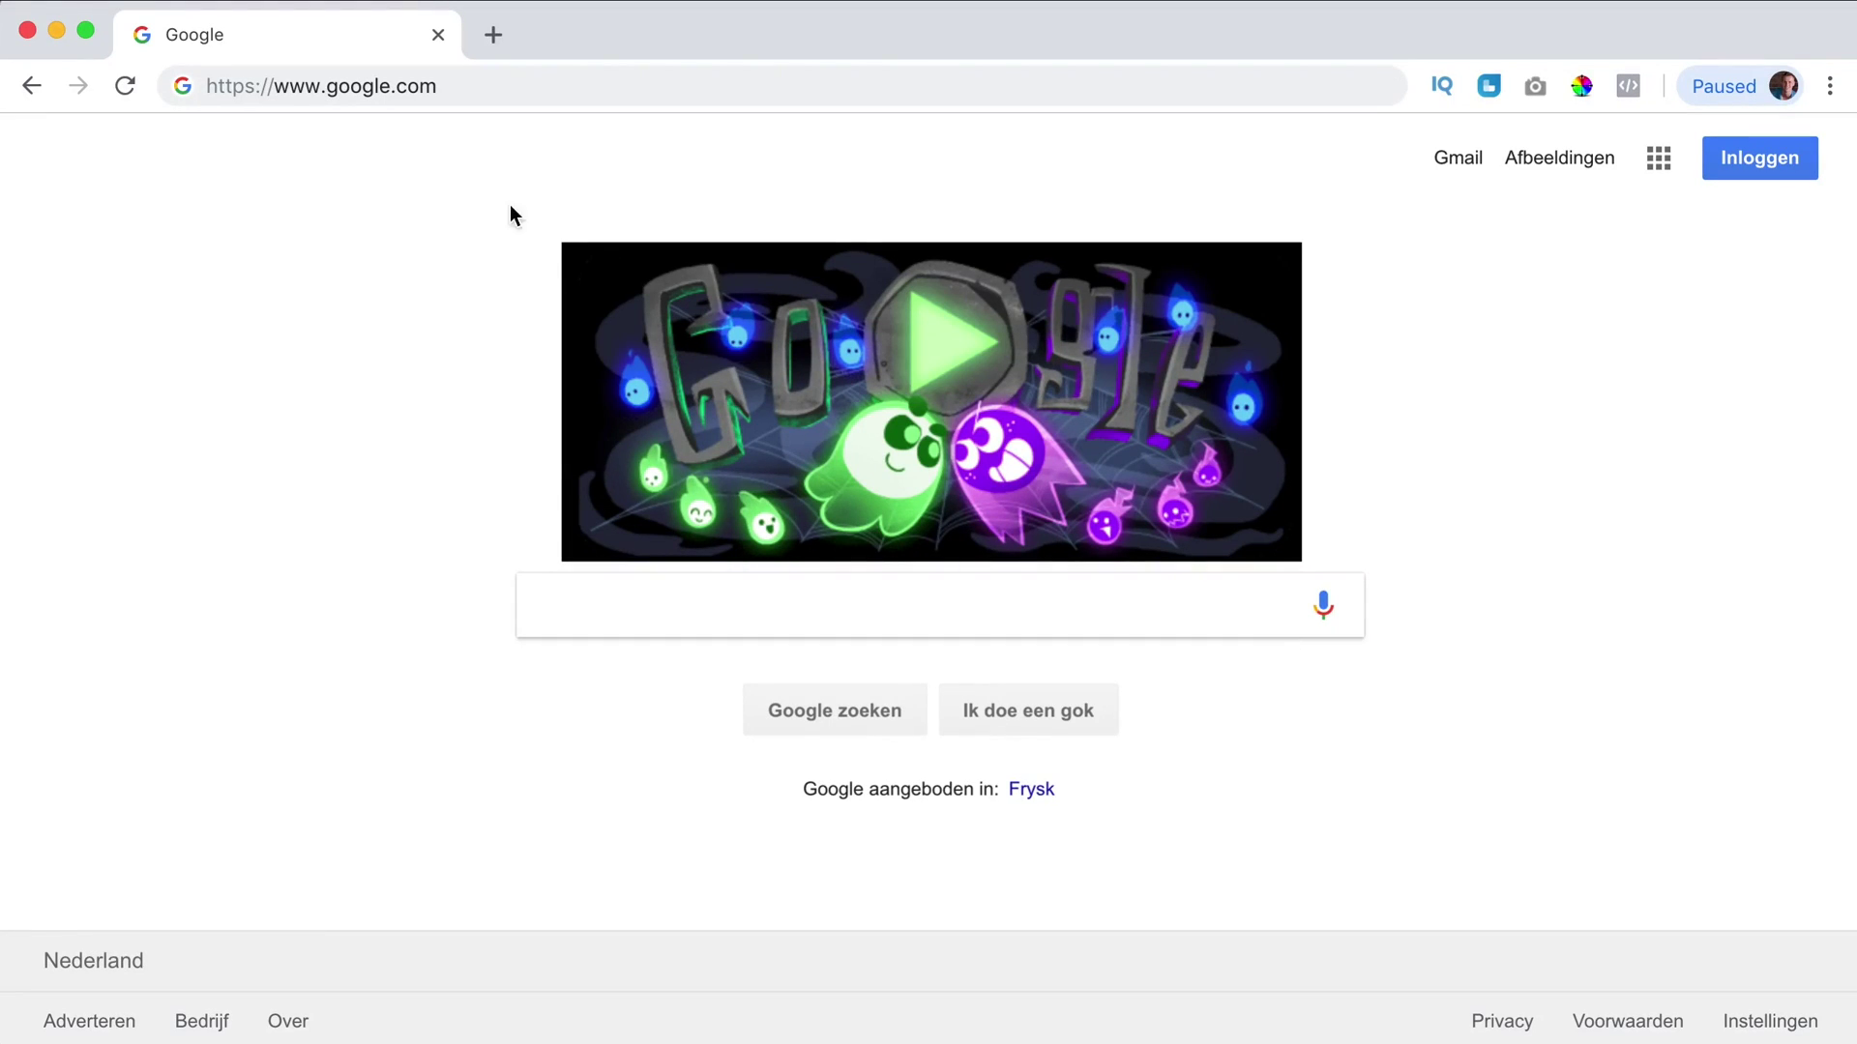
# Load ferdykorp.com/astra in Chrome to reach the Astra pricing page on wpastra.com
pyautogui.click(428, 86)
pyautogui.write('ferdykorp.co')
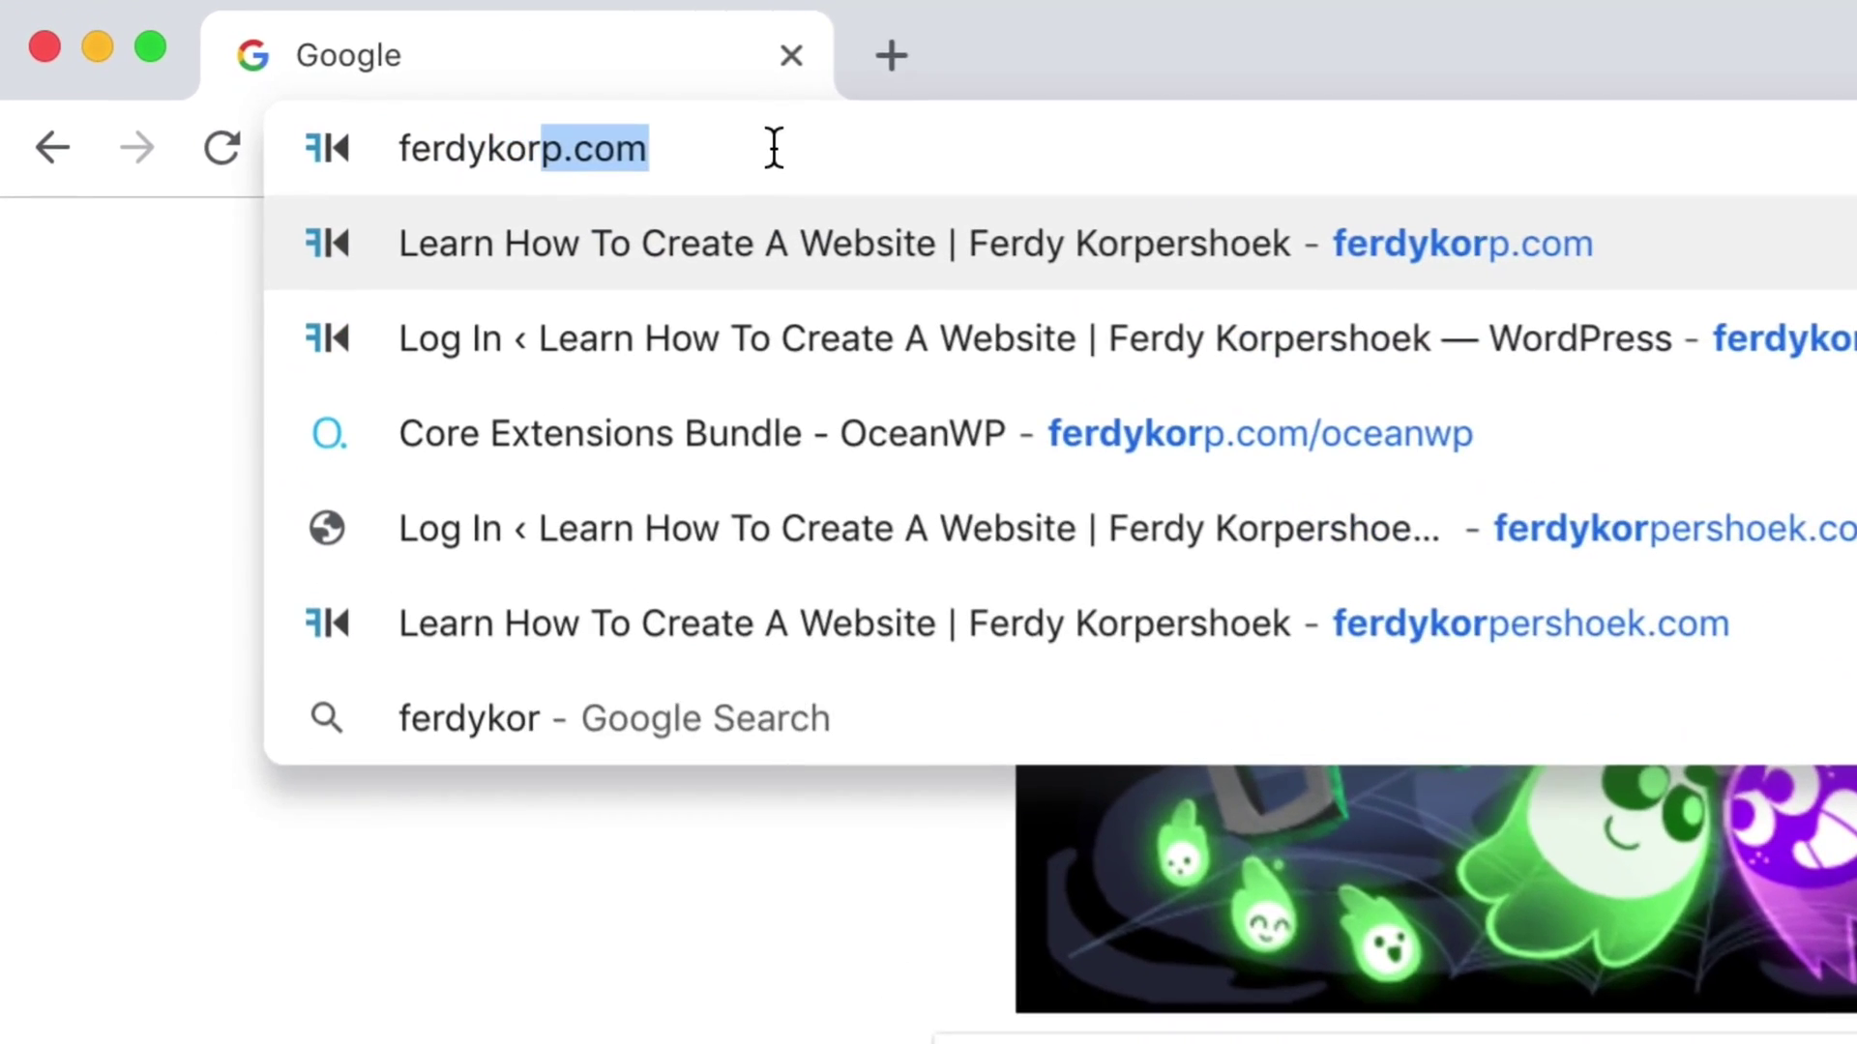
pyautogui.write('m/astra')
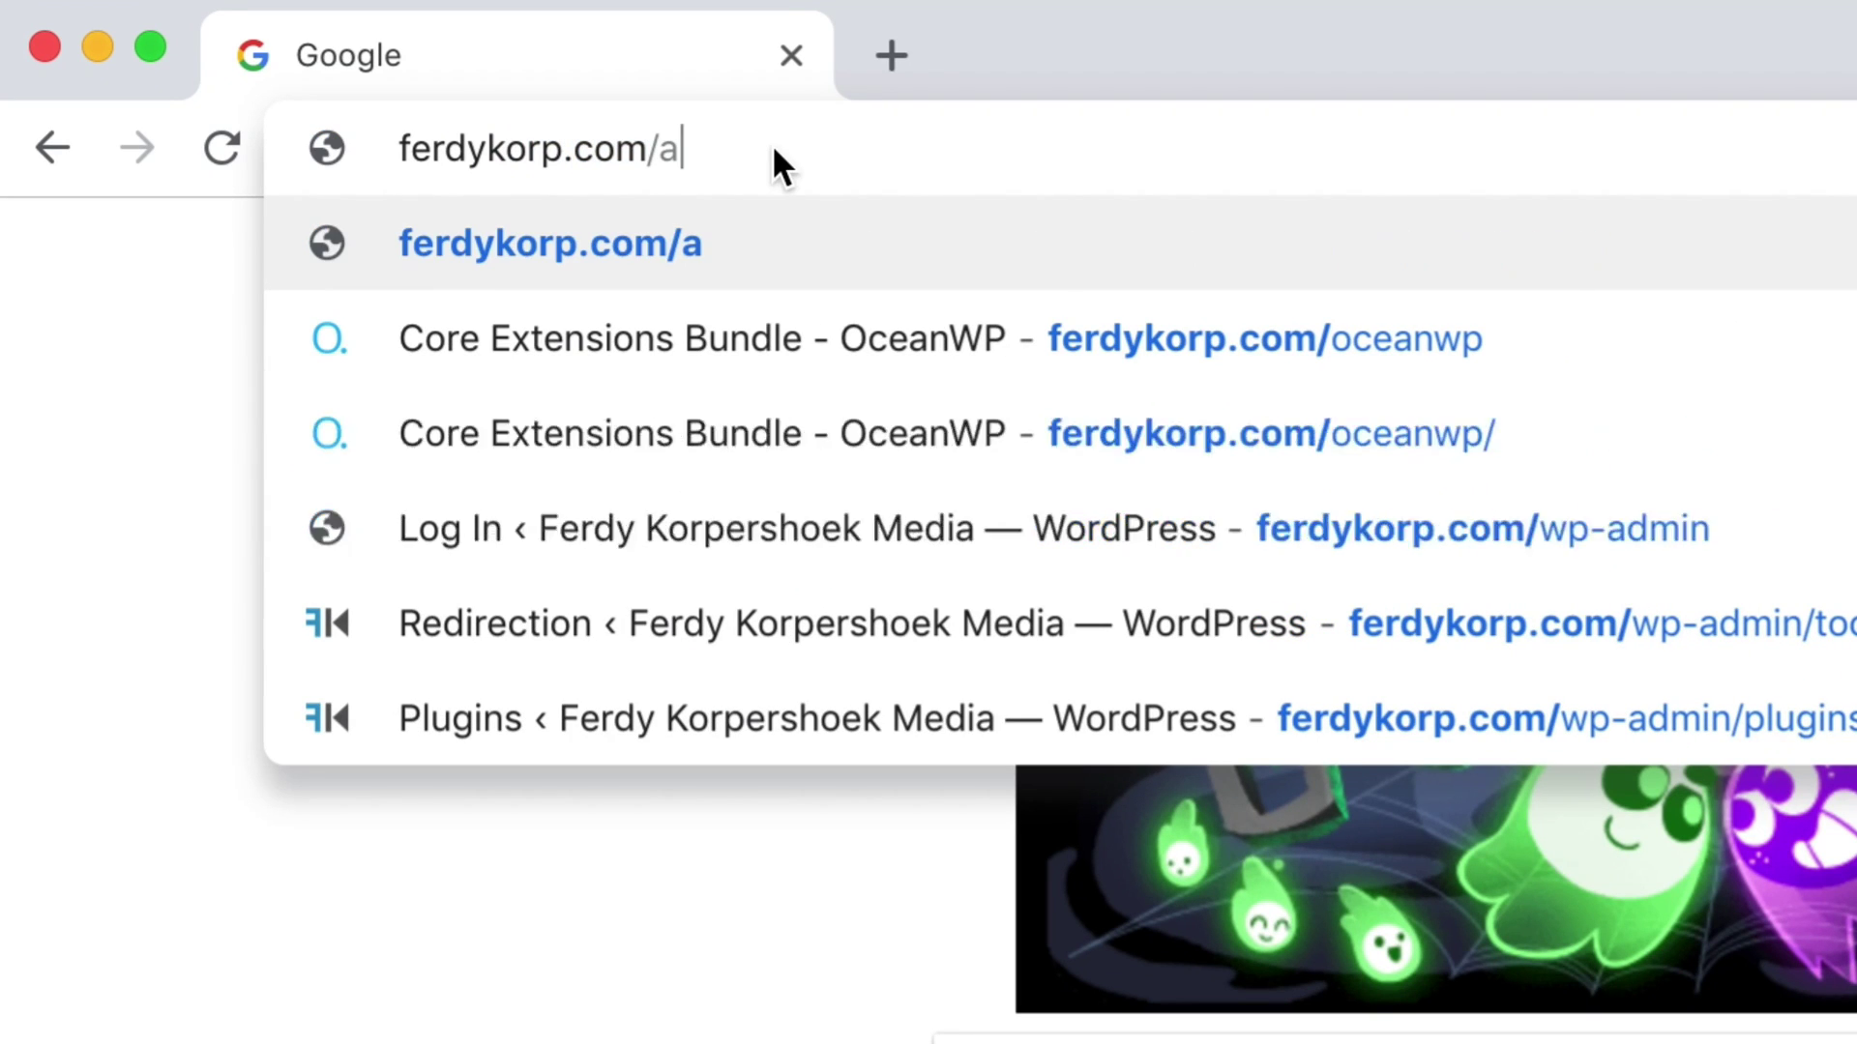
pyautogui.press('Return')
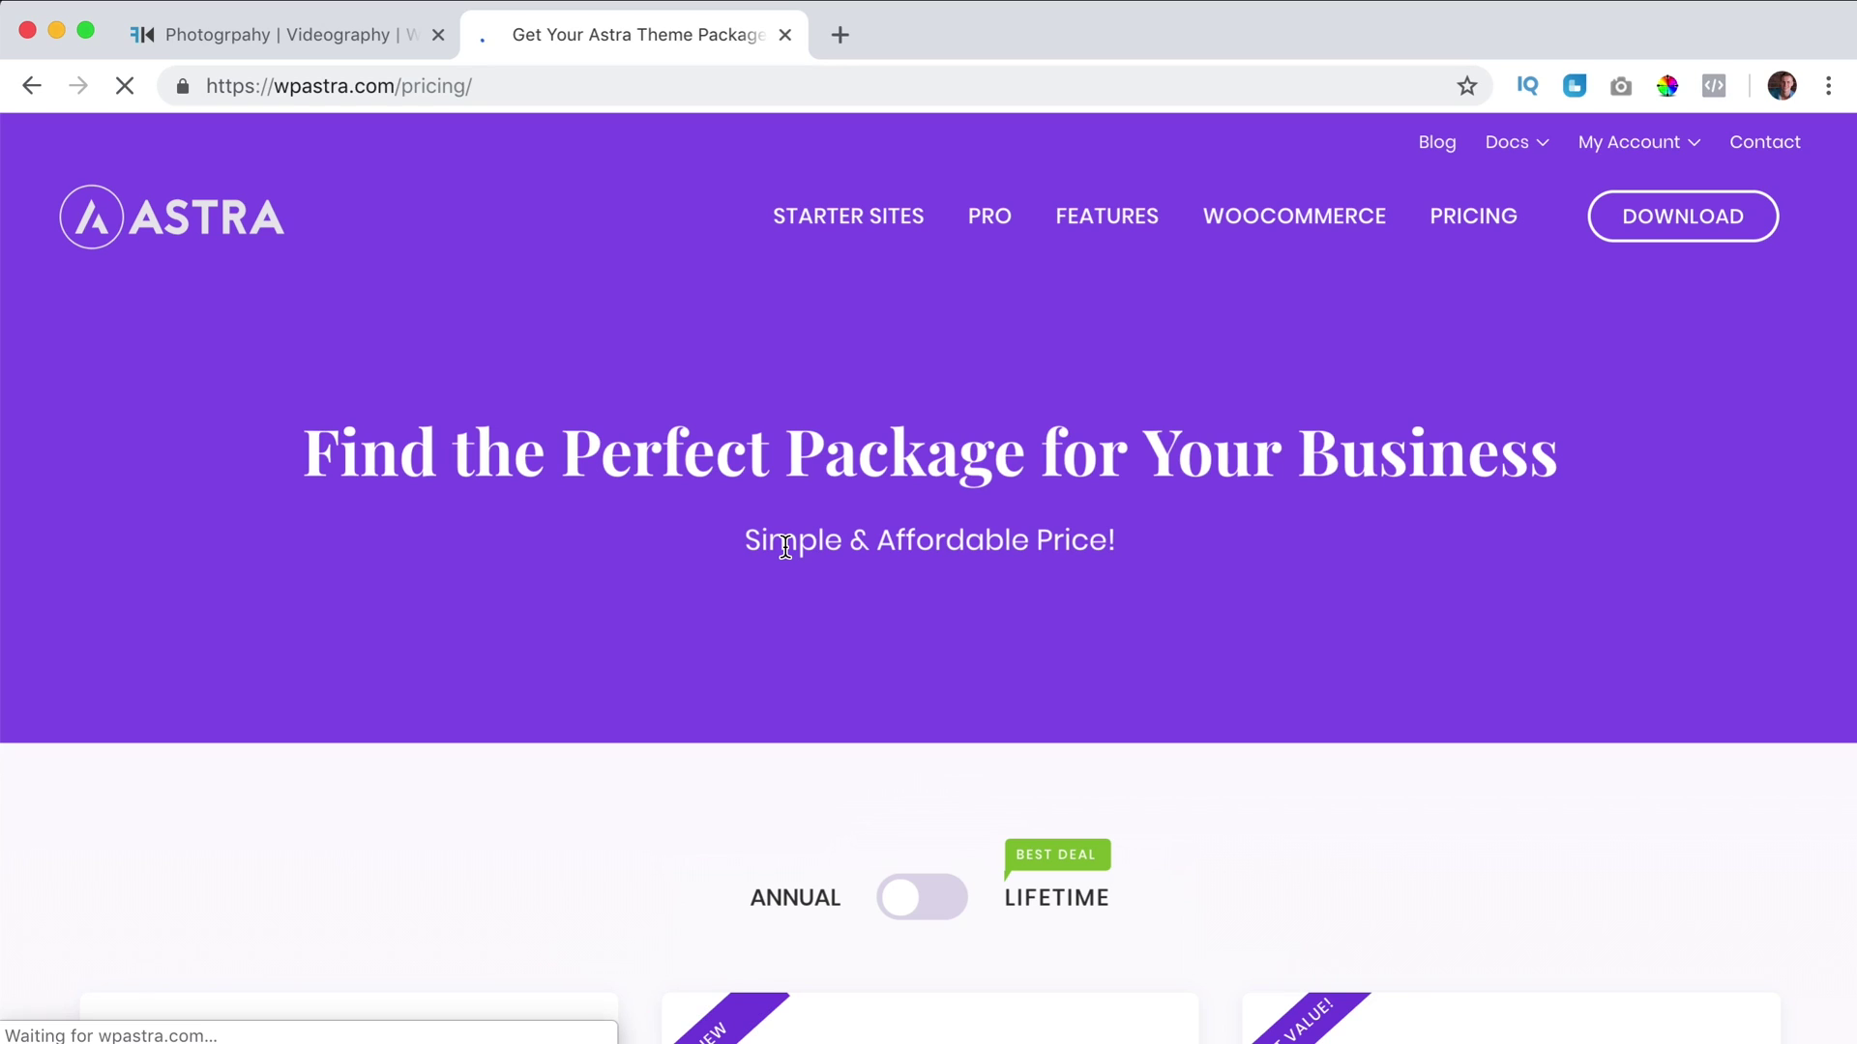
# Choose GET STARTED under the Astra Pro package on the pricing page
pyautogui.scroll(-8, 725, 525)
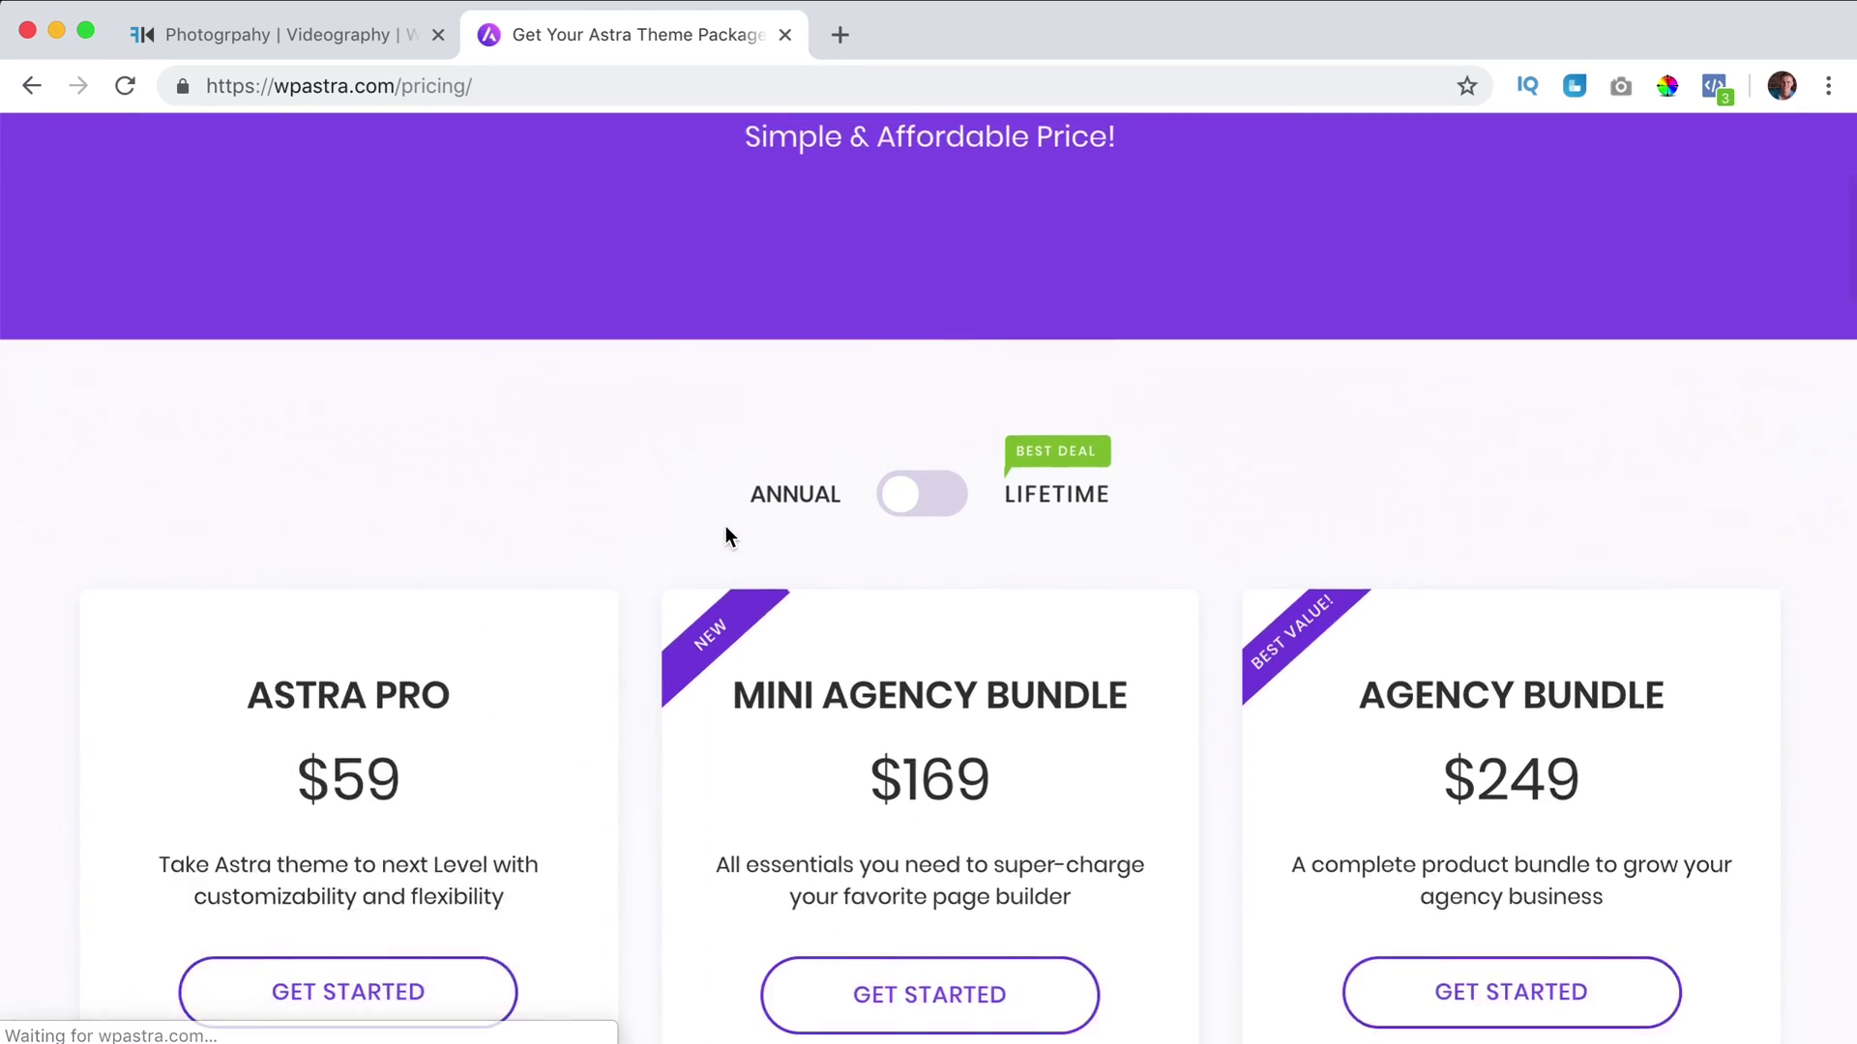
pyautogui.scroll(-3, 353, 400)
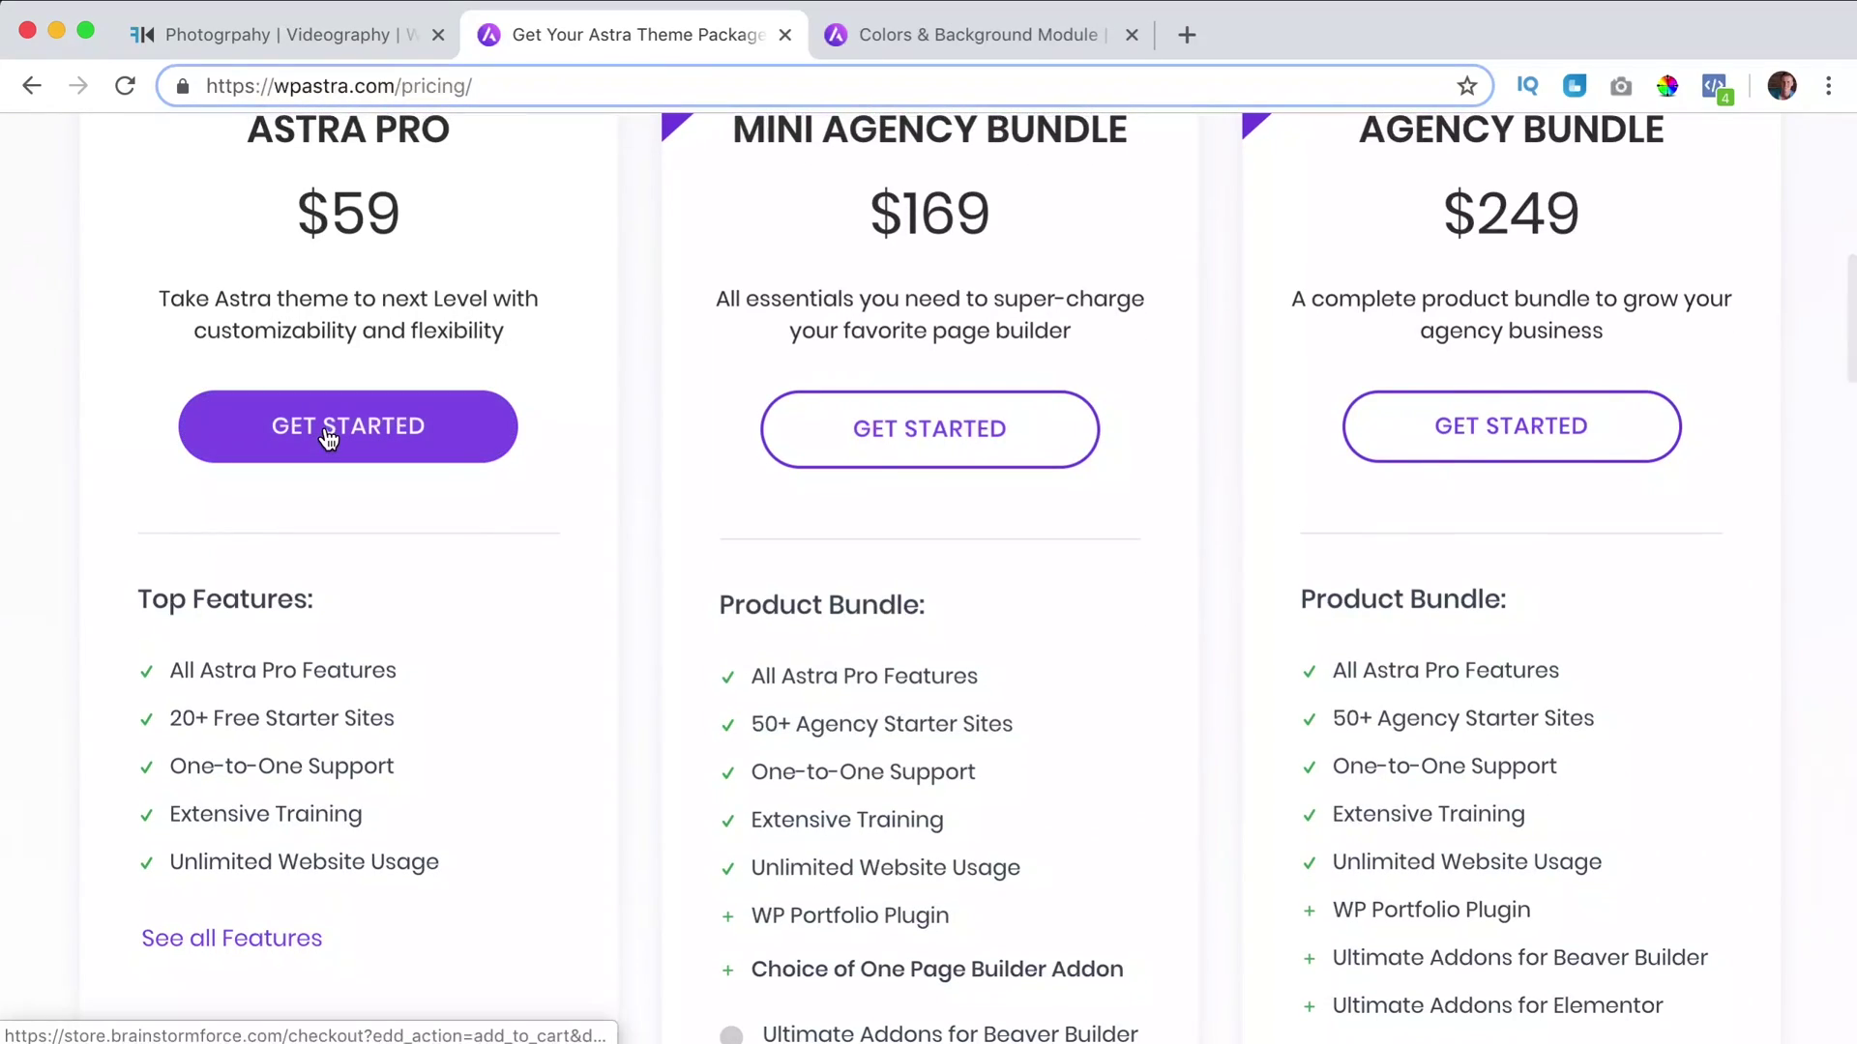
pyautogui.click(331, 431)
# Install the uploaded Astra Pro Addon zip and activate the plugin
pyautogui.scroll(-3, 1189, 563)
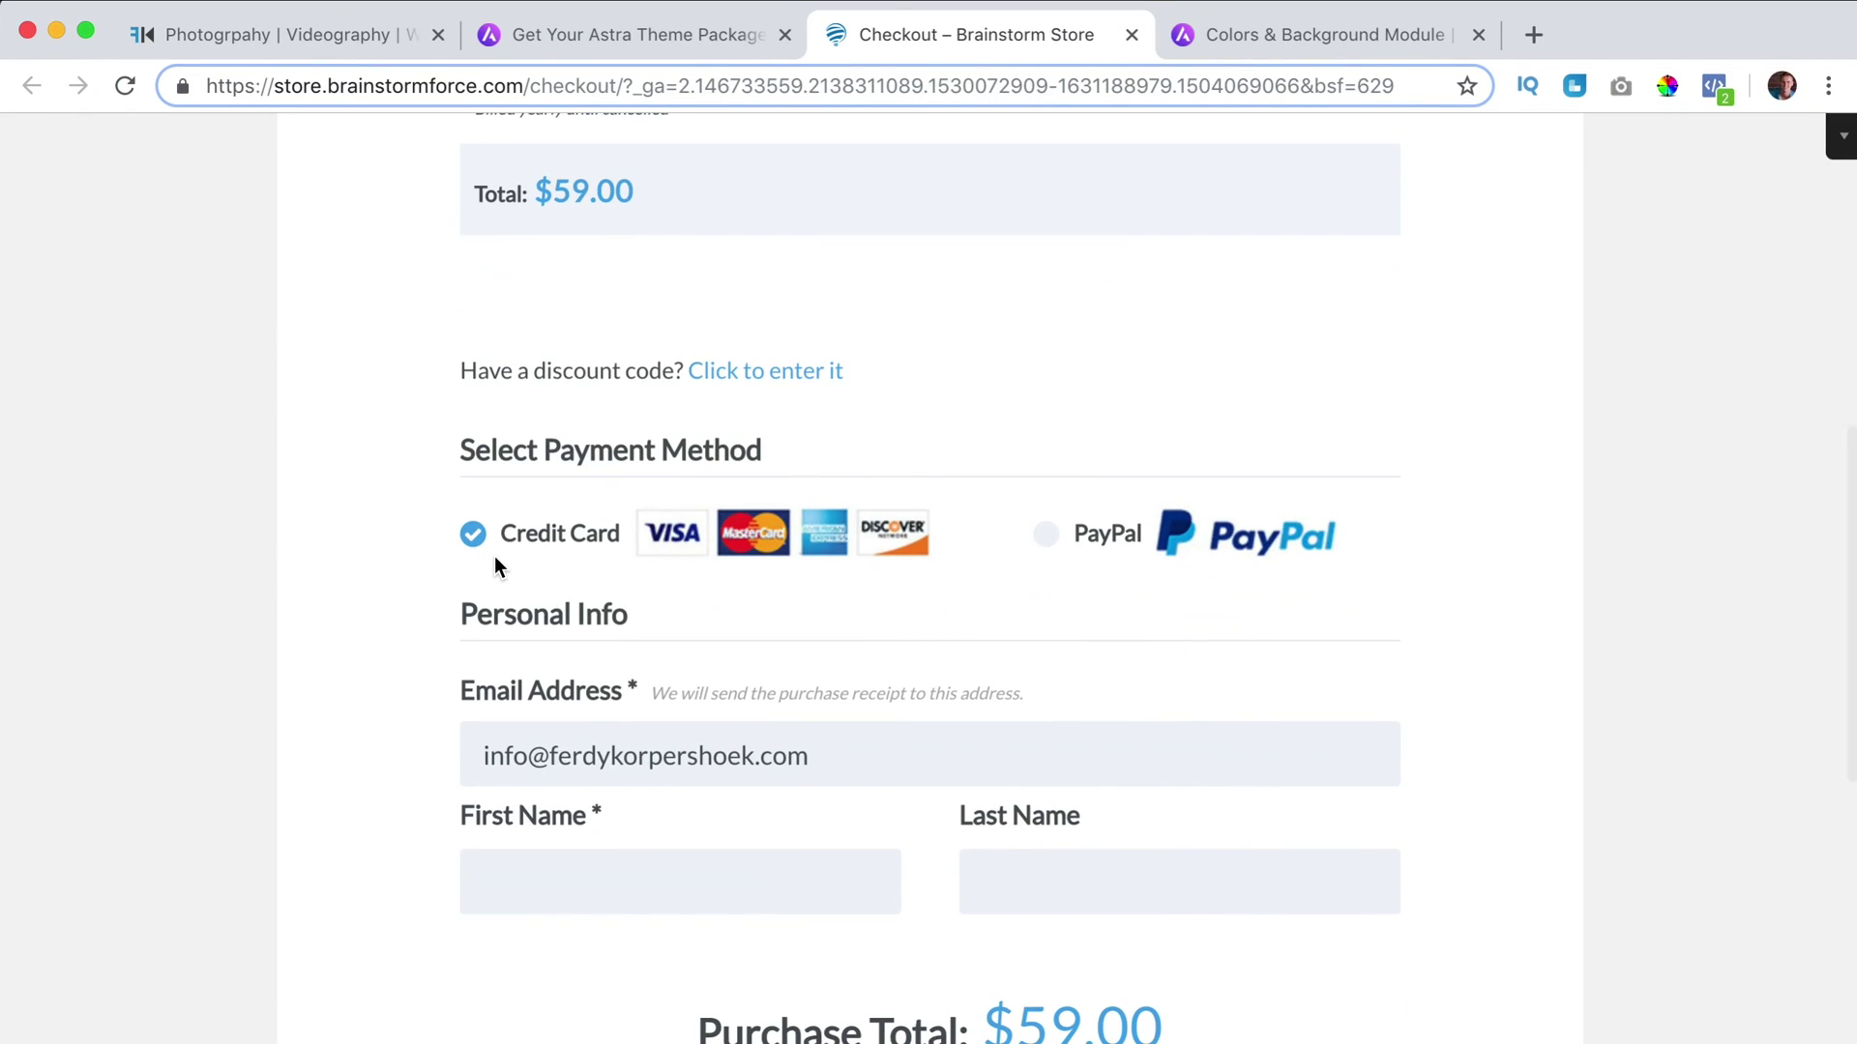
pyautogui.scroll(-2, 496, 562)
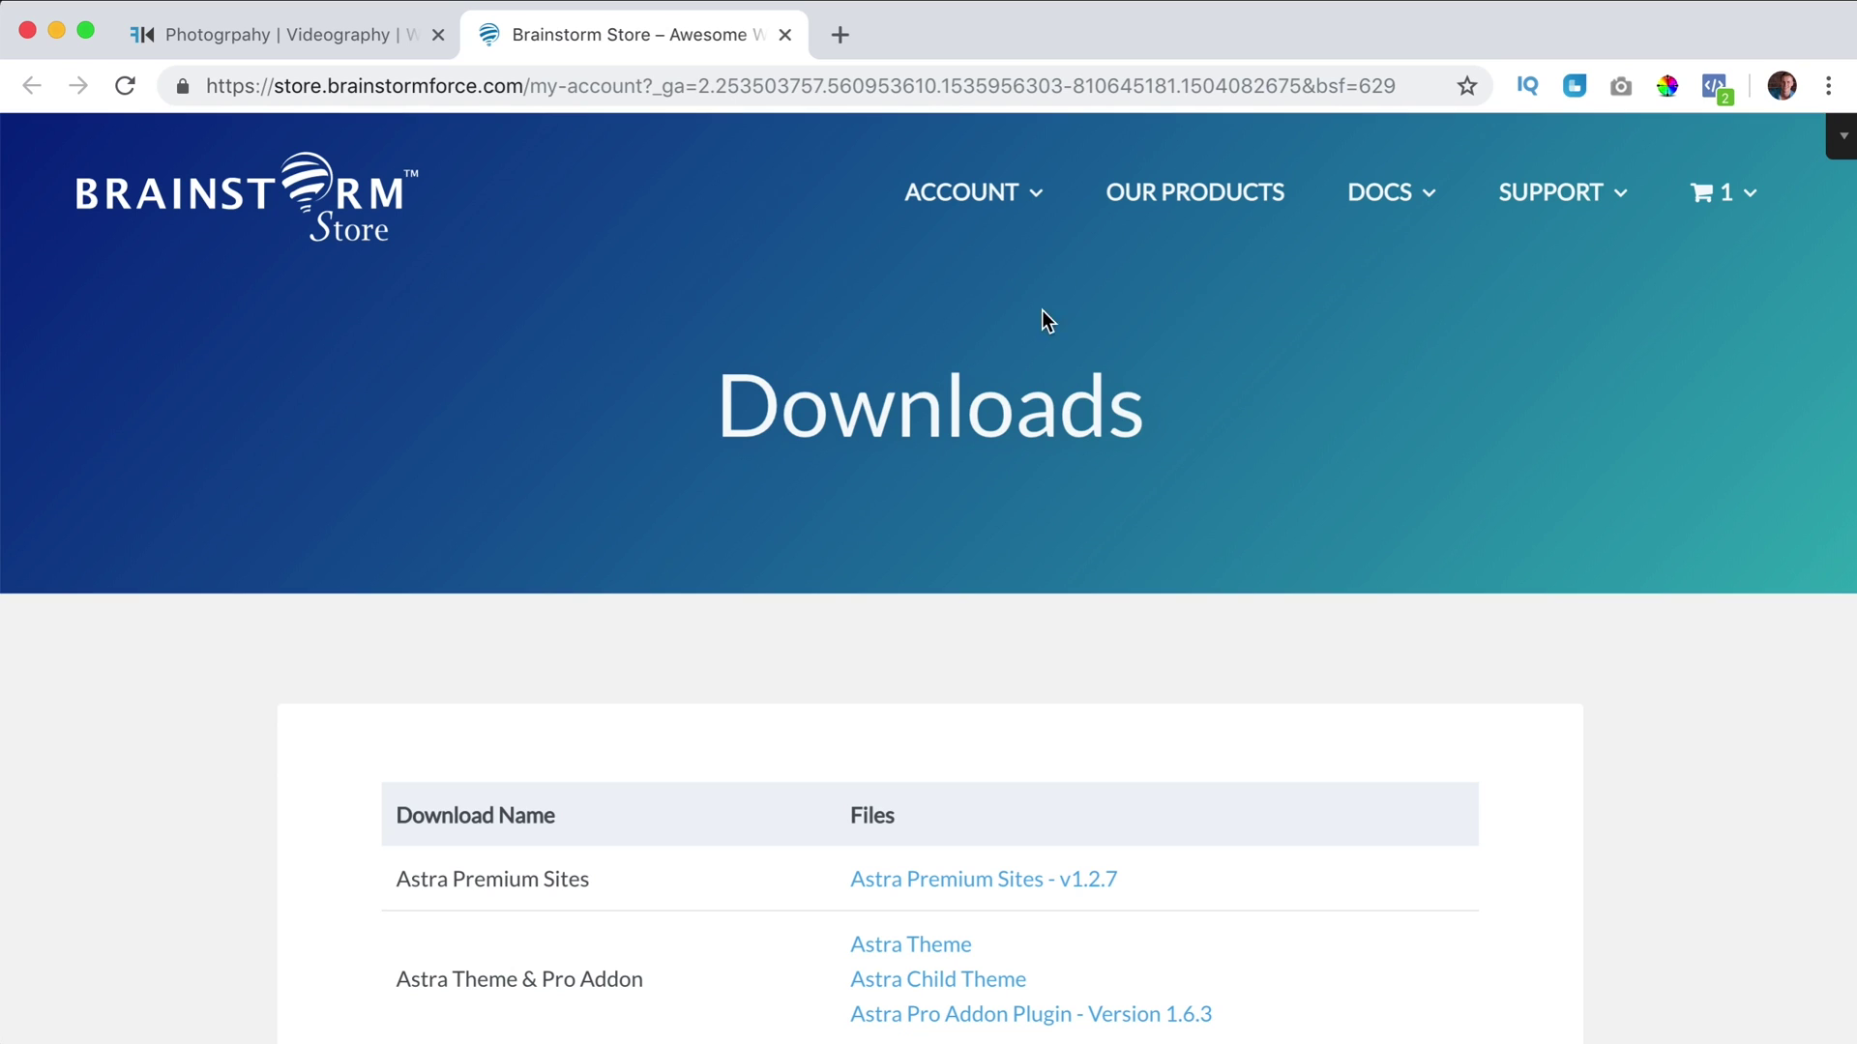
pyautogui.scroll(-5, 1024, 311)
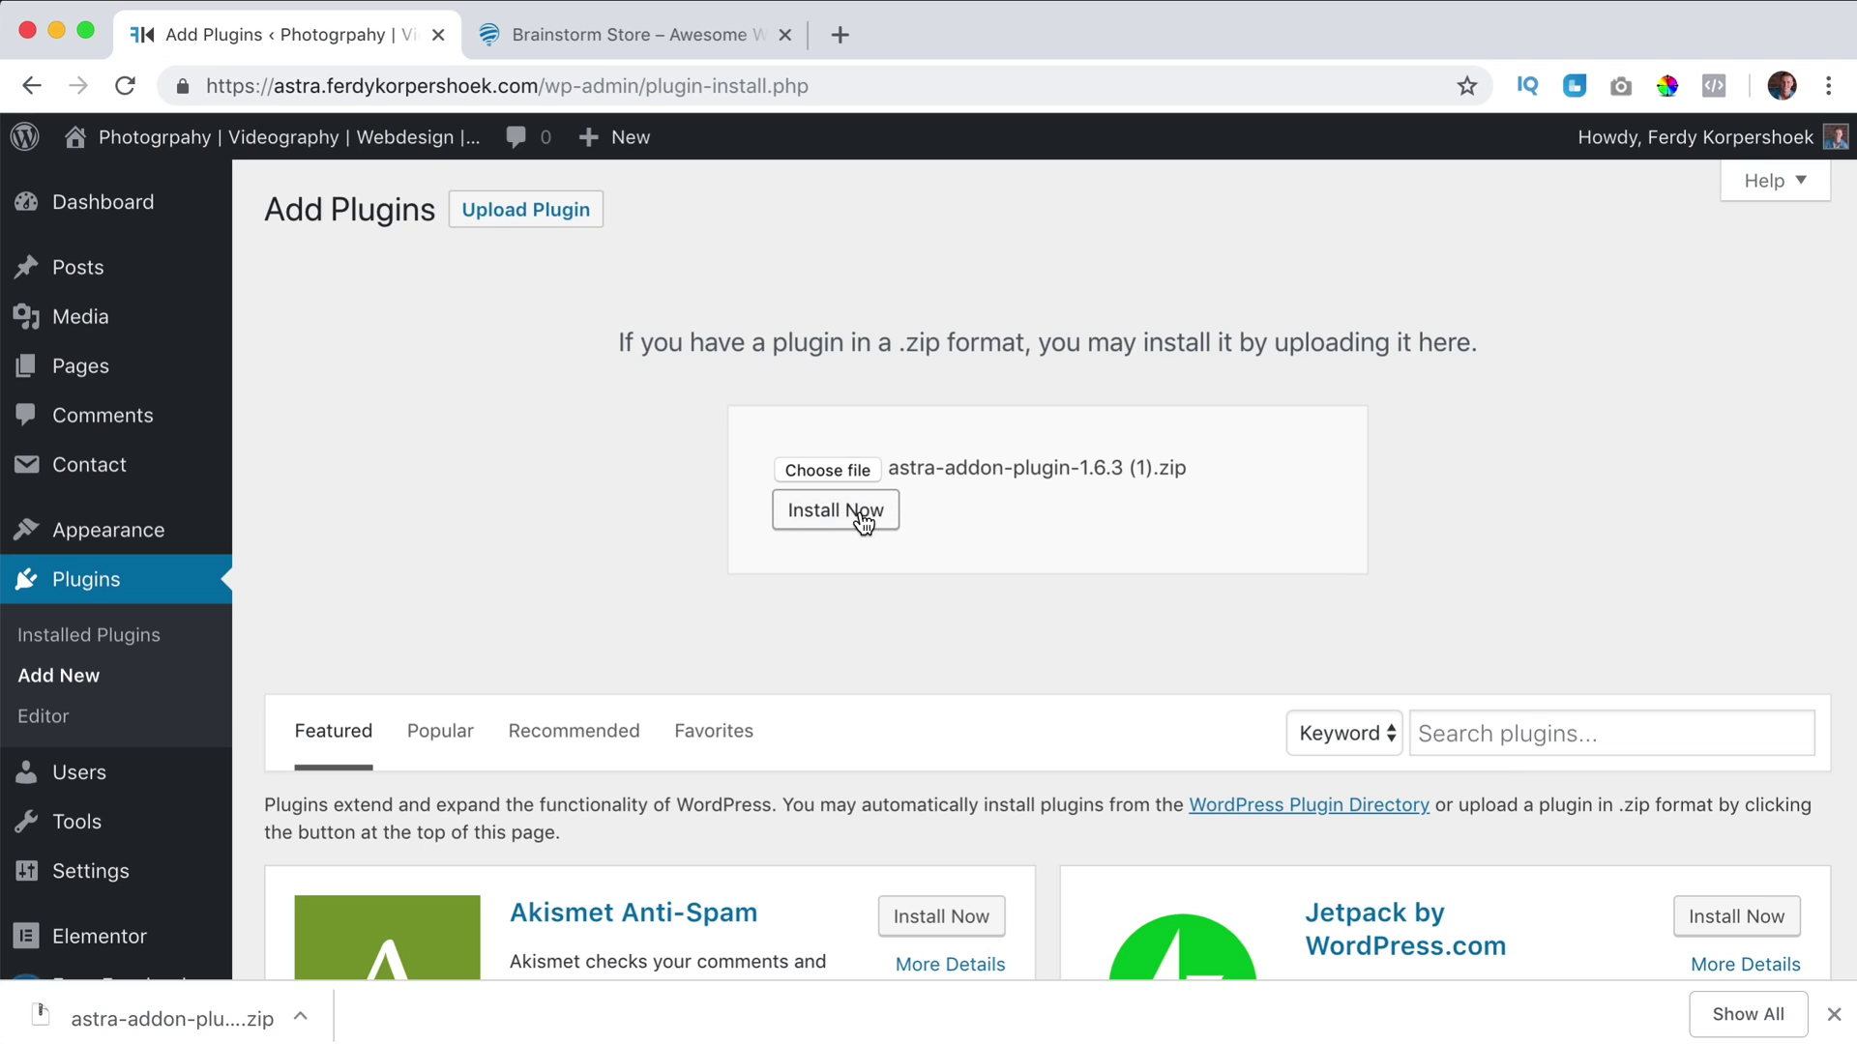
pyautogui.click(855, 521)
pyautogui.click(373, 424)
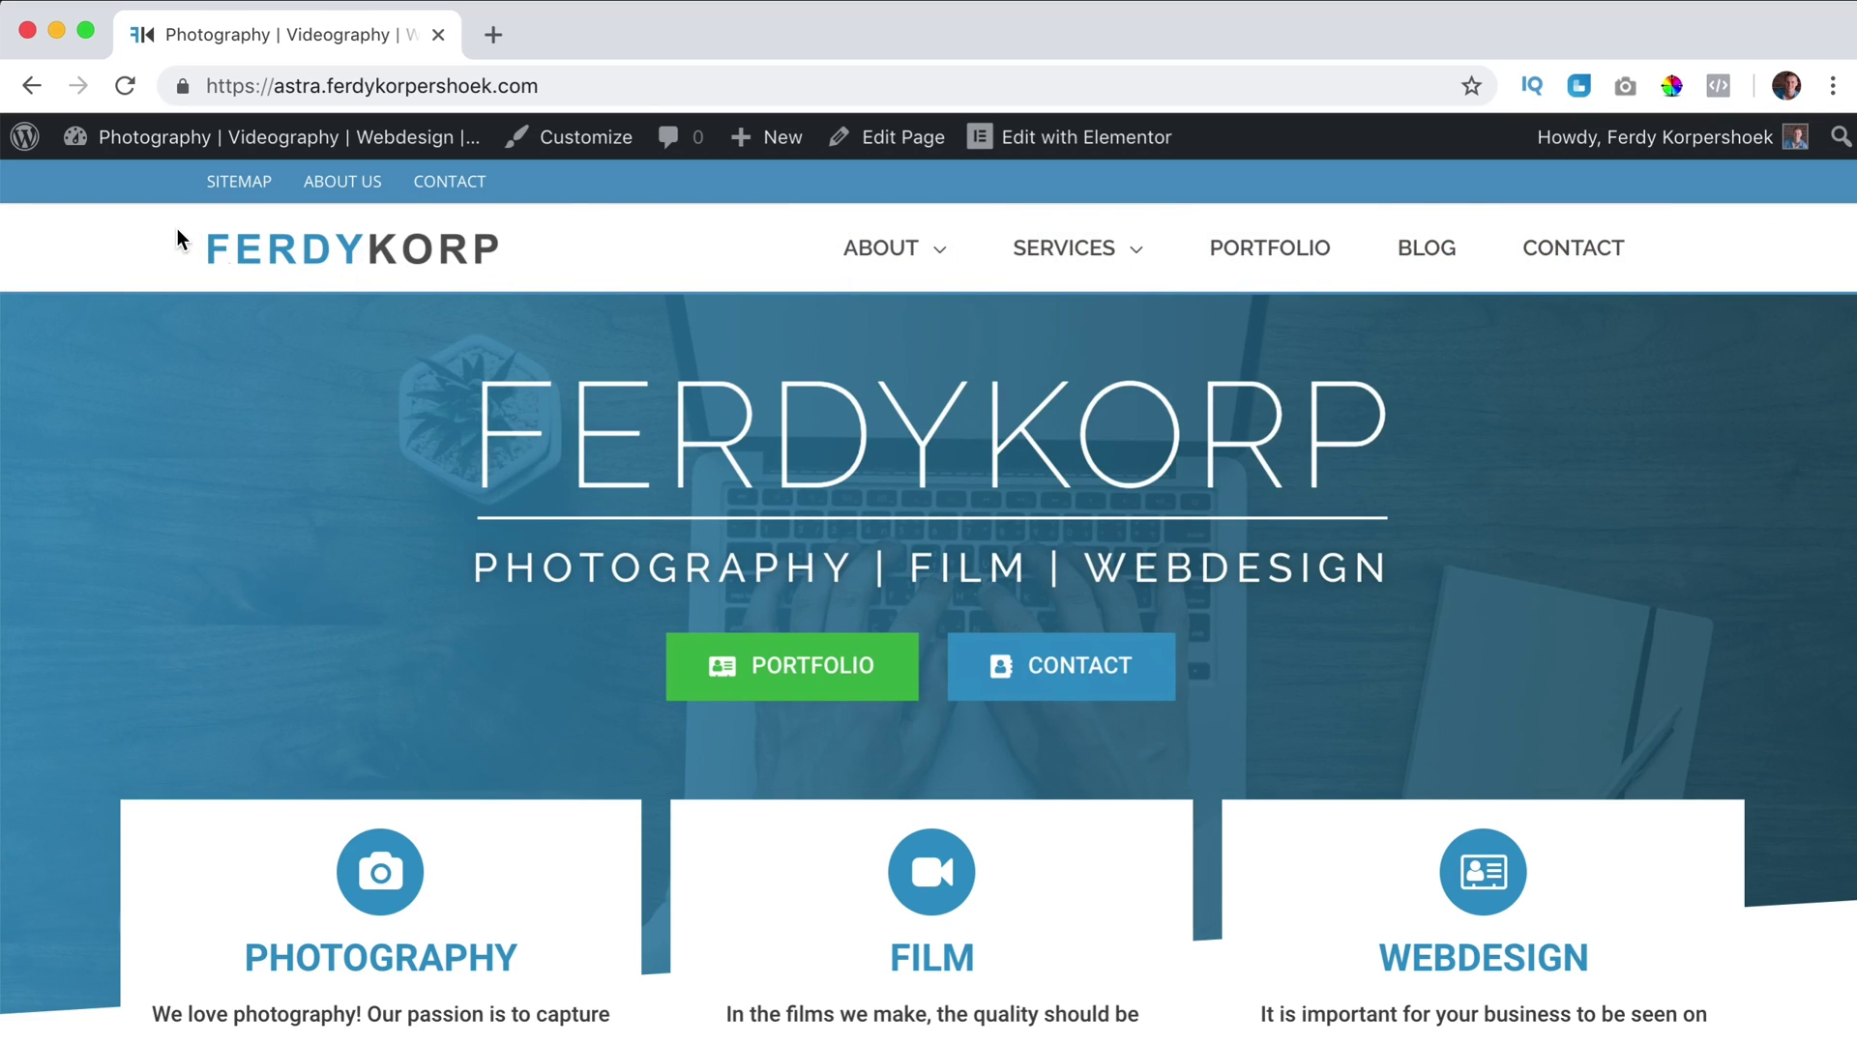
# Move the Dashboard tab to the first position and open the Astra Options page
pyautogui.moveTo(270, 141)
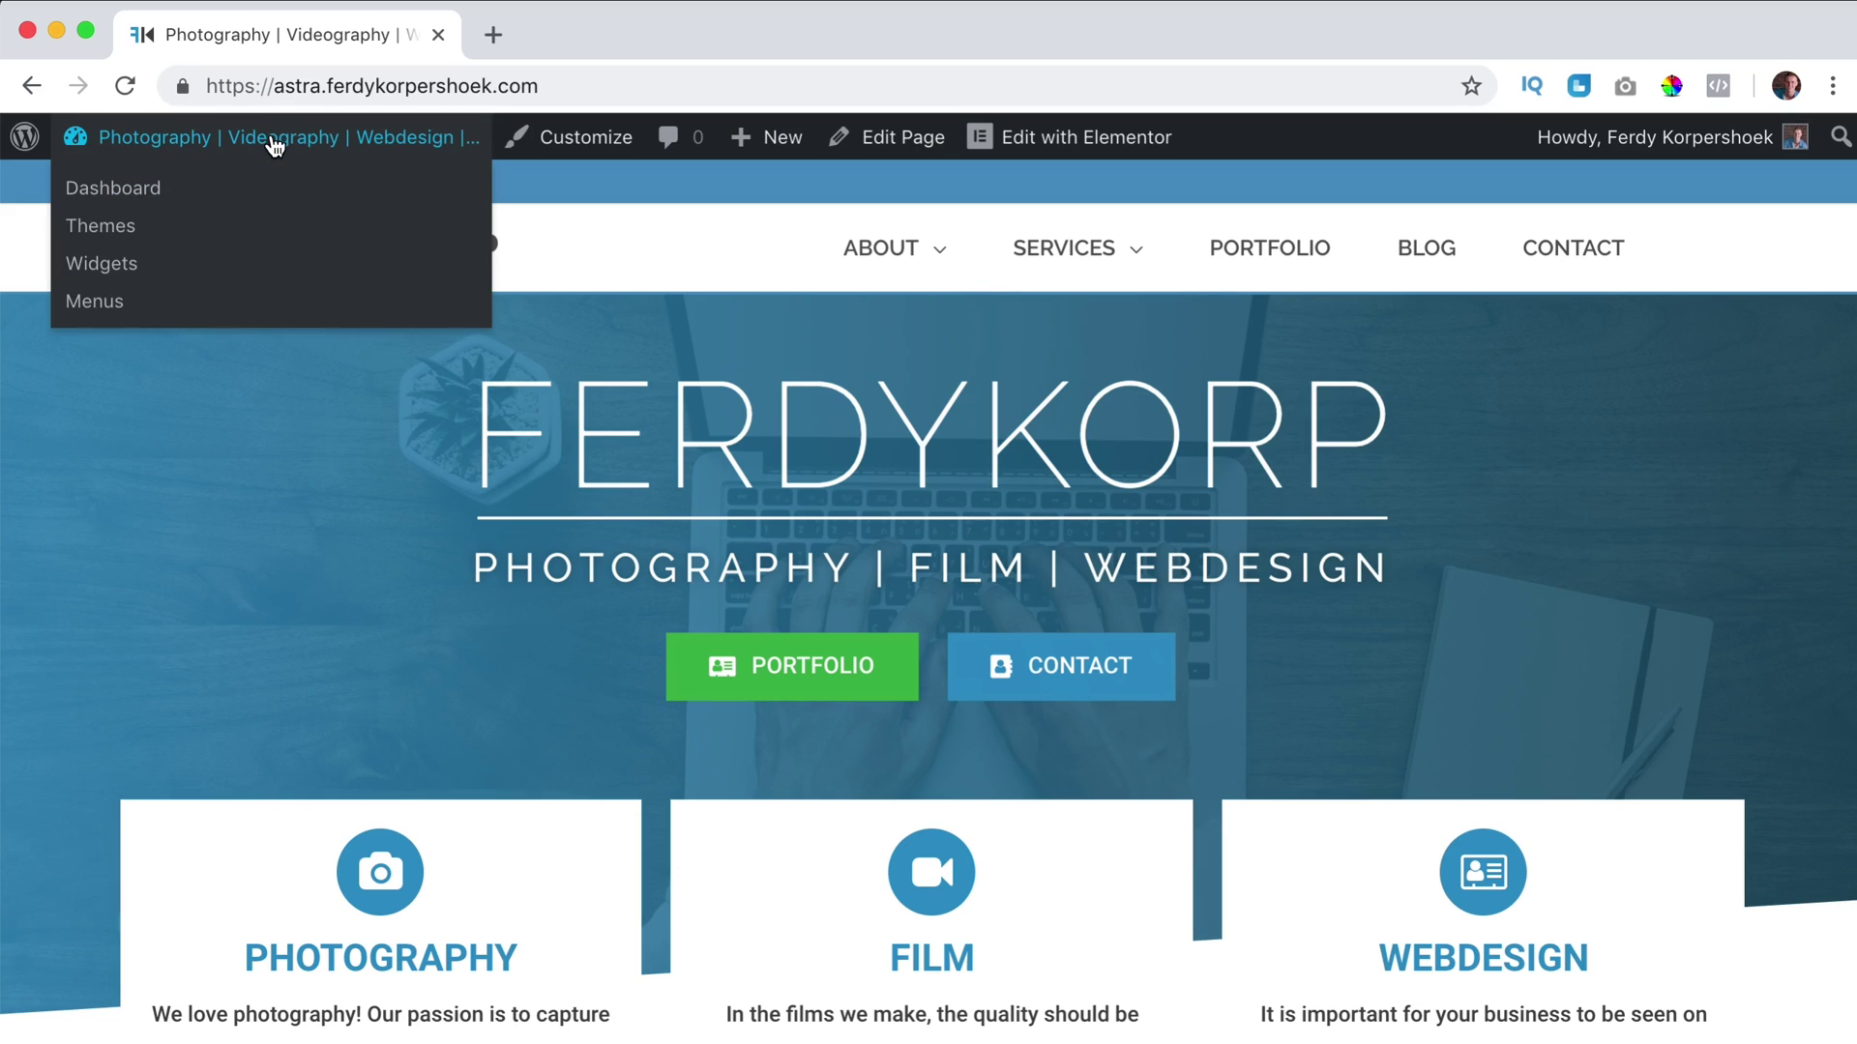
pyautogui.moveTo(670, 27); pyautogui.dragTo(342, 24)
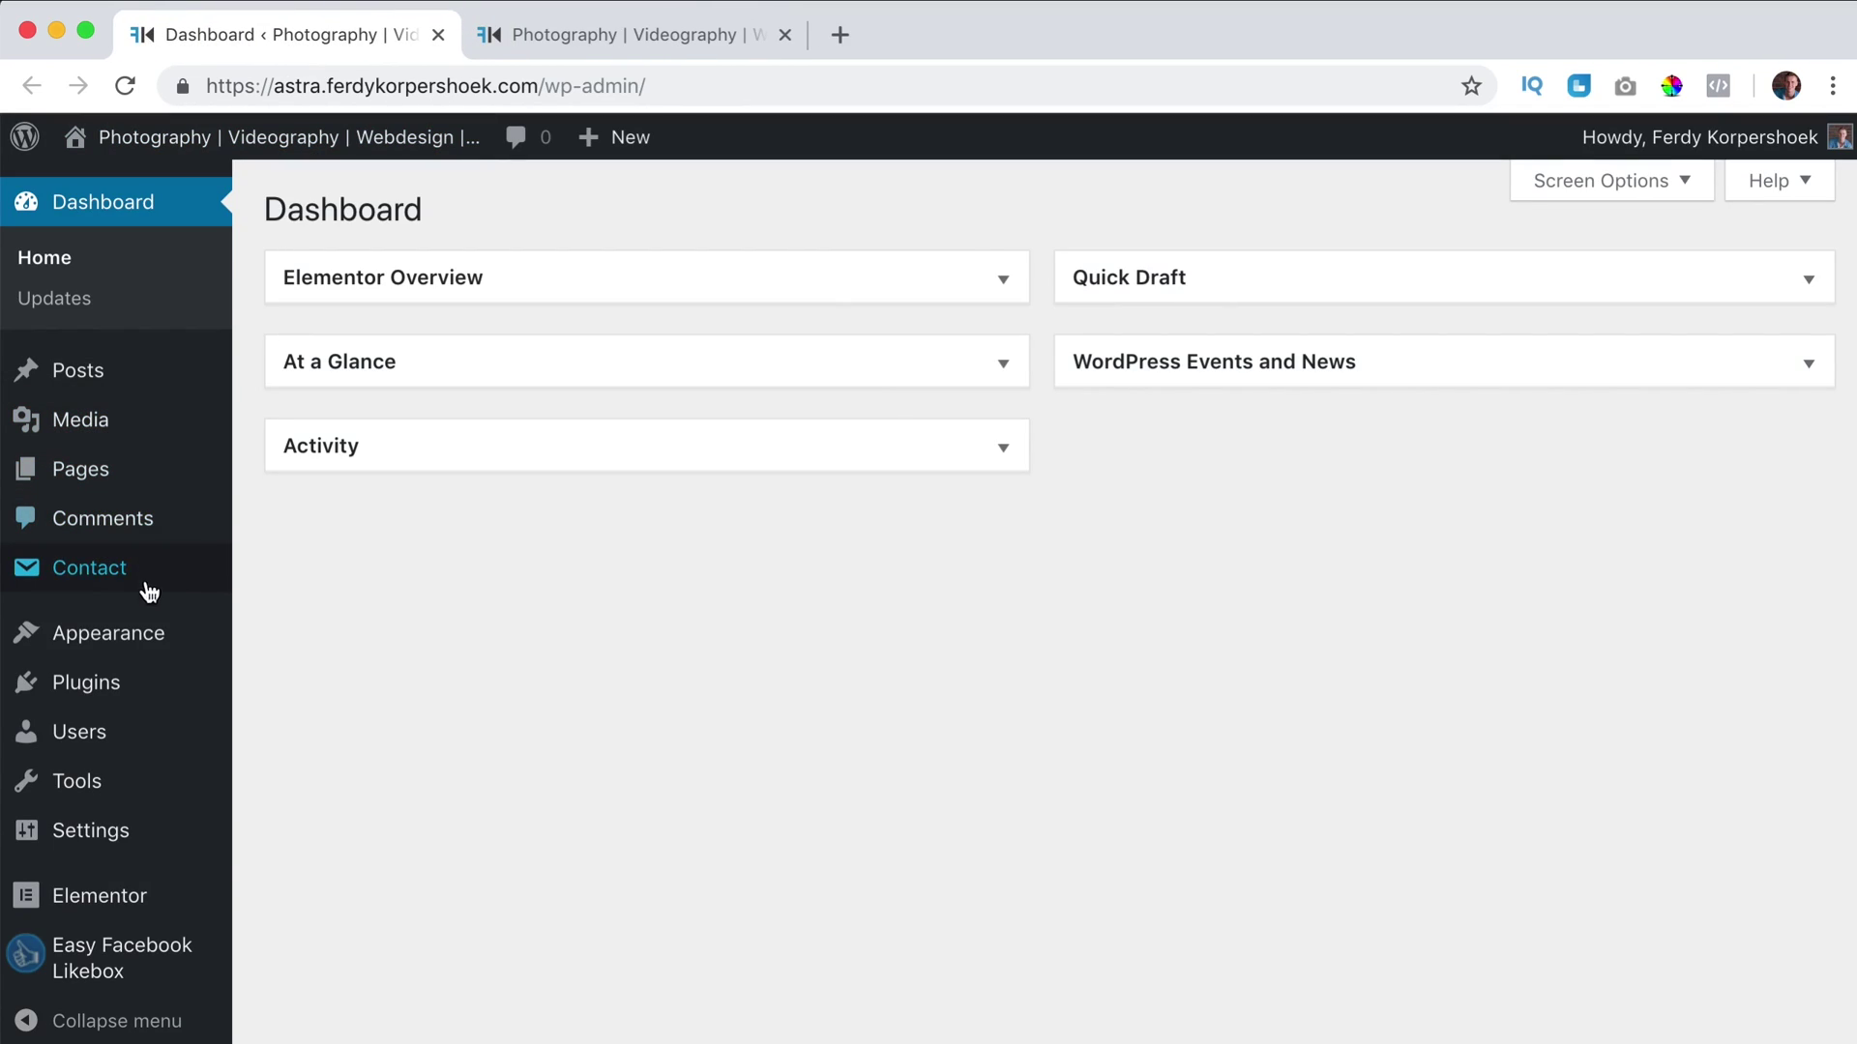
pyautogui.moveTo(133, 633)
pyautogui.click(318, 804)
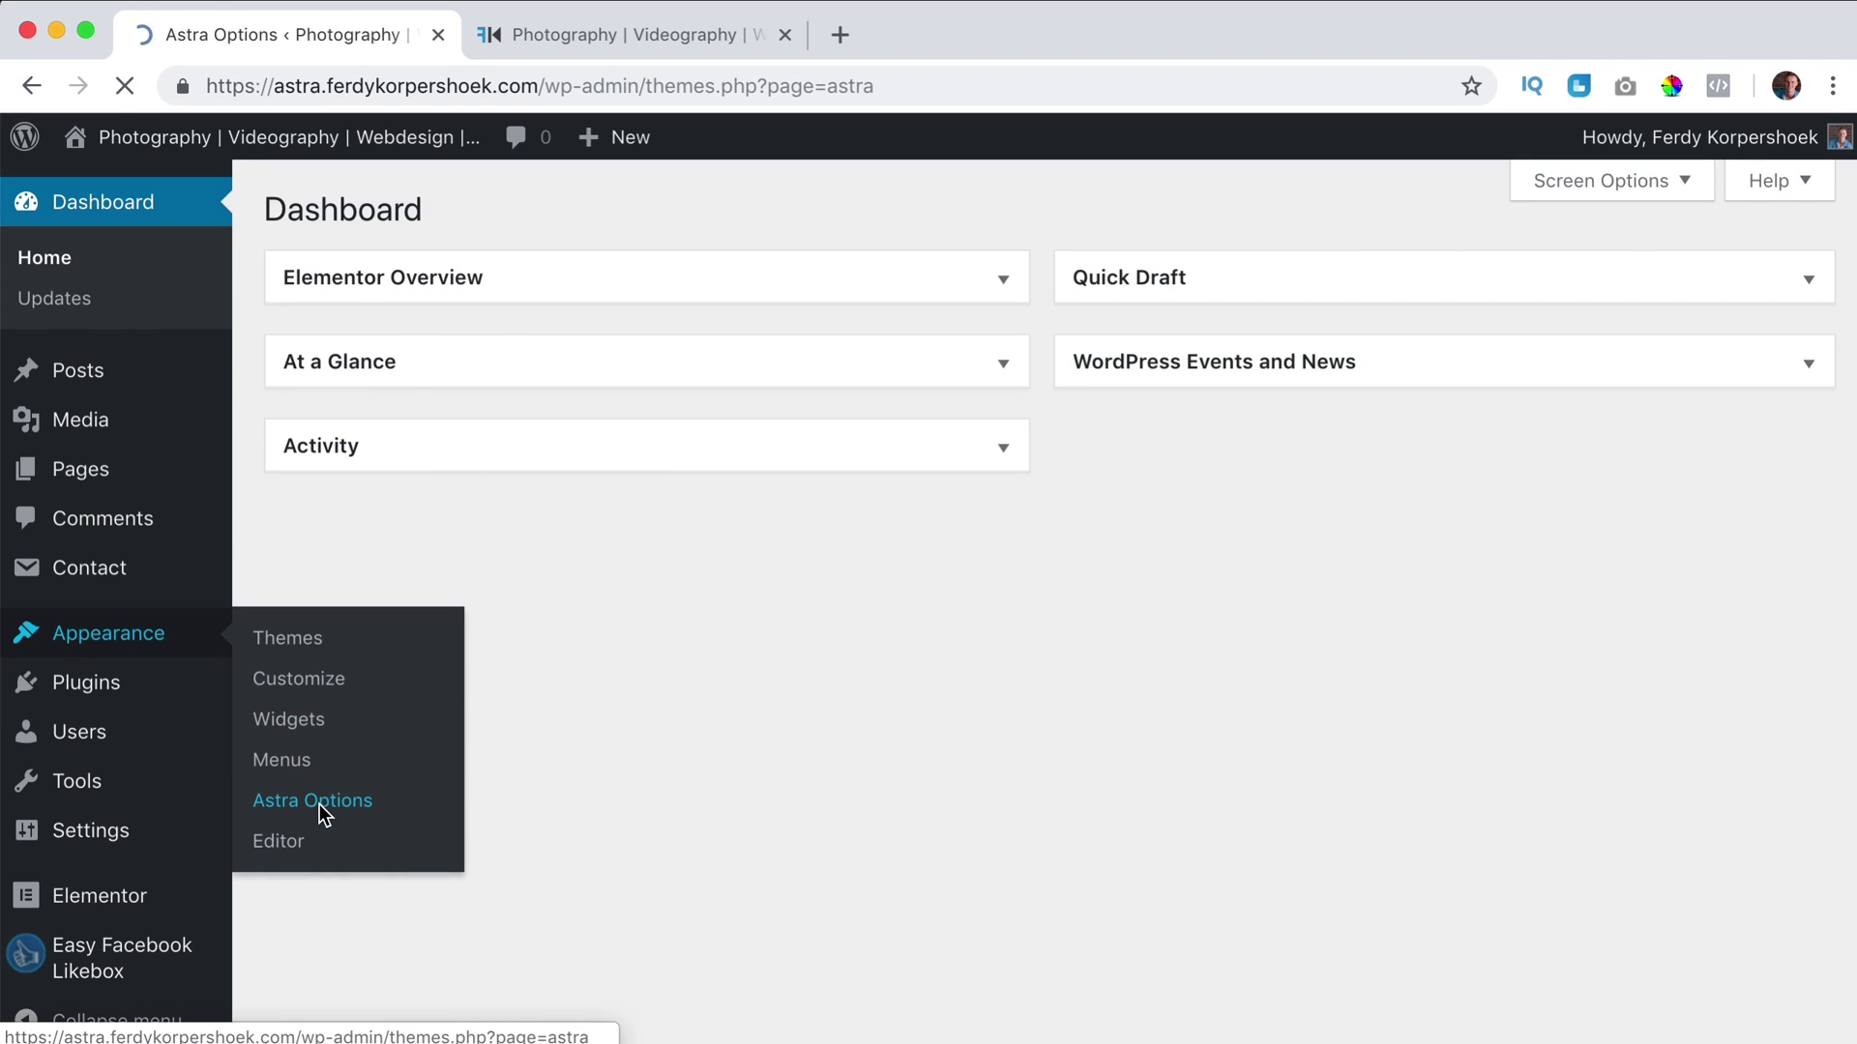
# Open the homepage in the Customizer and browse to Layout > Header settings
pyautogui.click(596, 37)
pyautogui.click(584, 137)
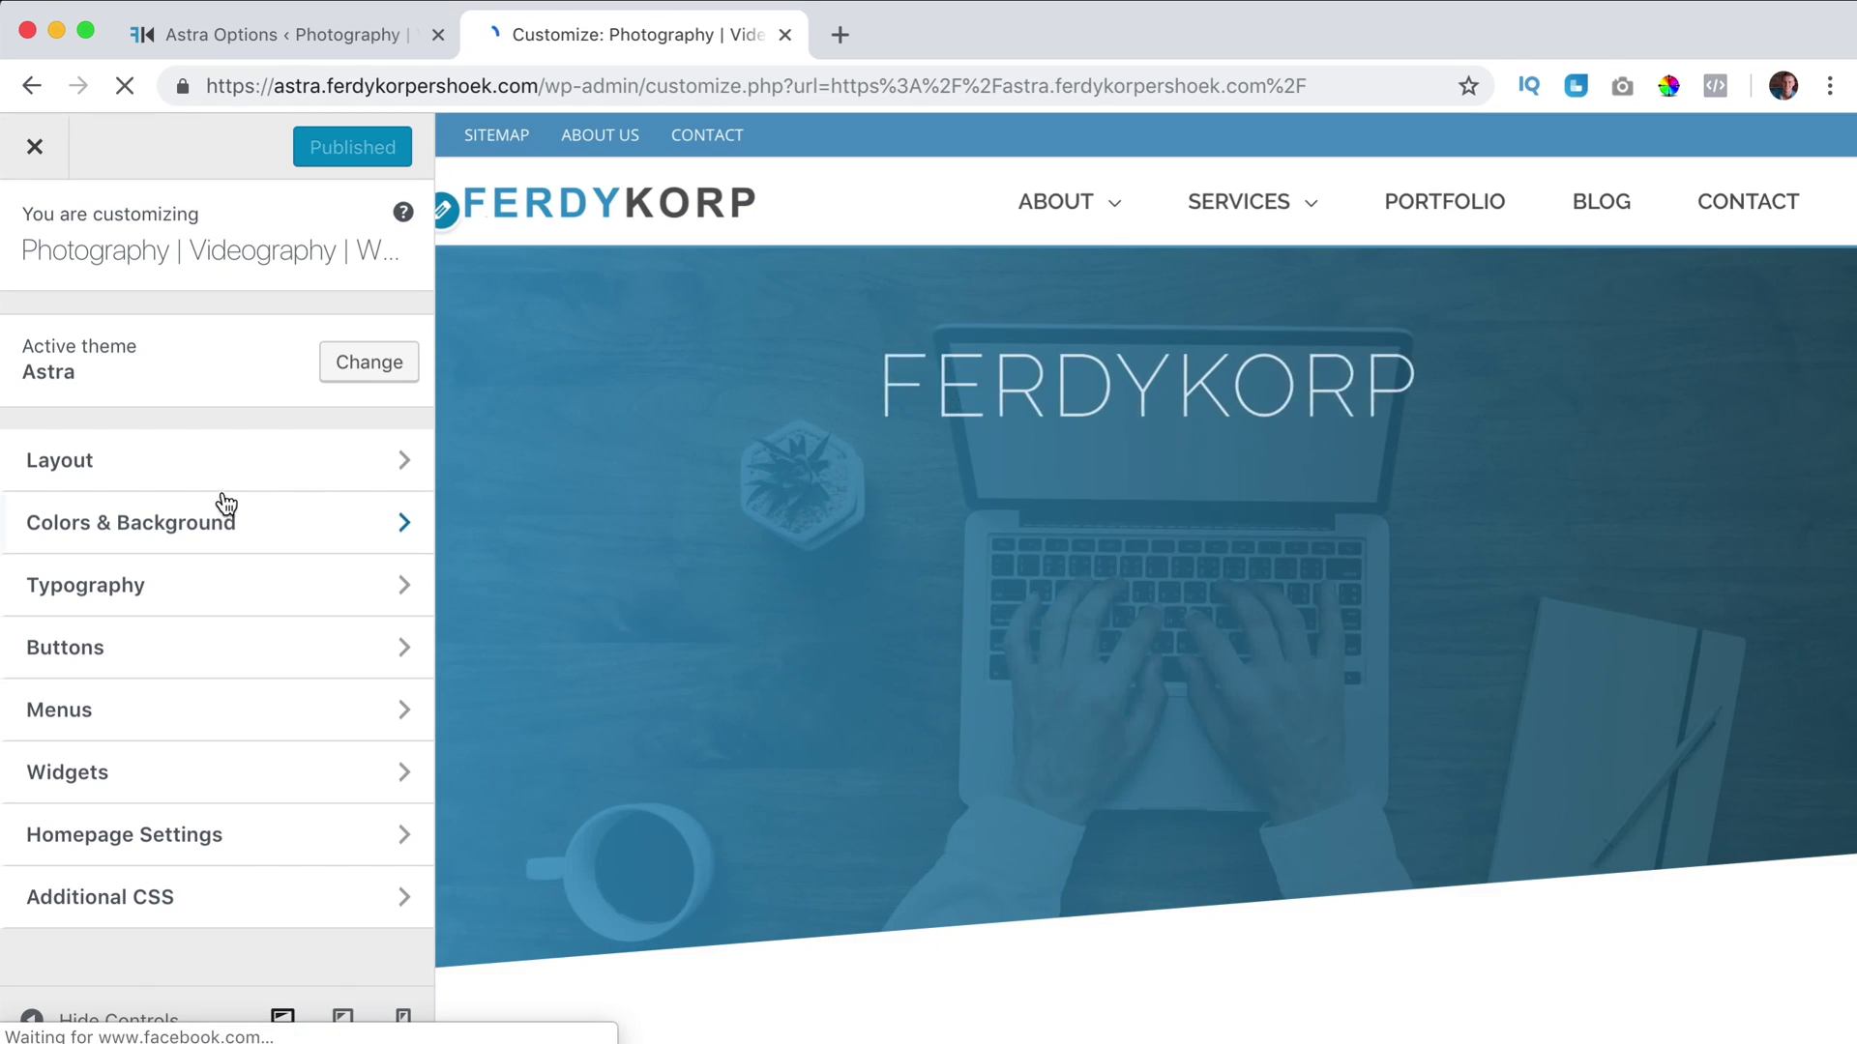
pyautogui.click(213, 476)
pyautogui.click(174, 414)
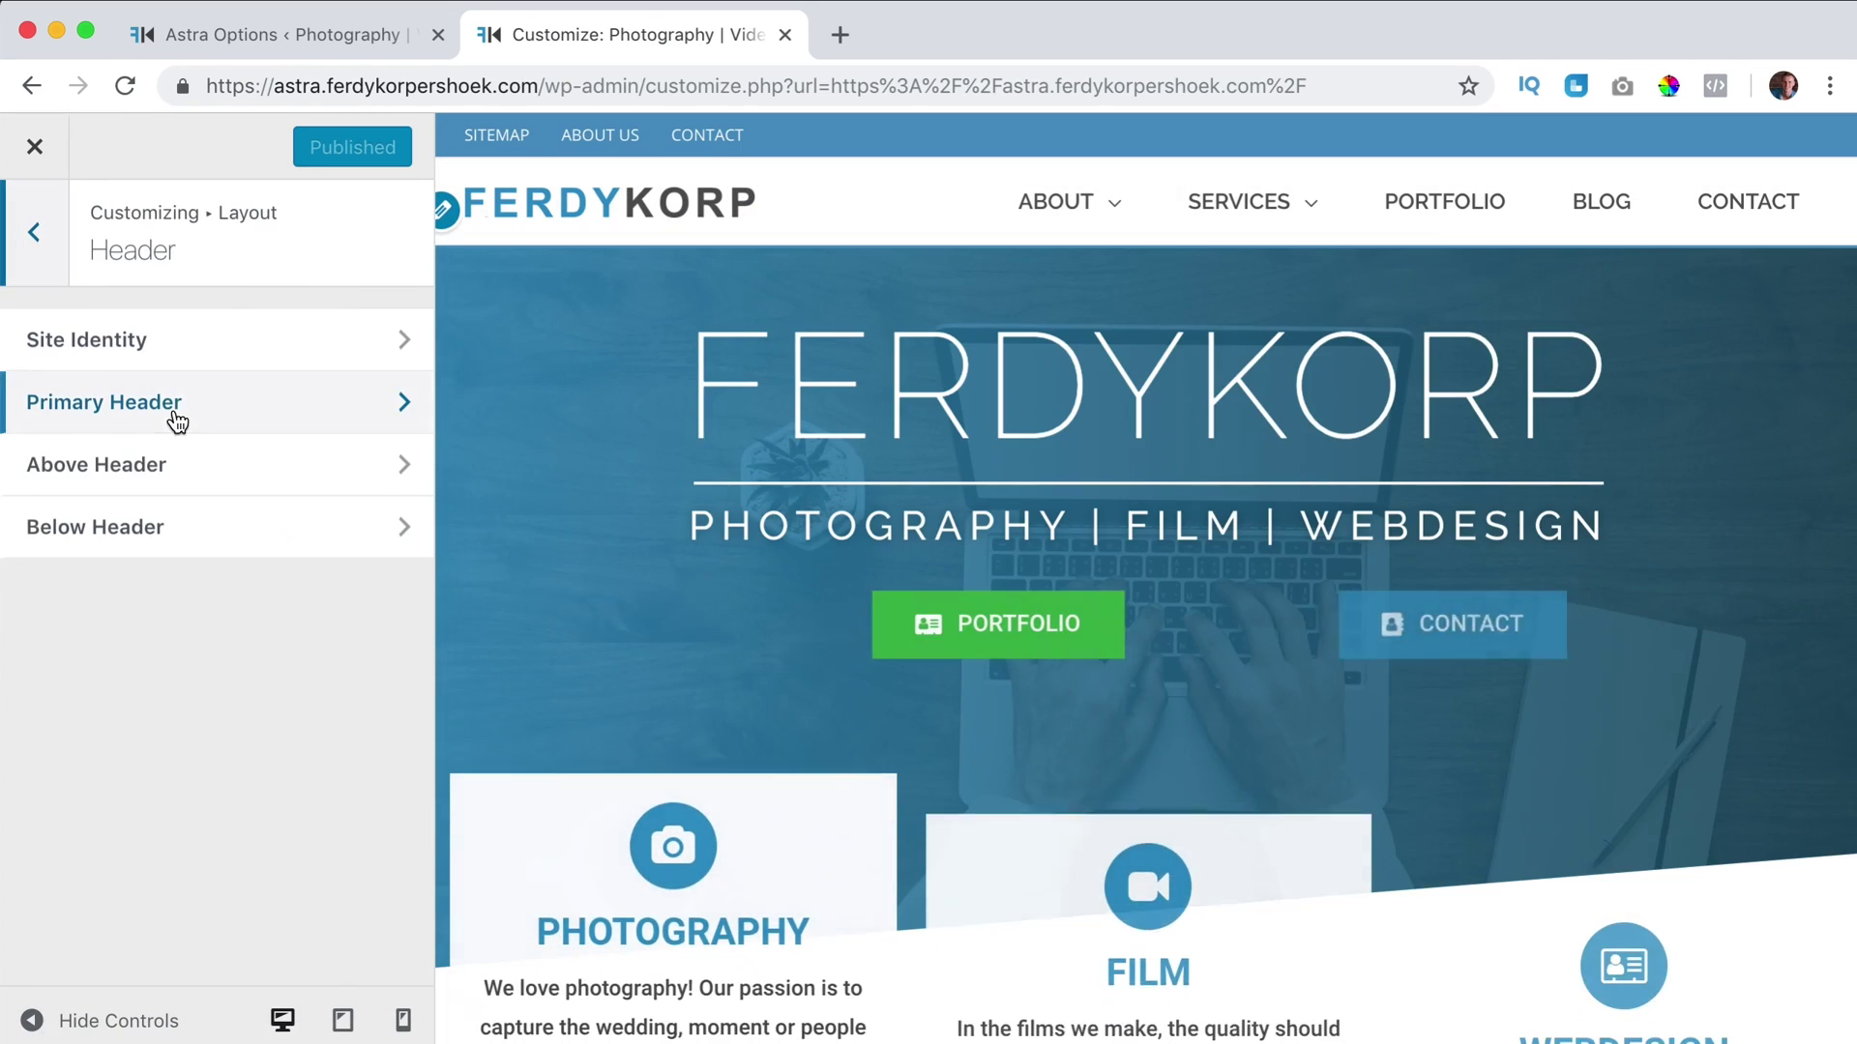
# Activate the Transparent Header module in Astra Options and return to the Customizer
pyautogui.click(265, 44)
pyautogui.scroll(-5, 844, 561)
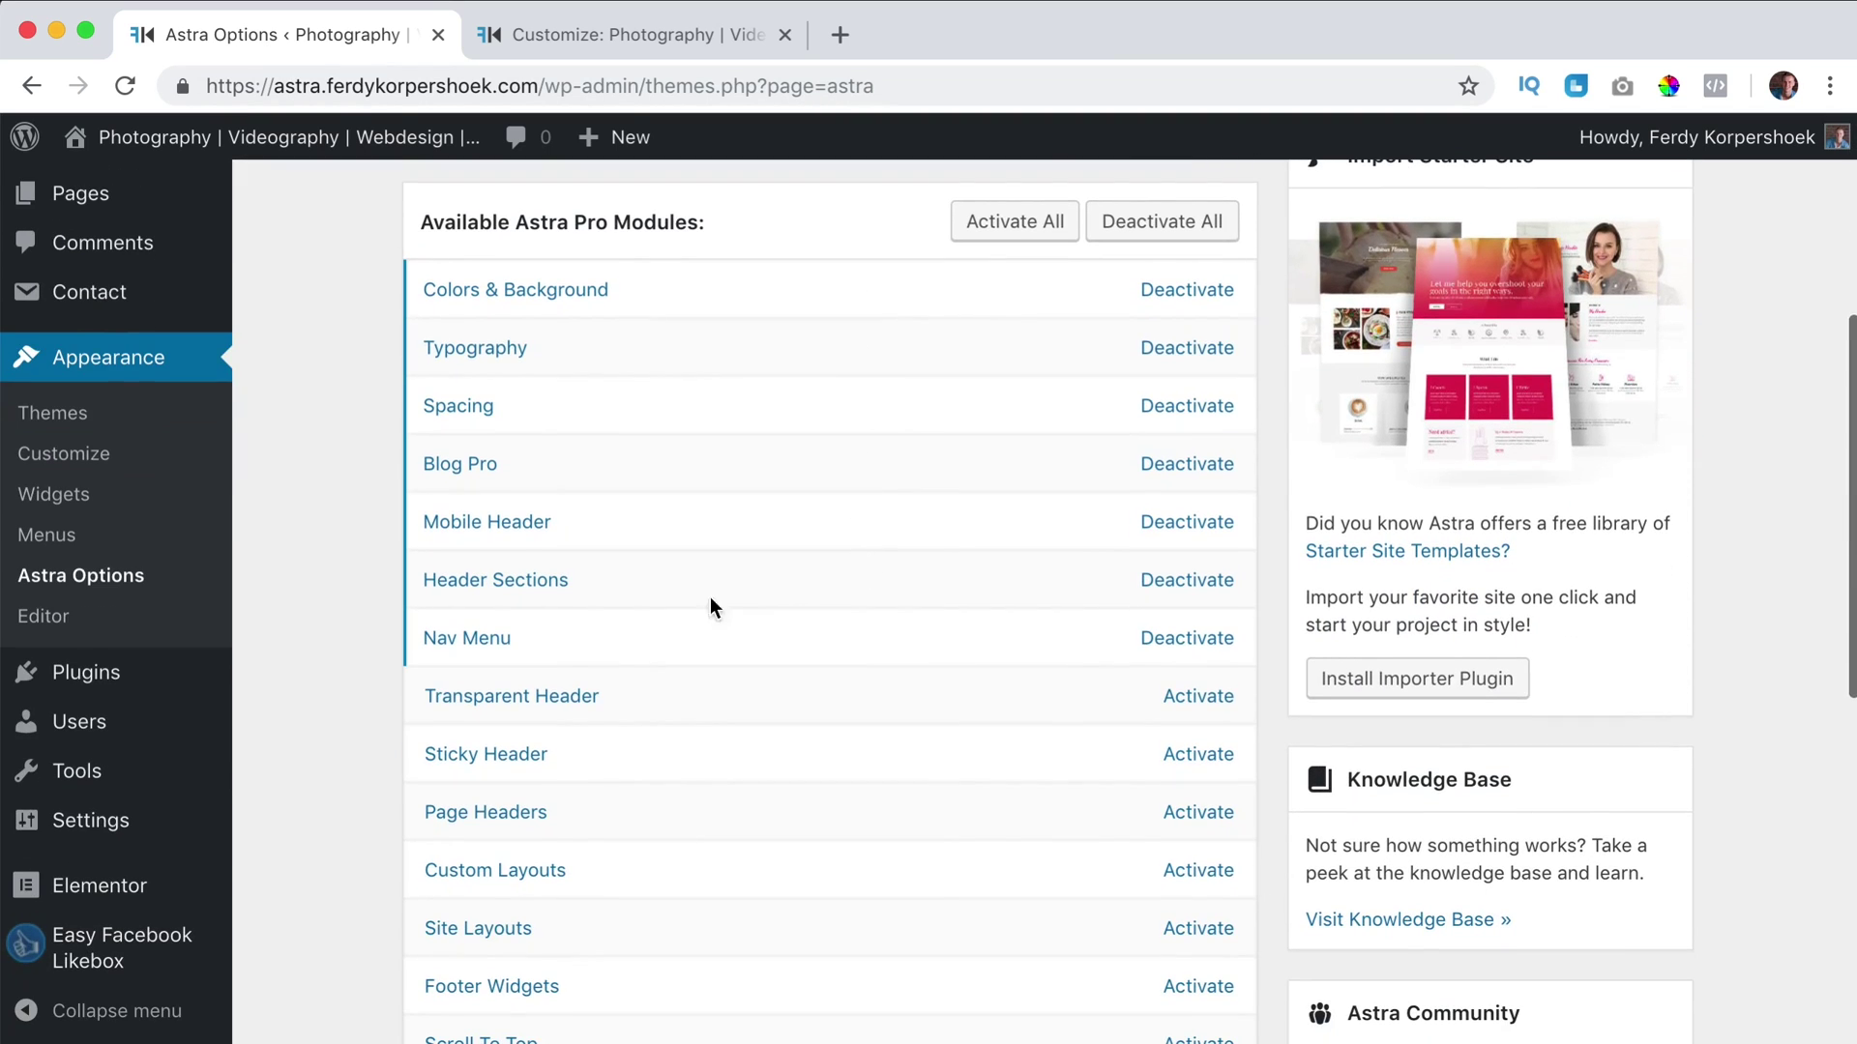
pyautogui.click(1197, 701)
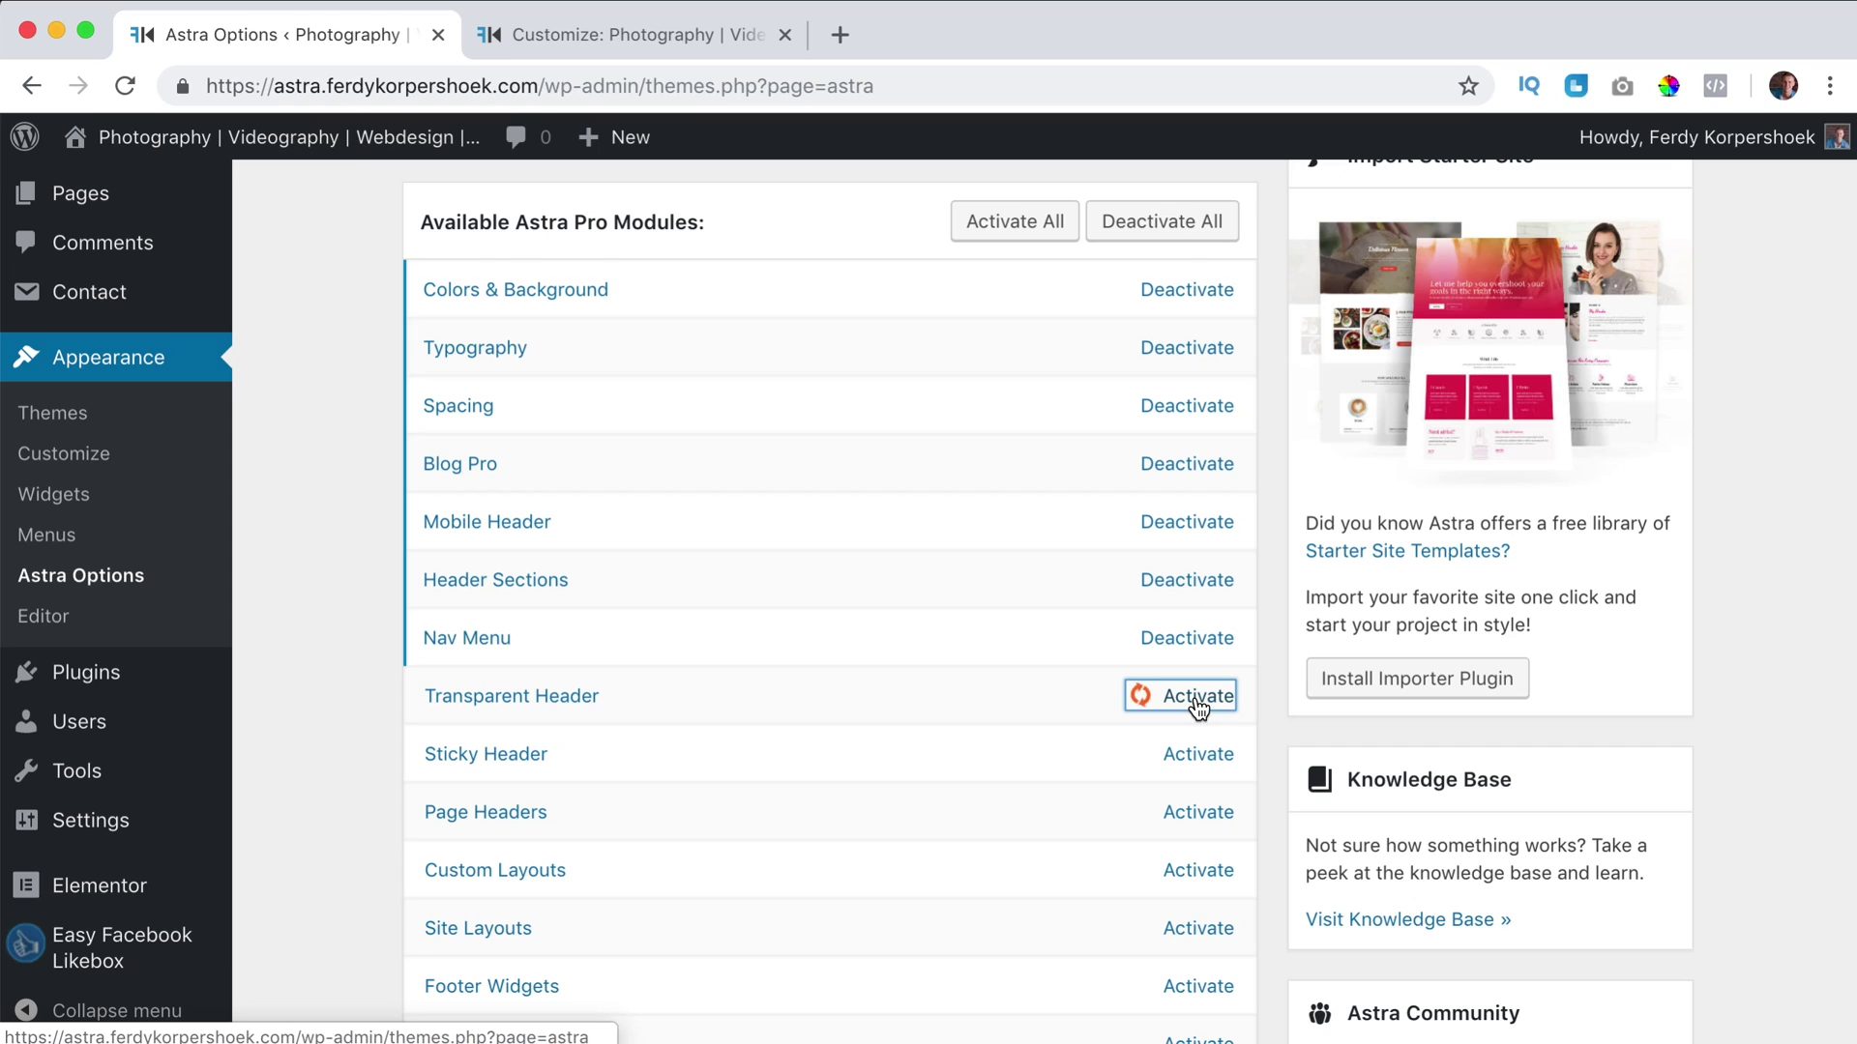
pyautogui.click(656, 20)
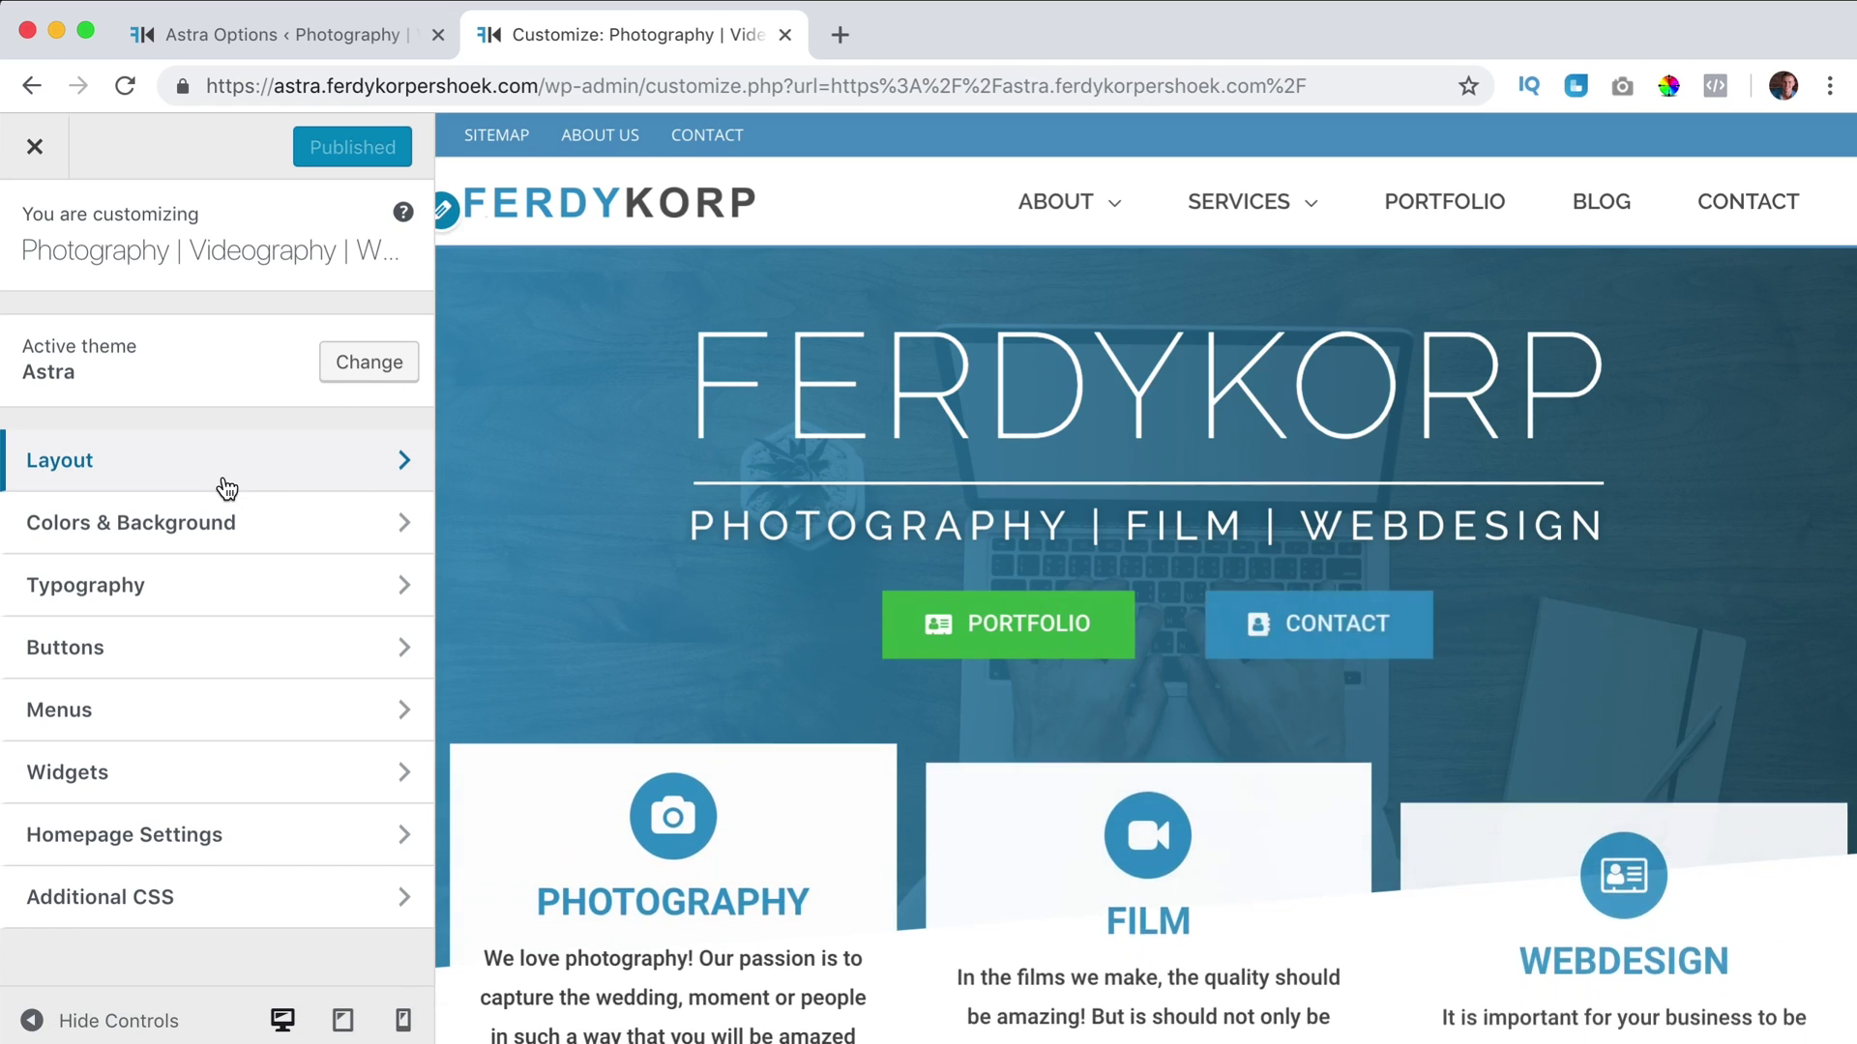
# Under Layout > Header > Transparent Header, enable it on the complete website
pyautogui.click(223, 474)
pyautogui.click(178, 396)
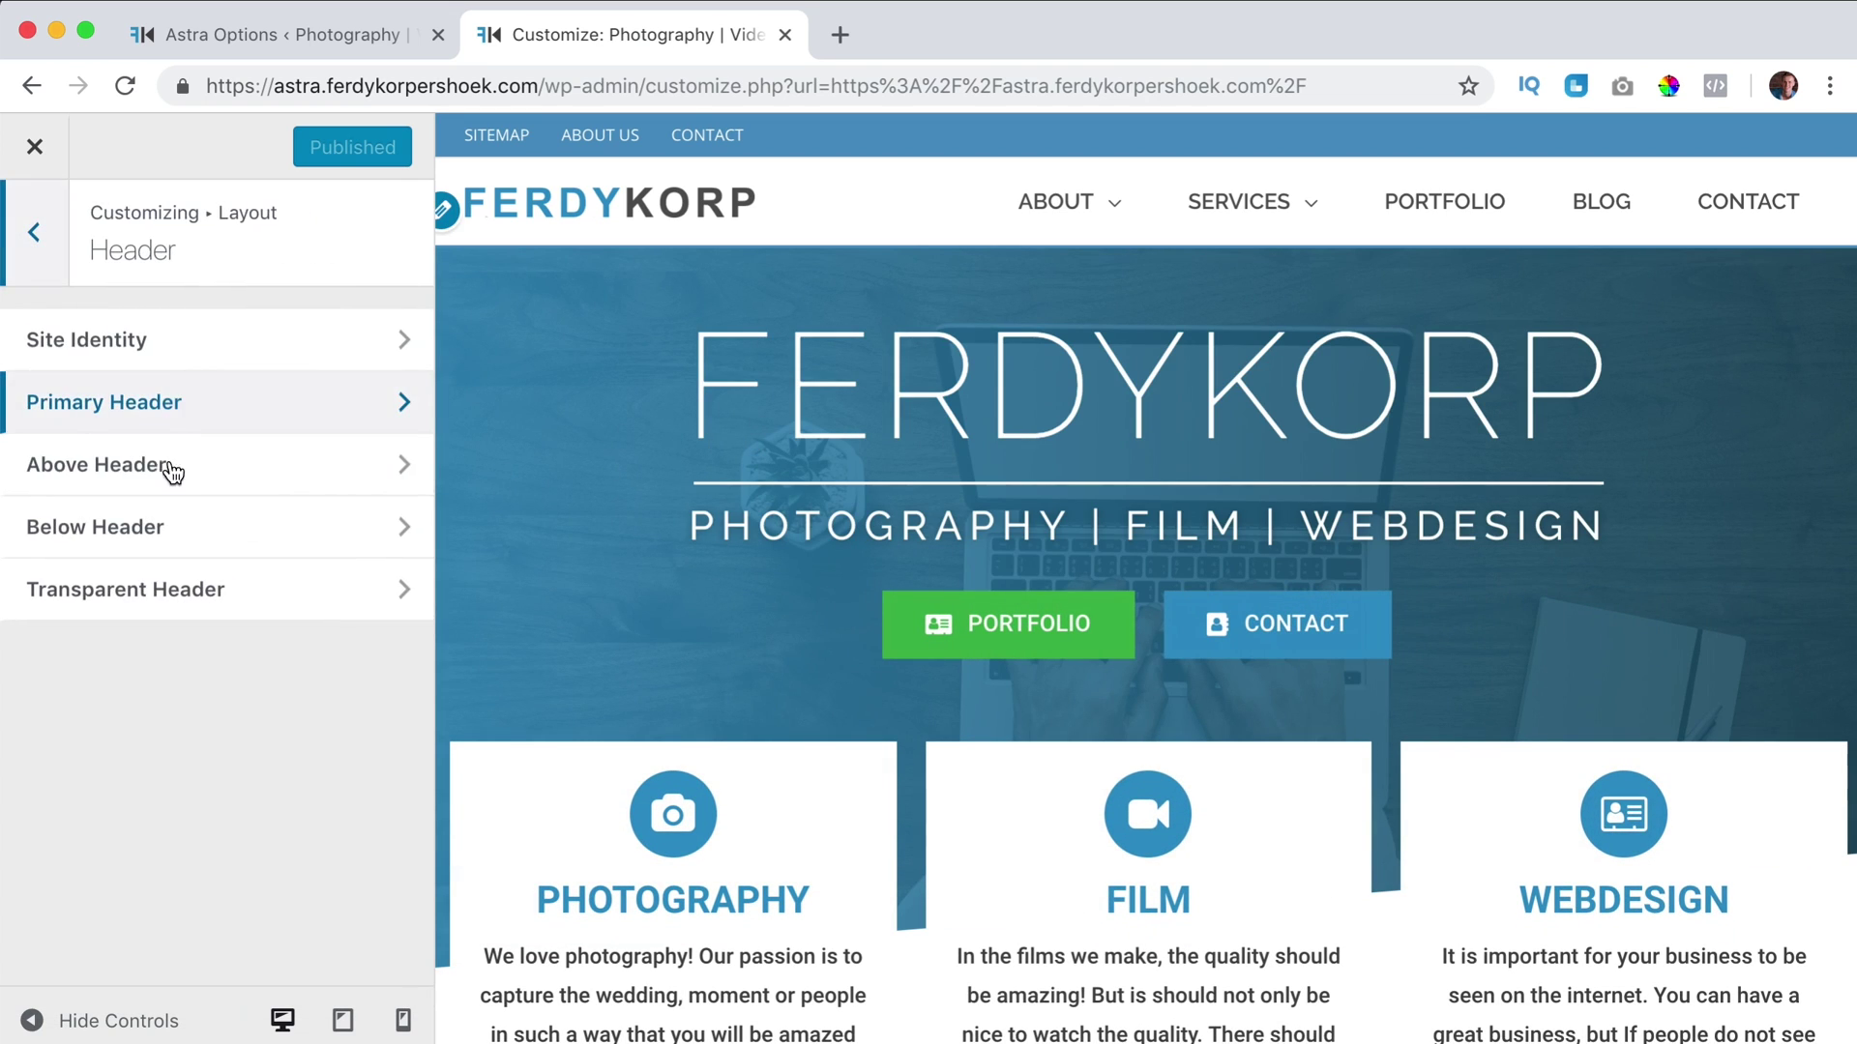
pyautogui.click(208, 594)
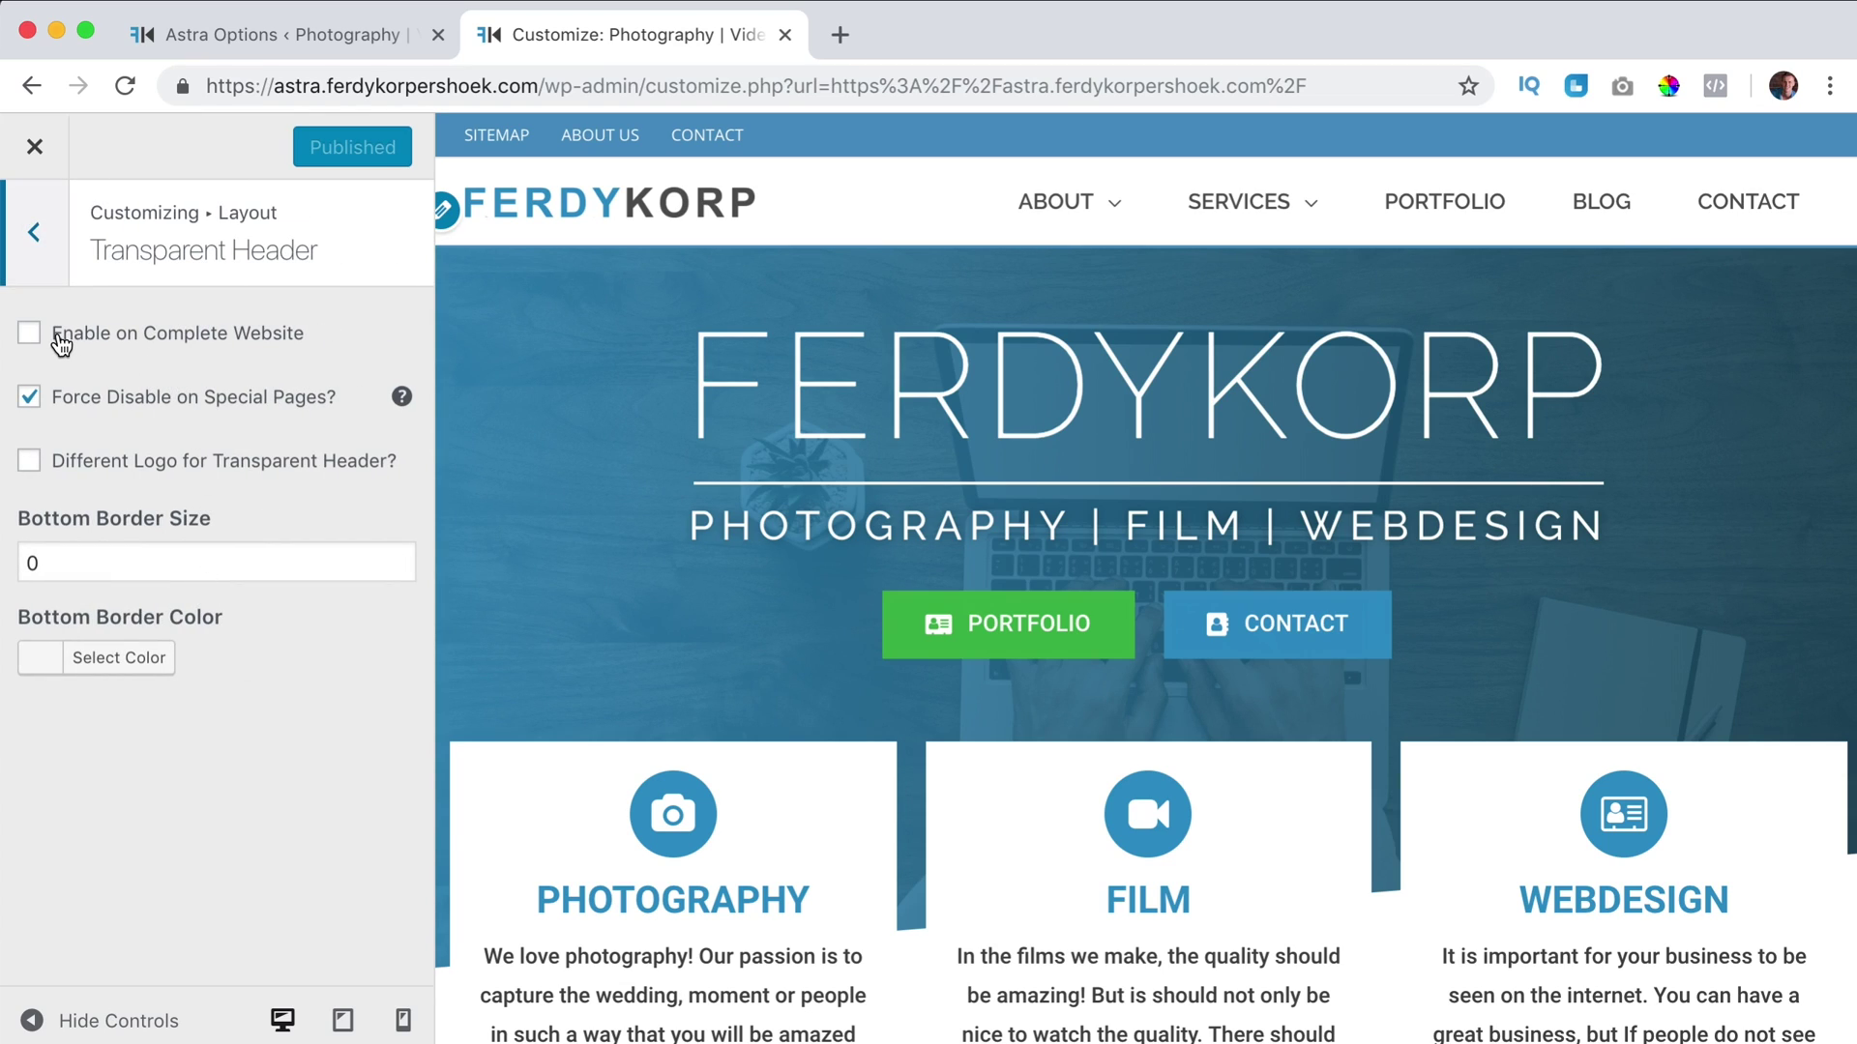
pyautogui.click(202, 348)
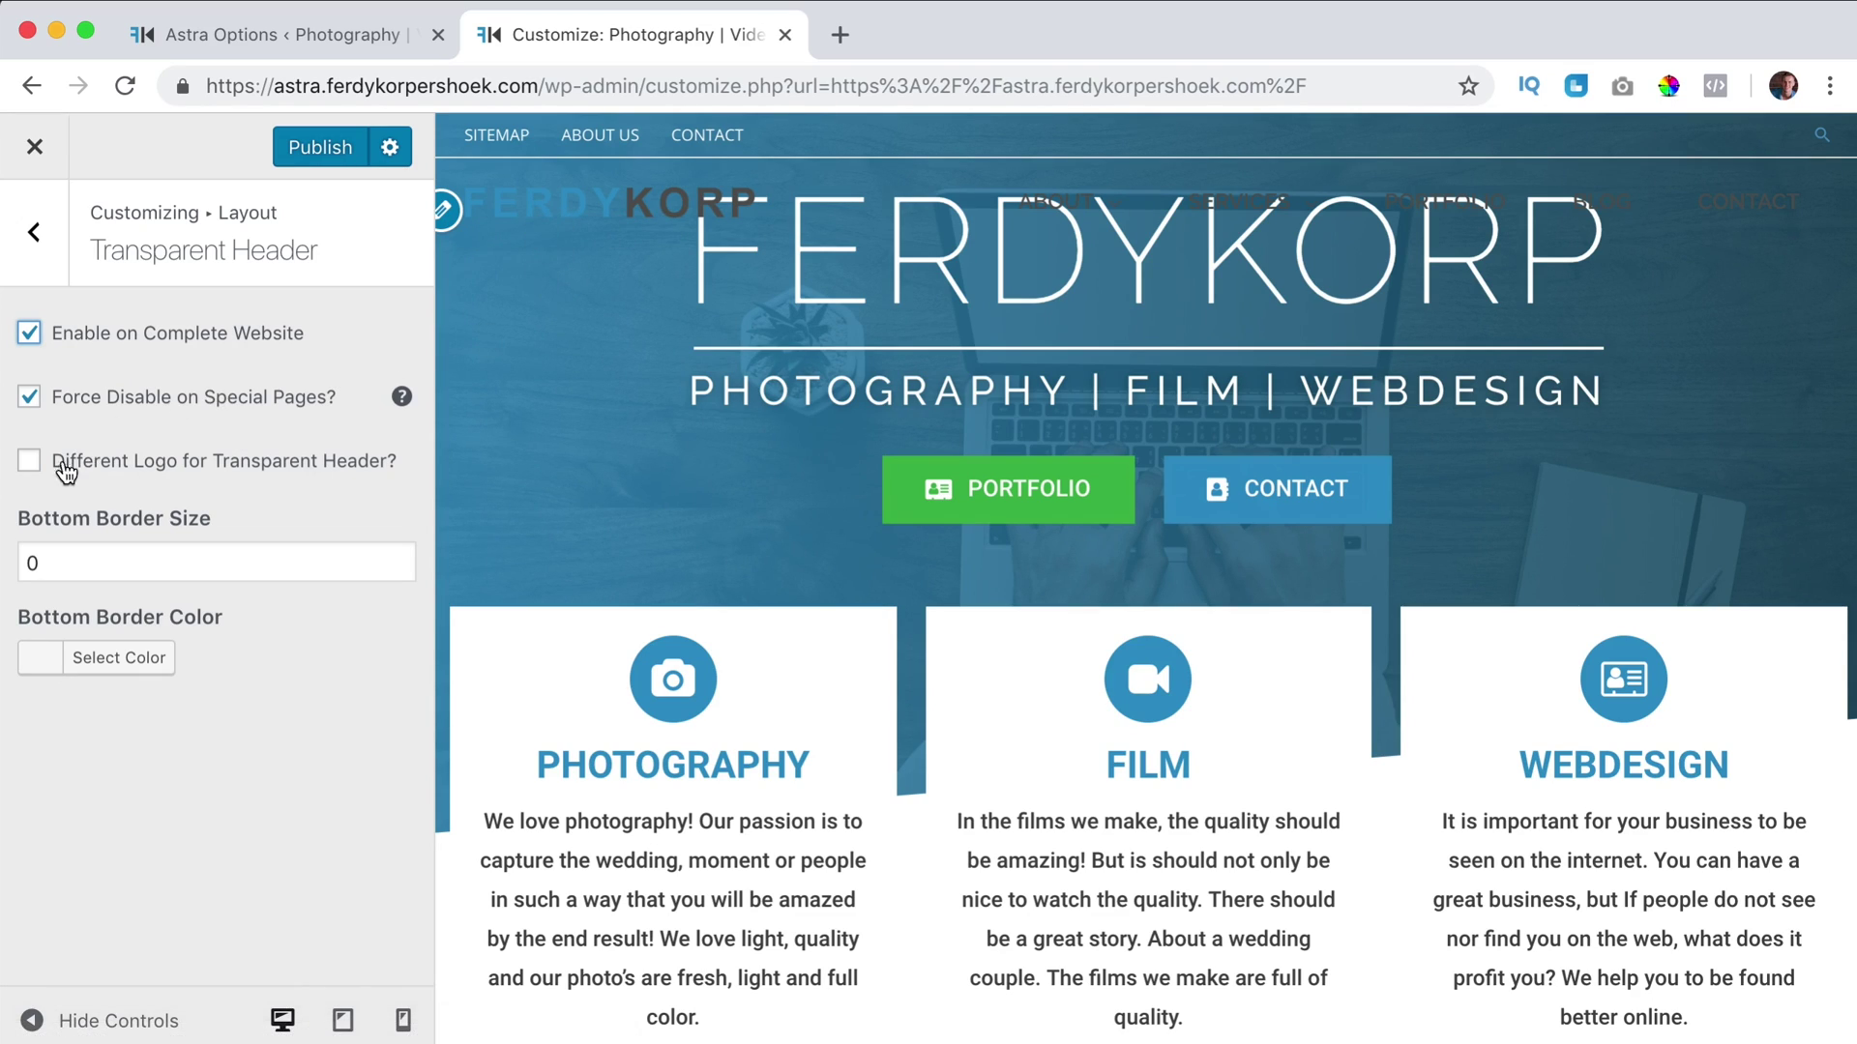
# Give the transparent header a different logo, FK-Logo-White.png
pyautogui.click(32, 466)
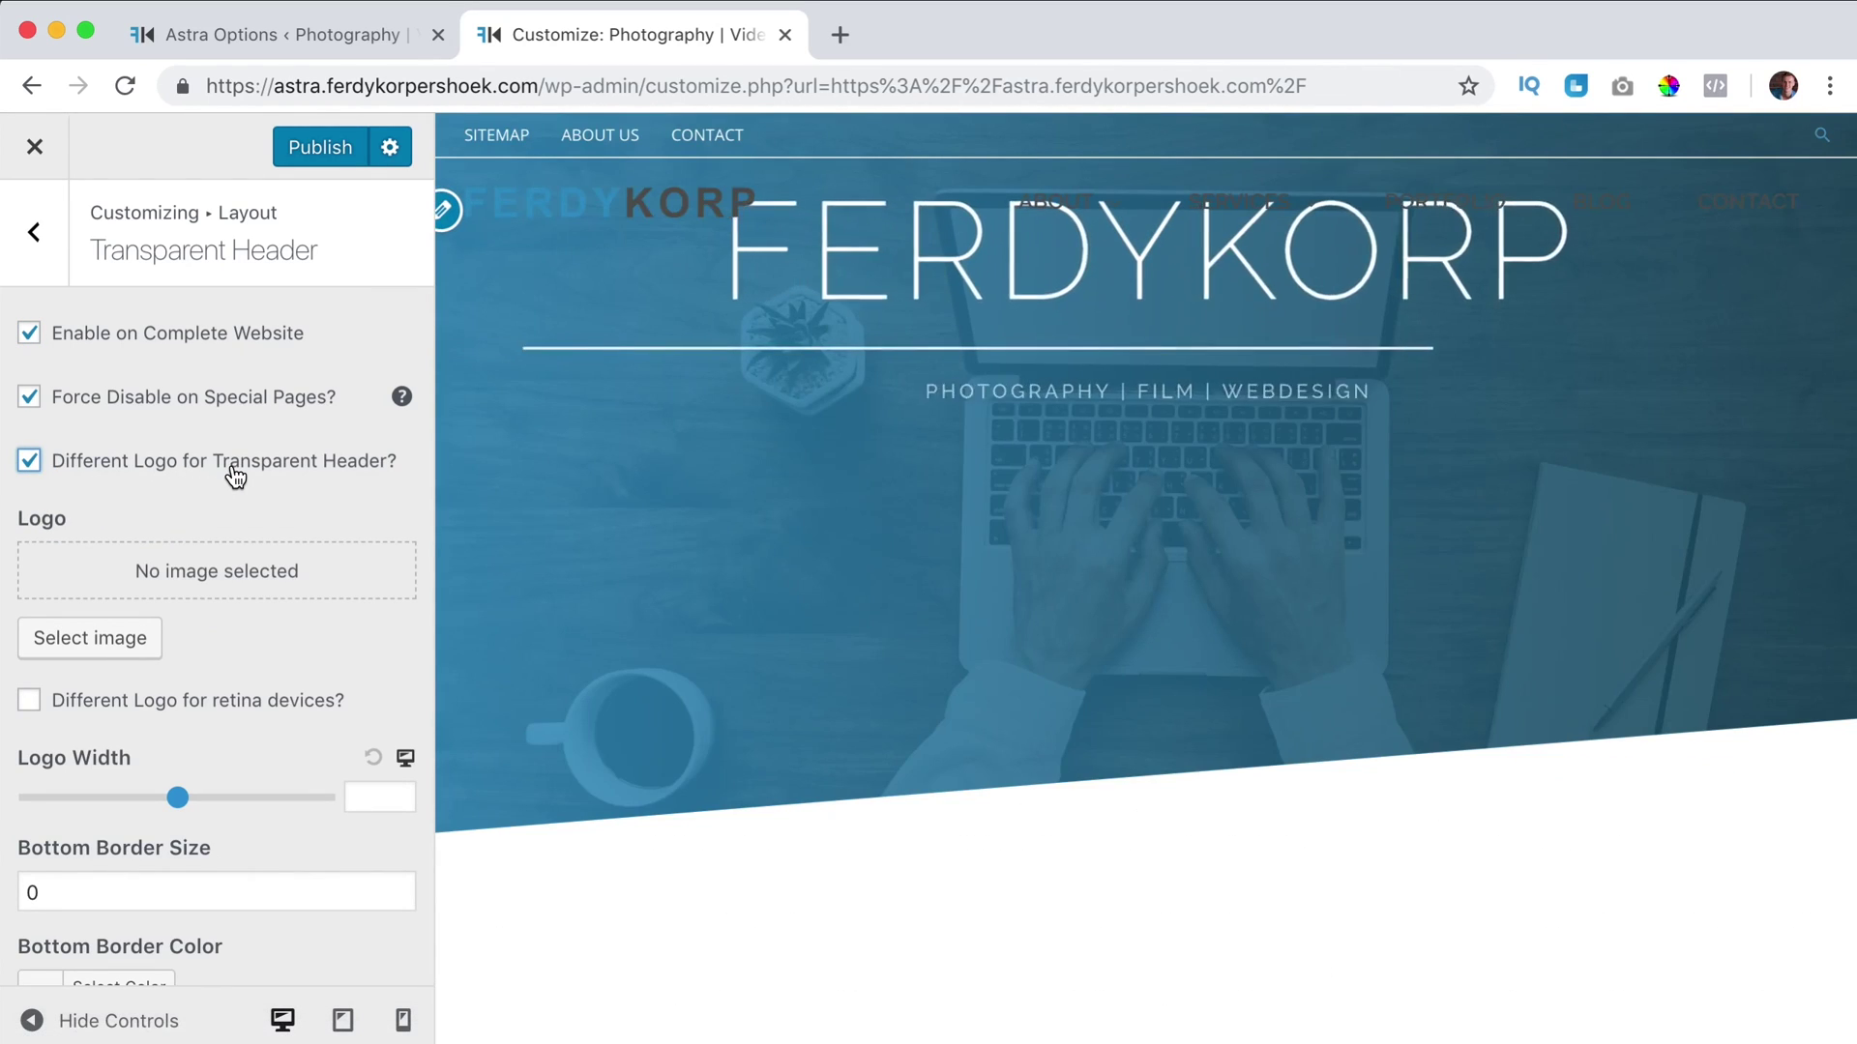
pyautogui.click(118, 642)
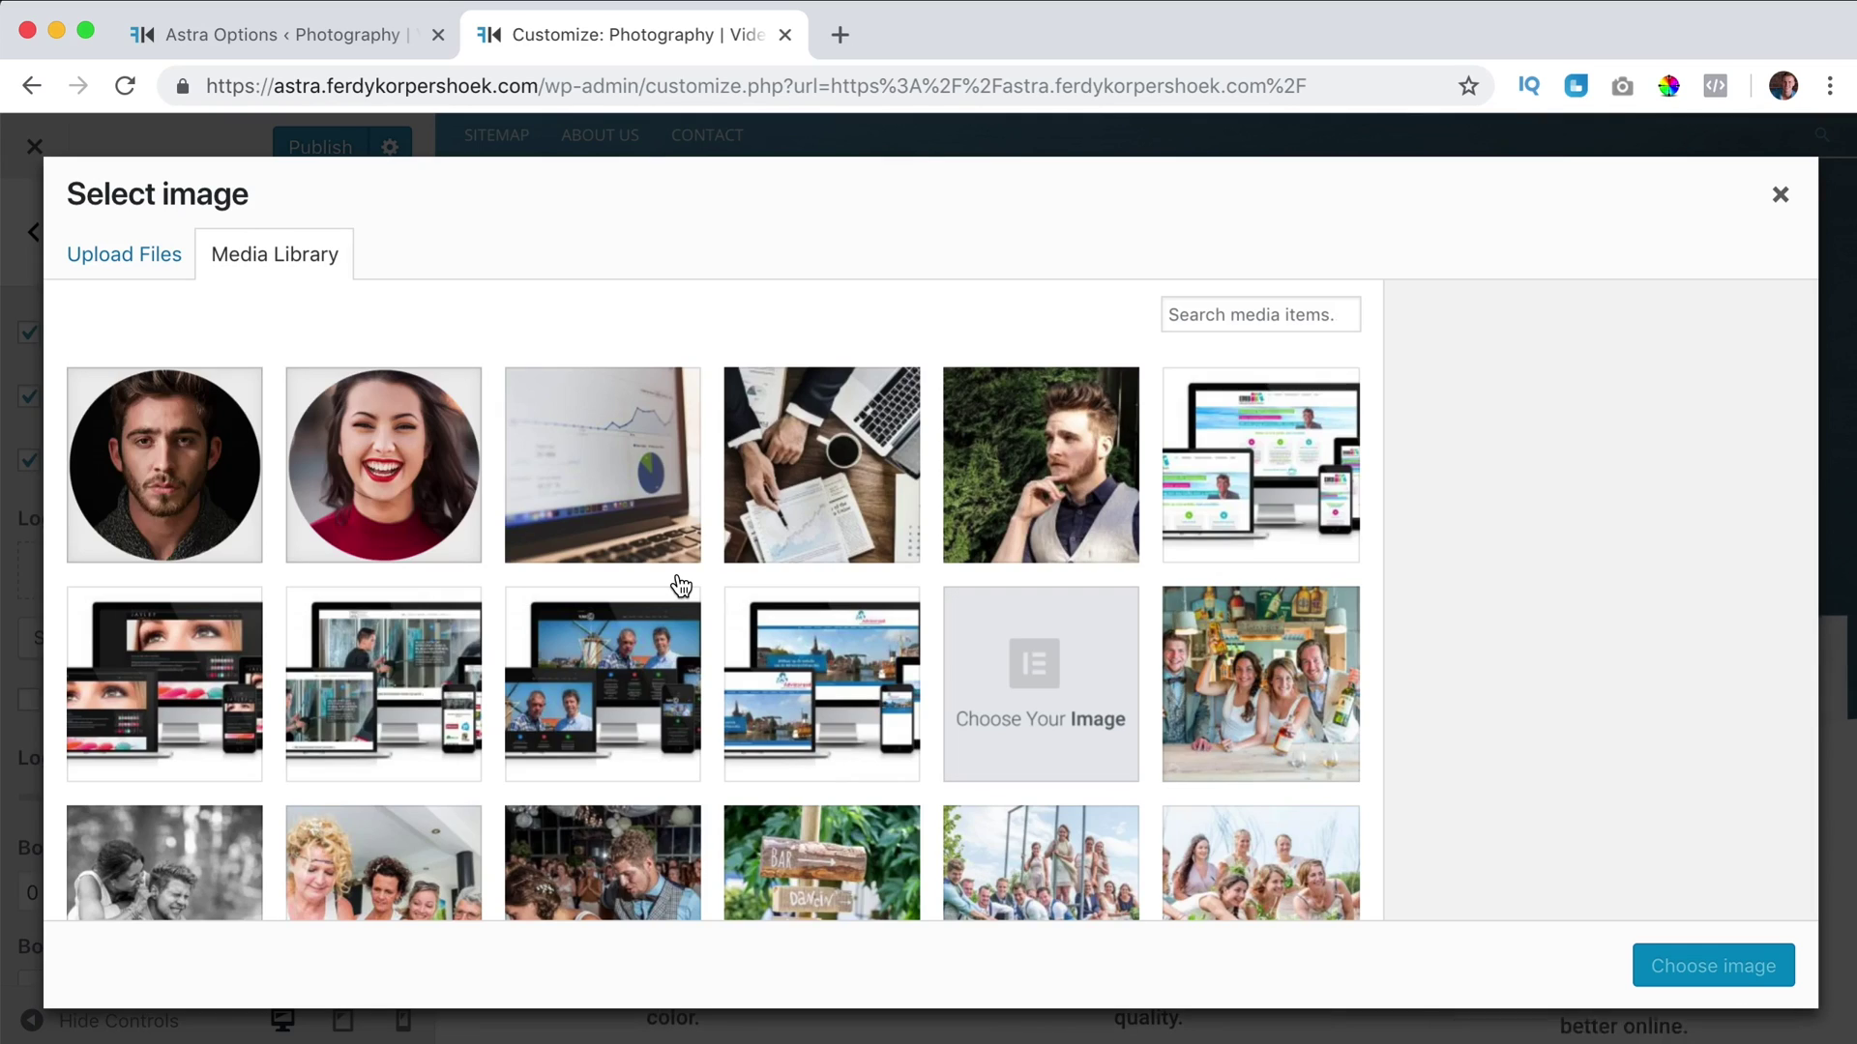
pyautogui.scroll(-20, 701, 581)
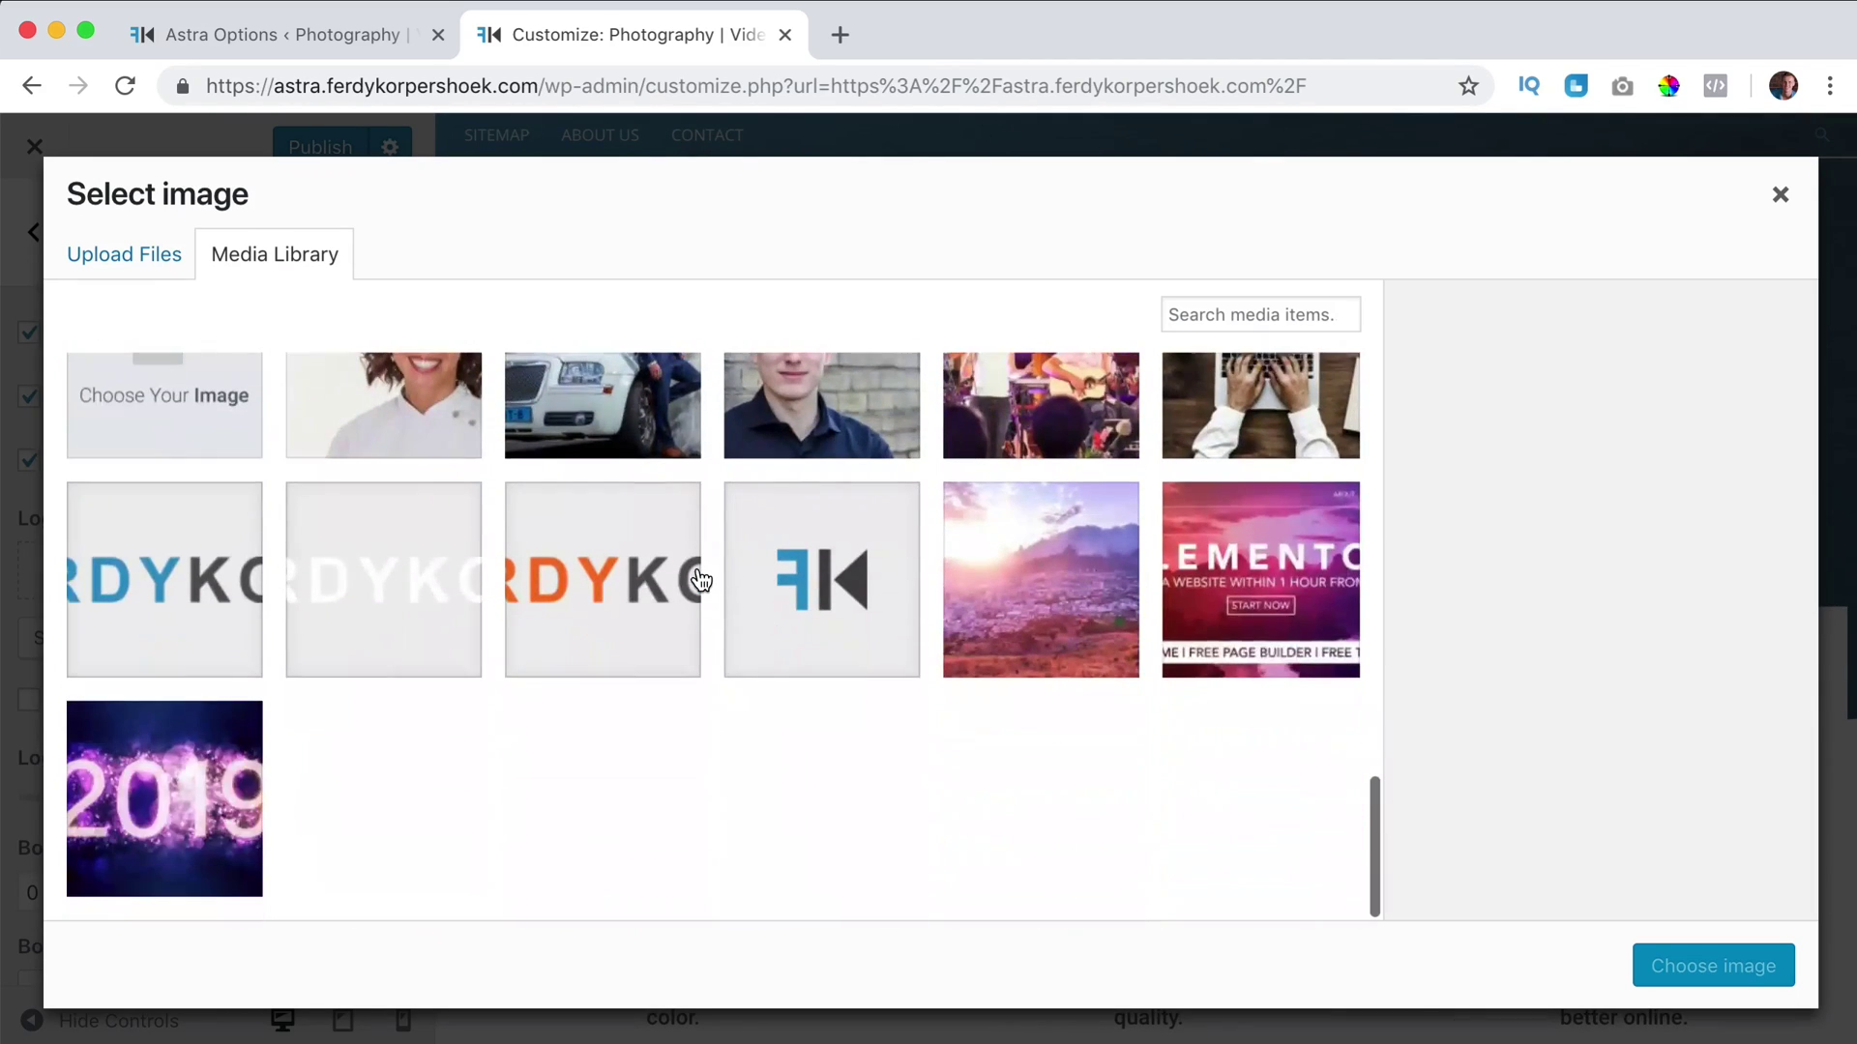
pyautogui.click(371, 591)
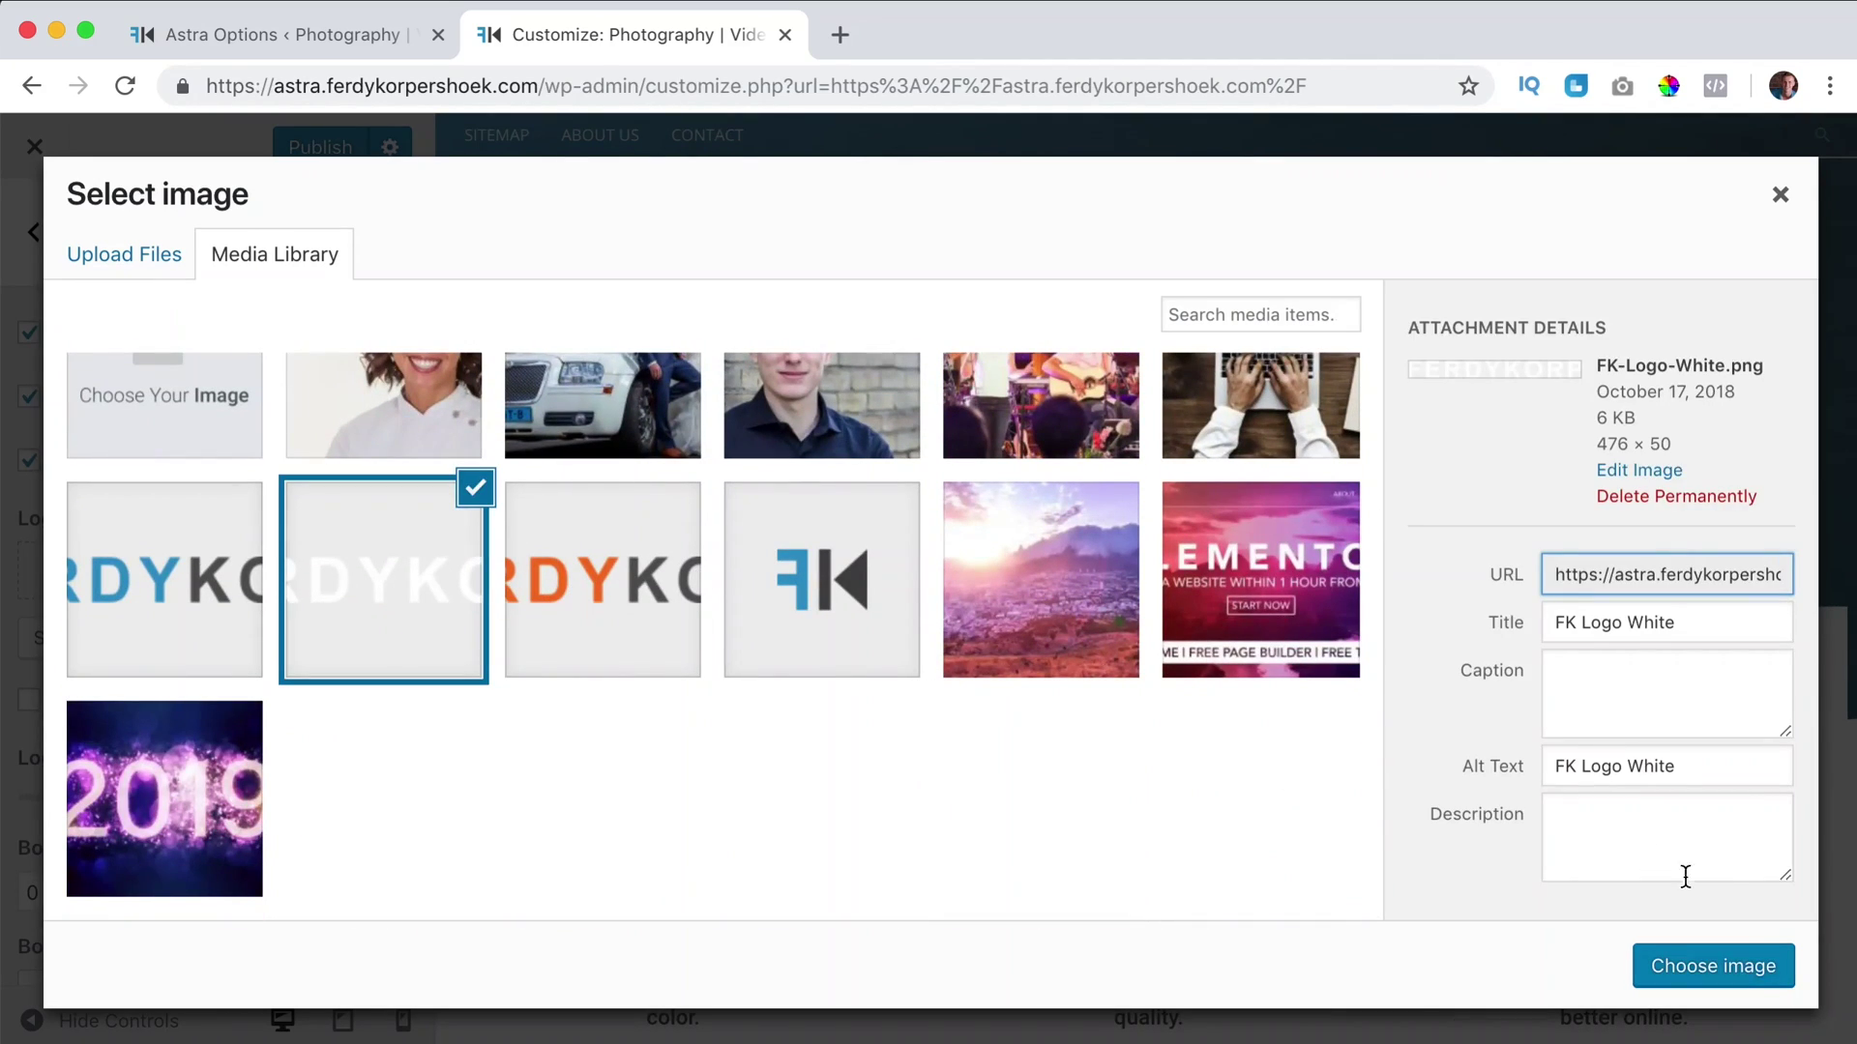
pyautogui.click(1716, 965)
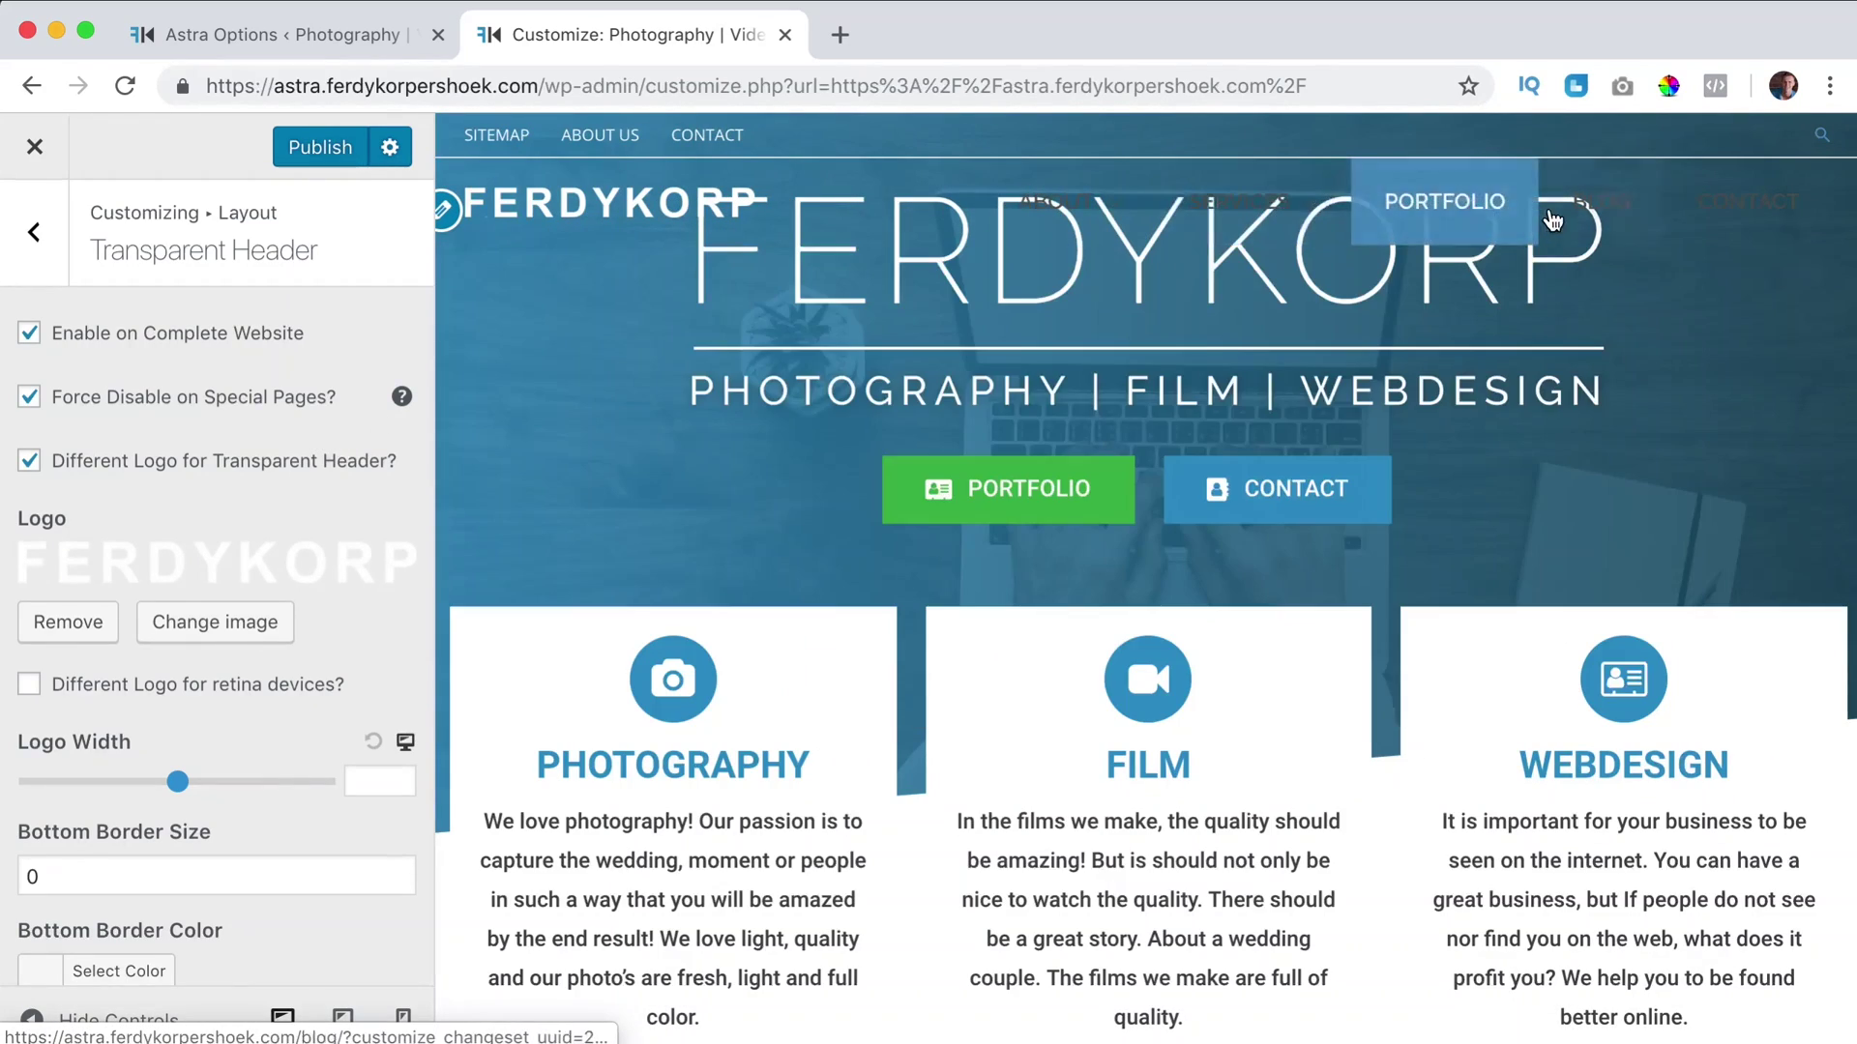
# Toggle the separate retina logo option on and then back off
pyautogui.moveTo(1161, 211)
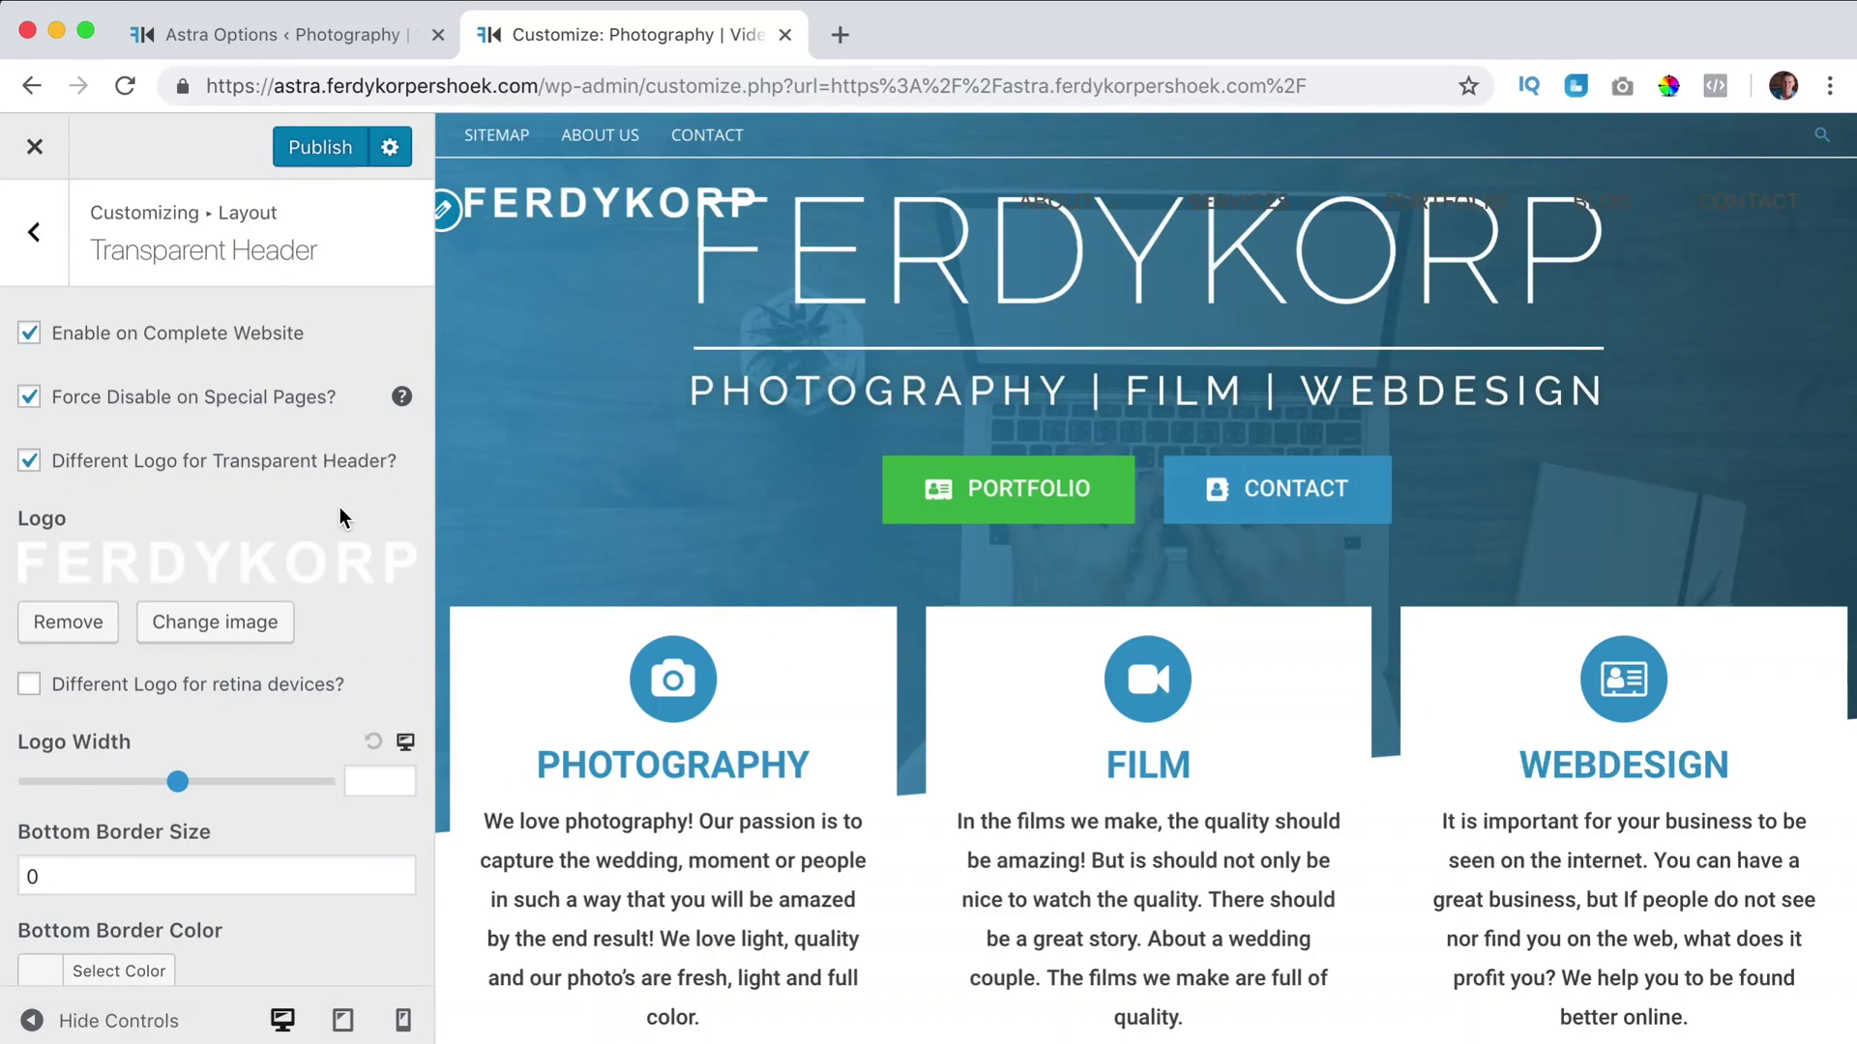
pyautogui.scroll(-1, 279, 499)
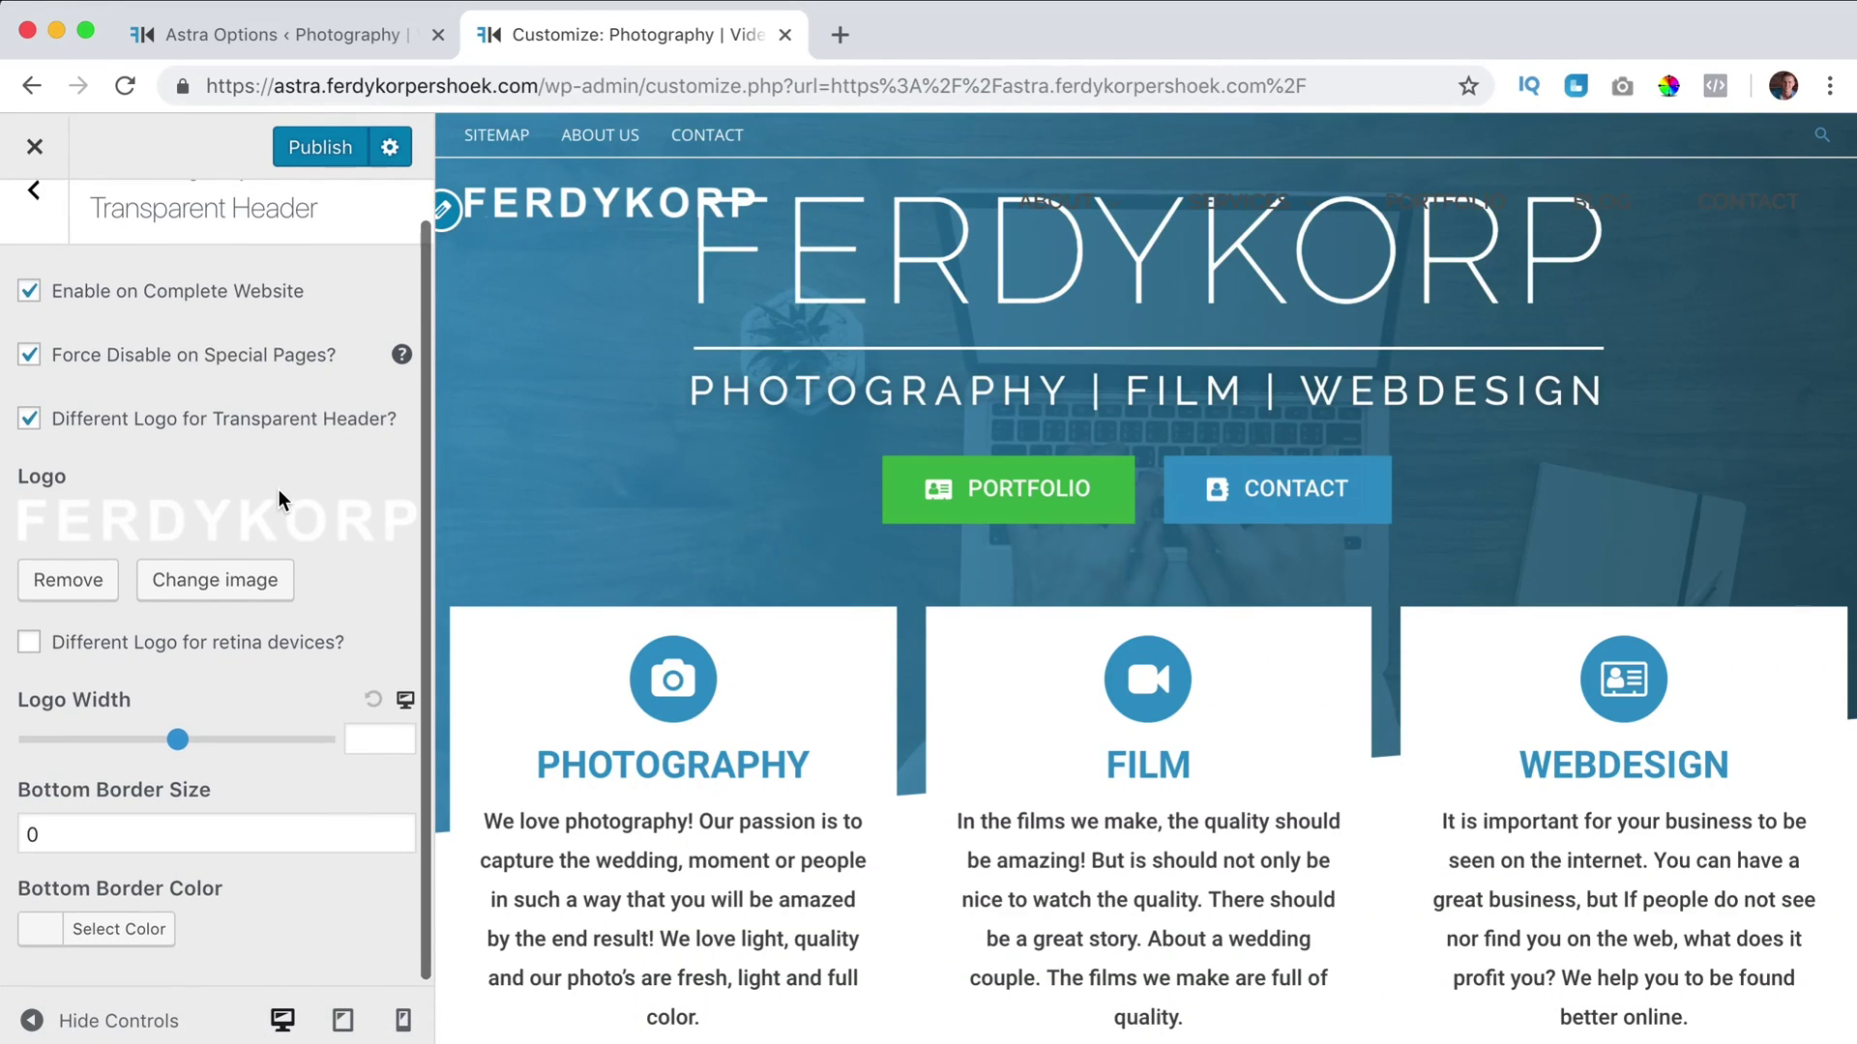
pyautogui.click(37, 648)
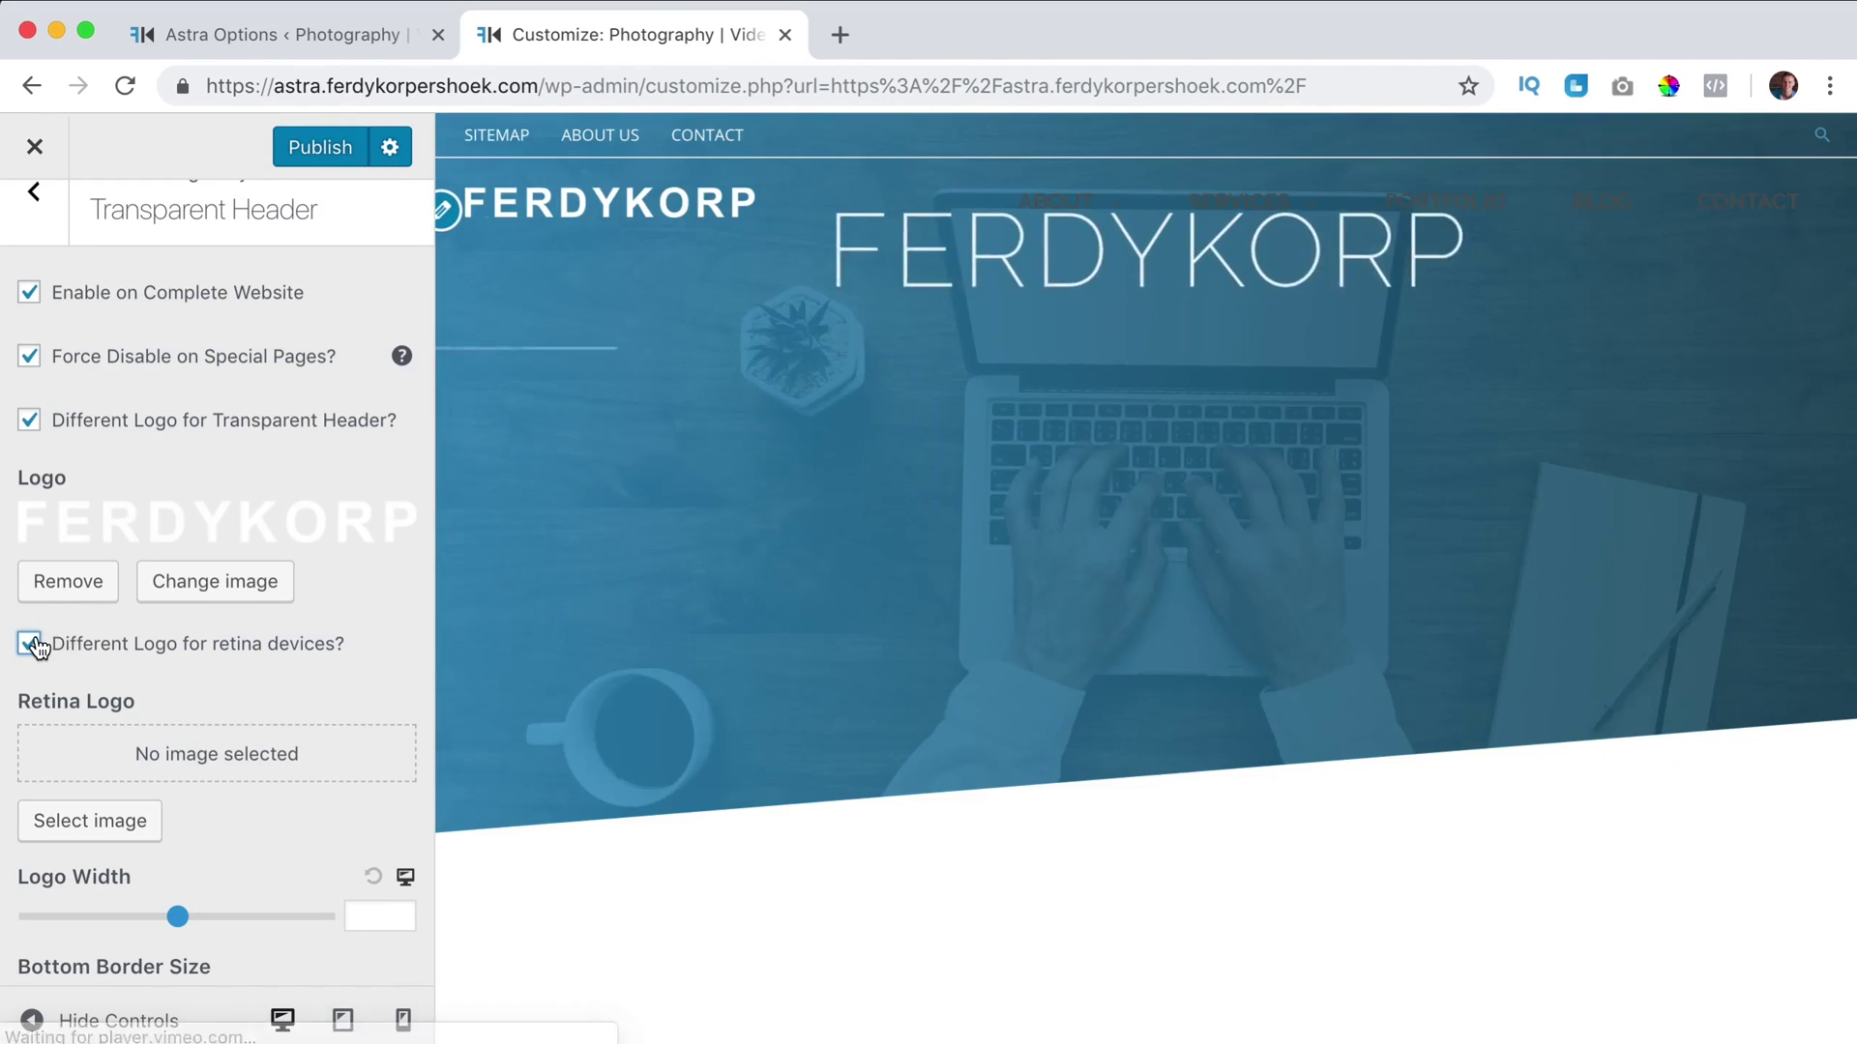
pyautogui.click(30, 643)
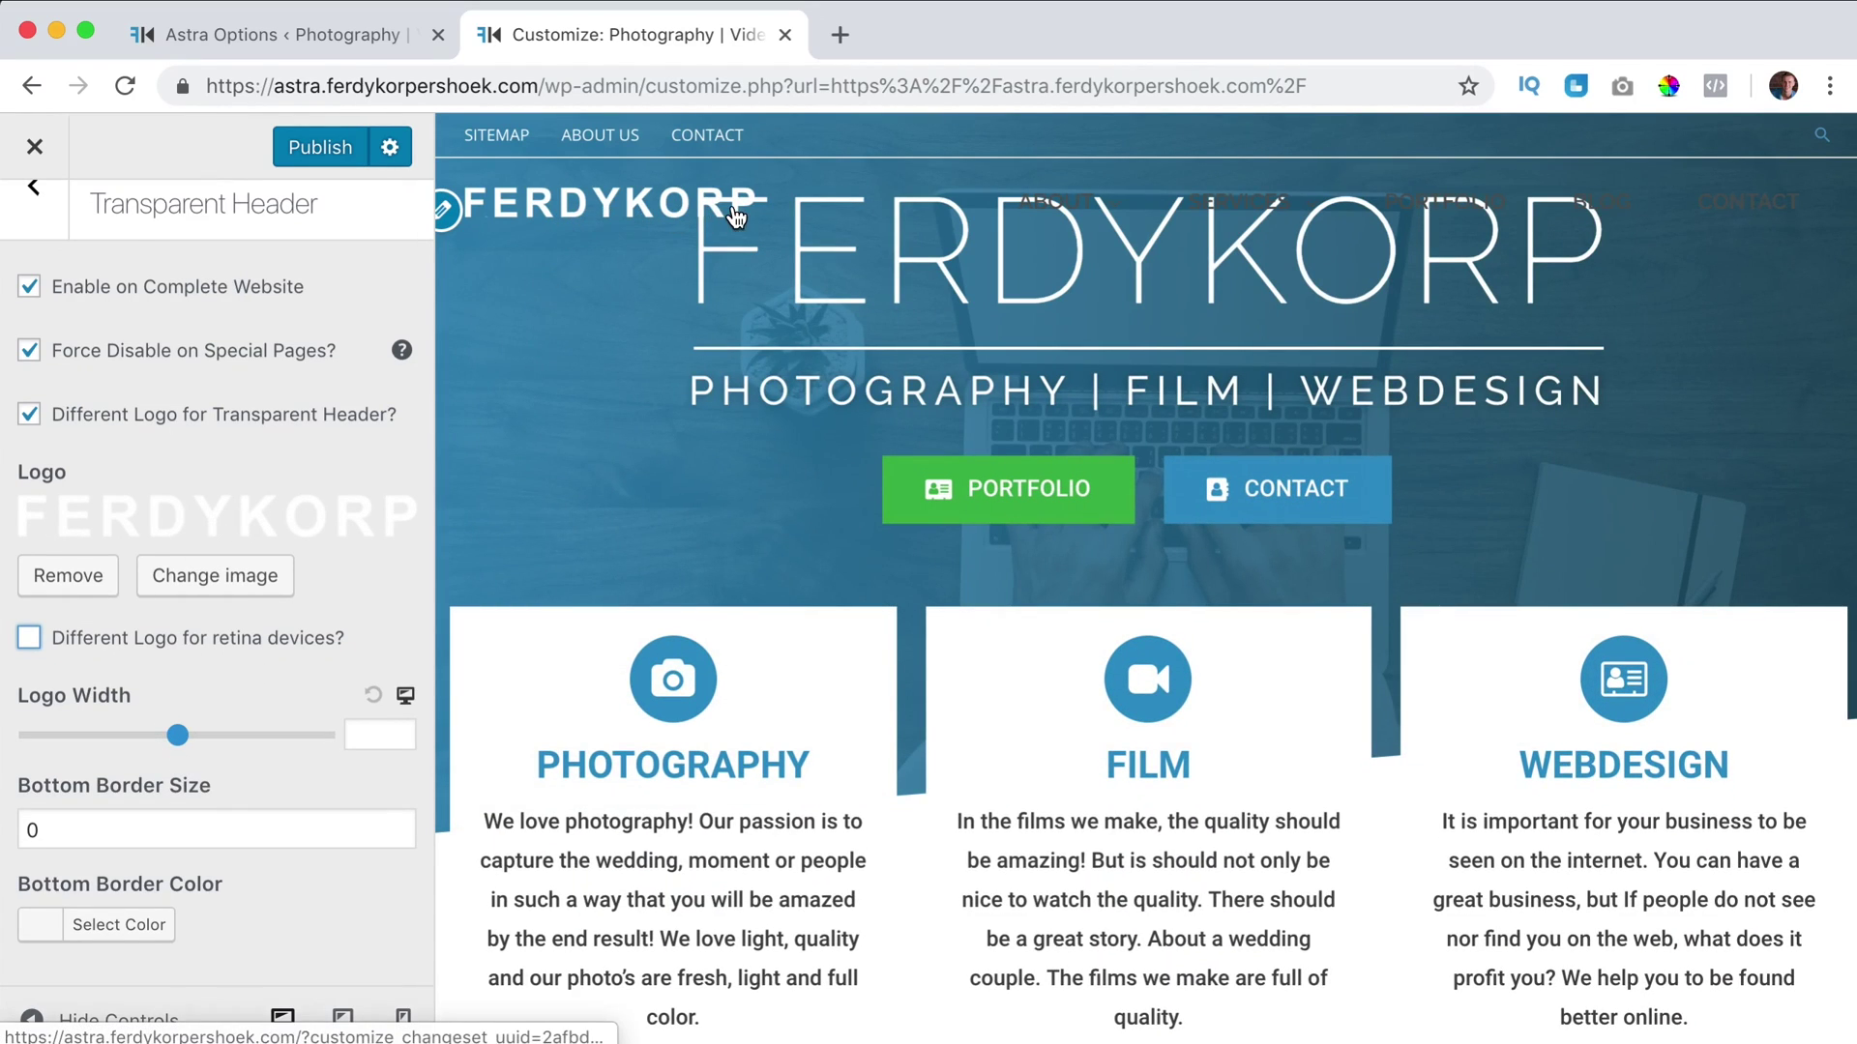
# Set the transparent header's bottom border size to 1 and adjust its border colour
pyautogui.click(43, 827)
pyautogui.press('BackSpace')
pyautogui.write('1')
pyautogui.press('Tab')
pyautogui.click(43, 930)
pyautogui.scroll(-3, 43, 900)
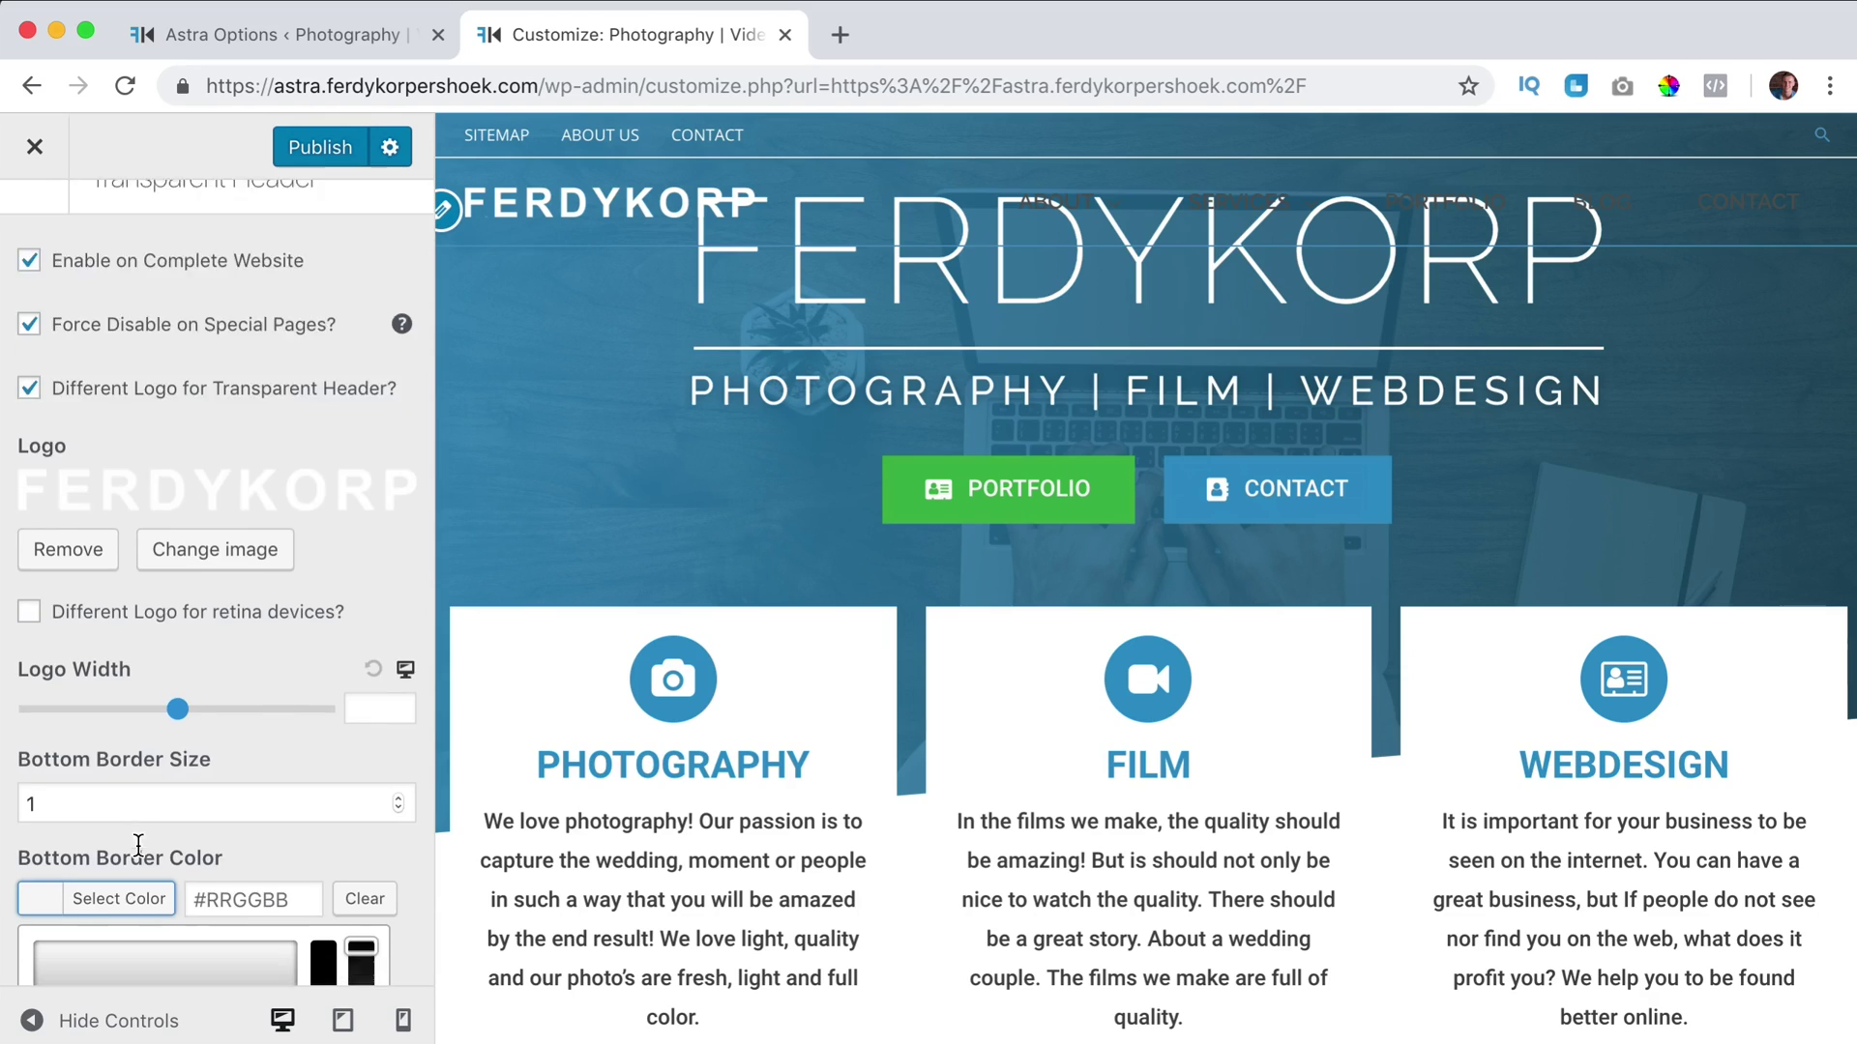
pyautogui.moveTo(124, 829); pyautogui.dragTo(44, 725)
pyautogui.click(47, 708)
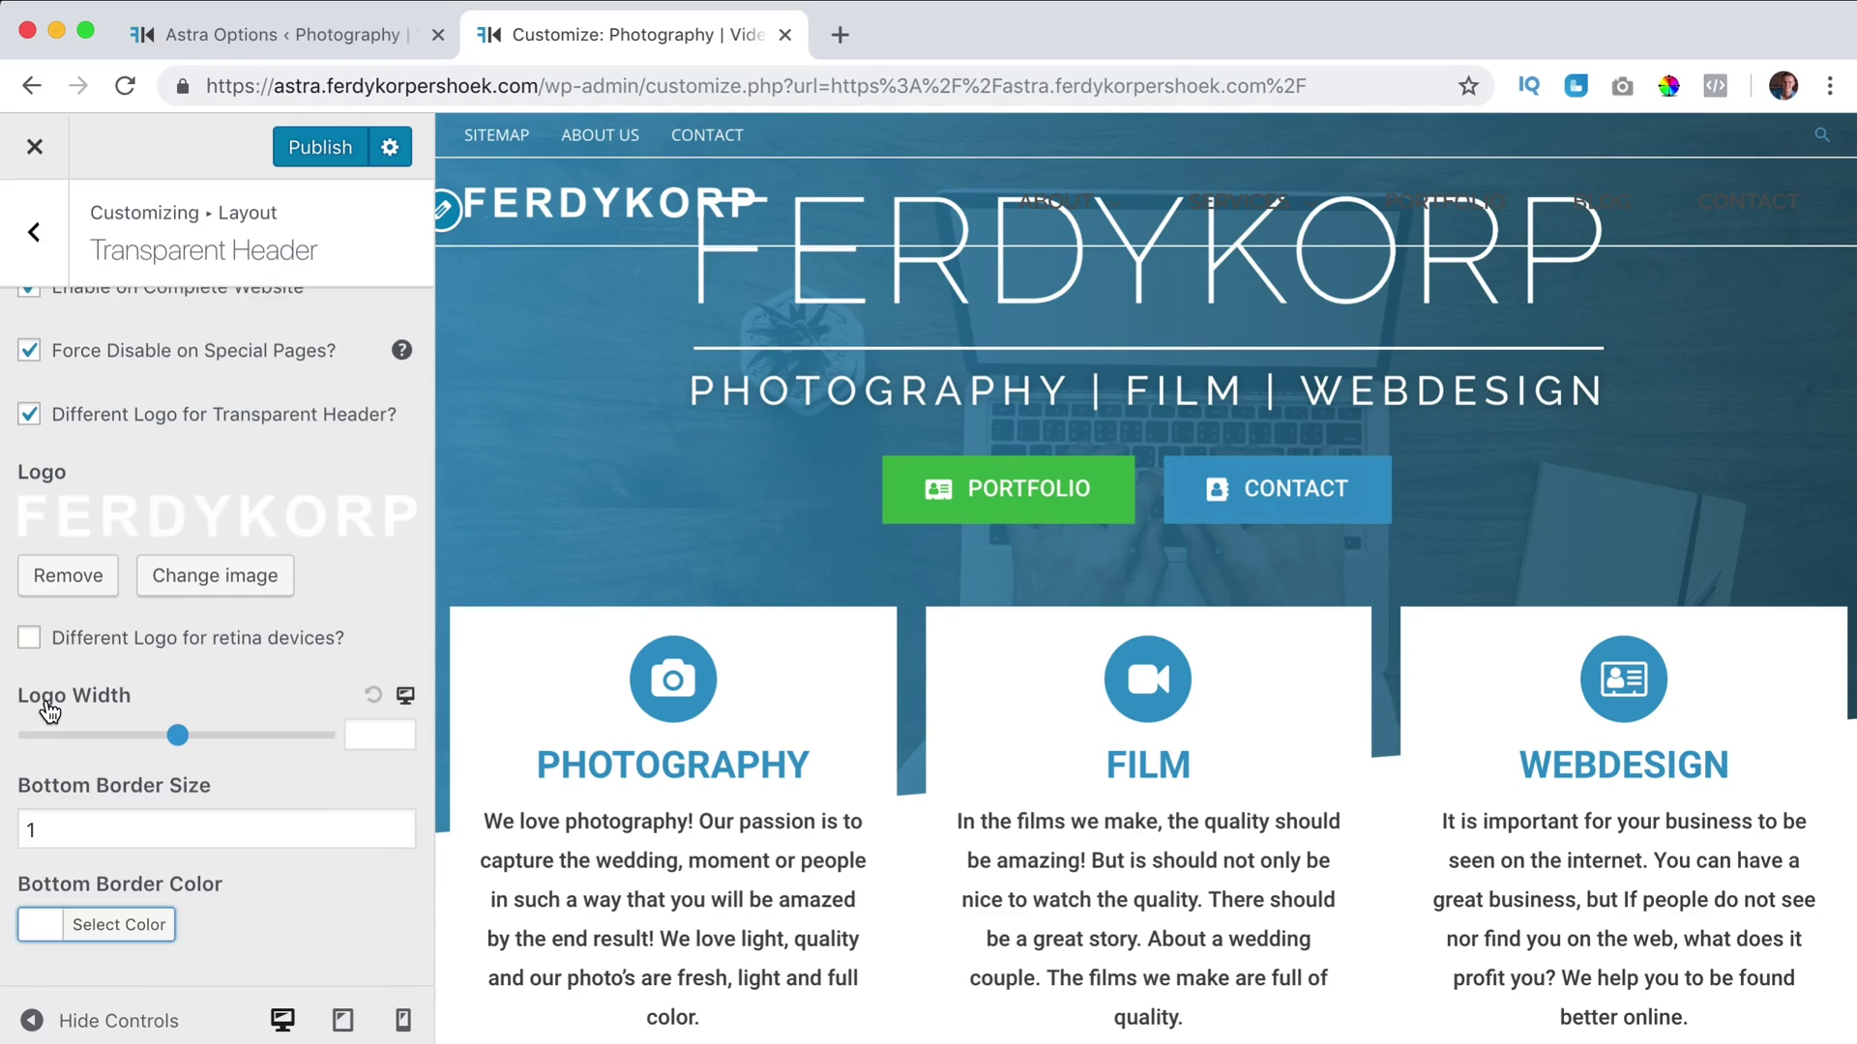
pyautogui.scroll(1, 253, 677)
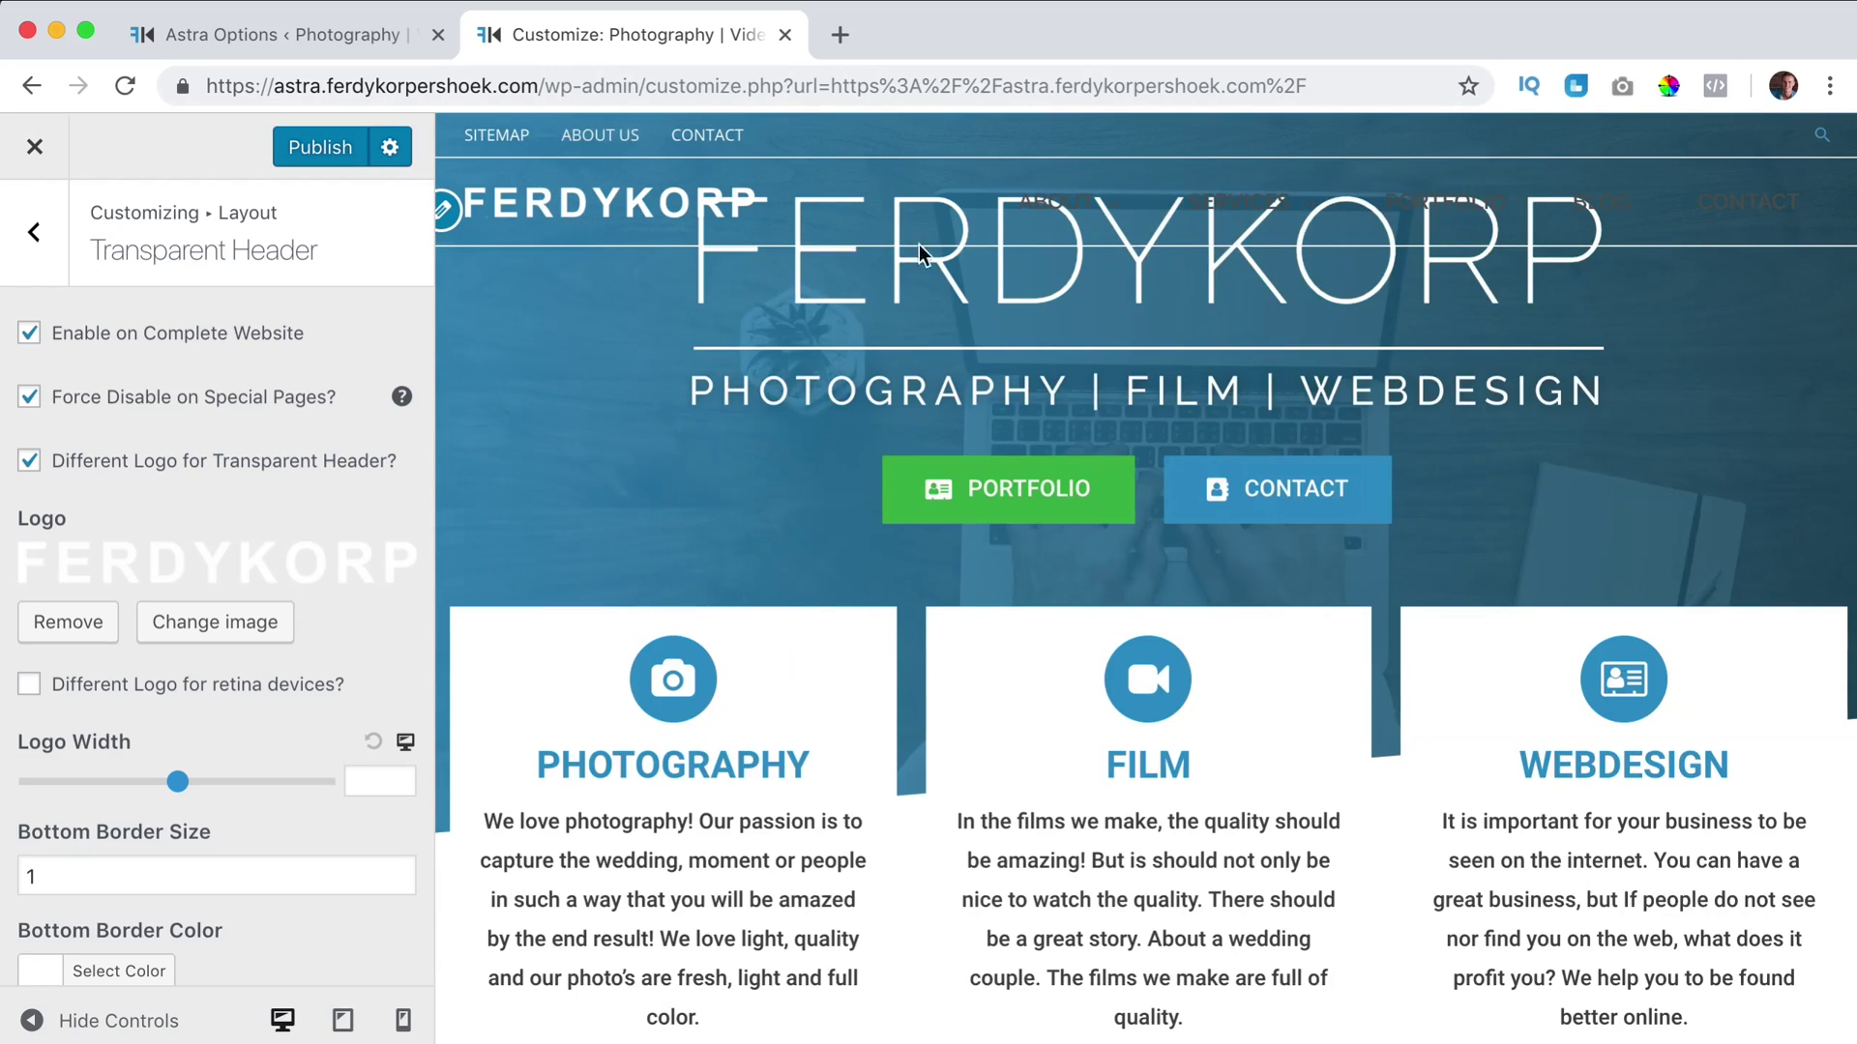
# Publish the transparent header settings, exit the Customizer, and open the homepage in Elementor
pyautogui.click(337, 155)
pyautogui.click(35, 150)
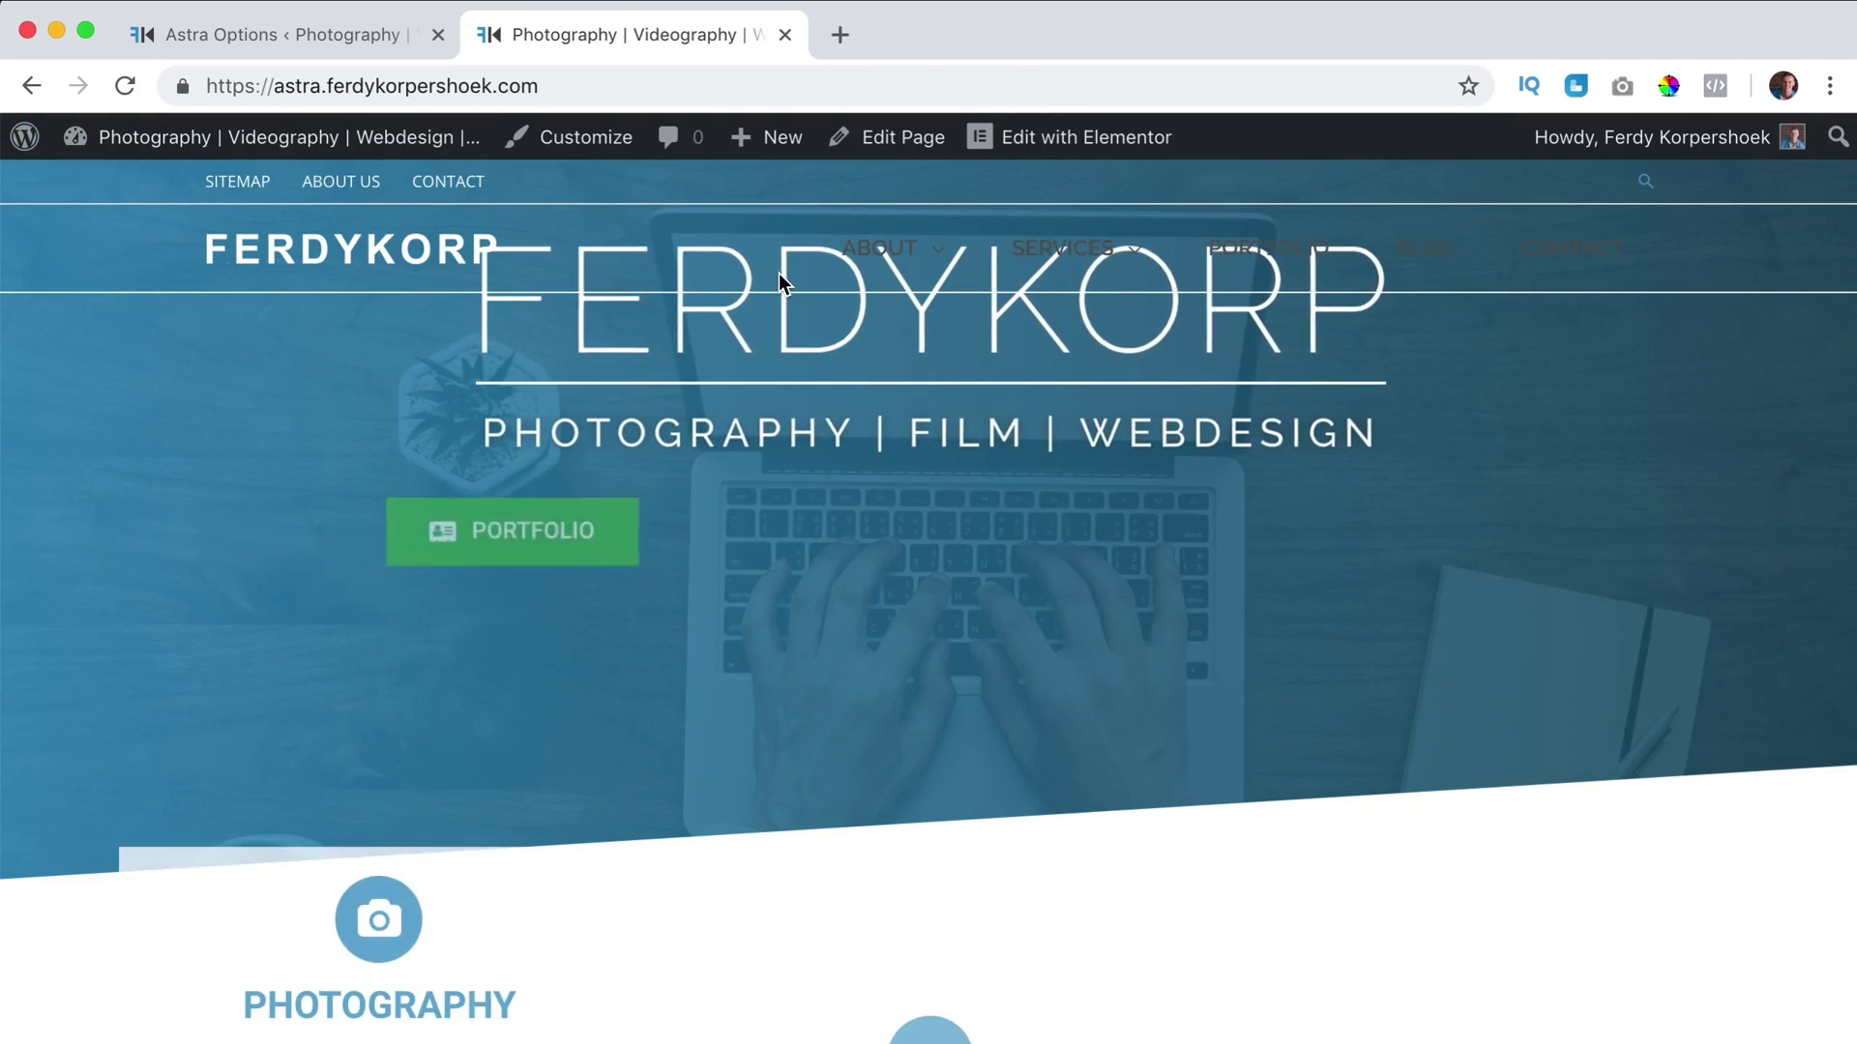
pyautogui.click(1061, 145)
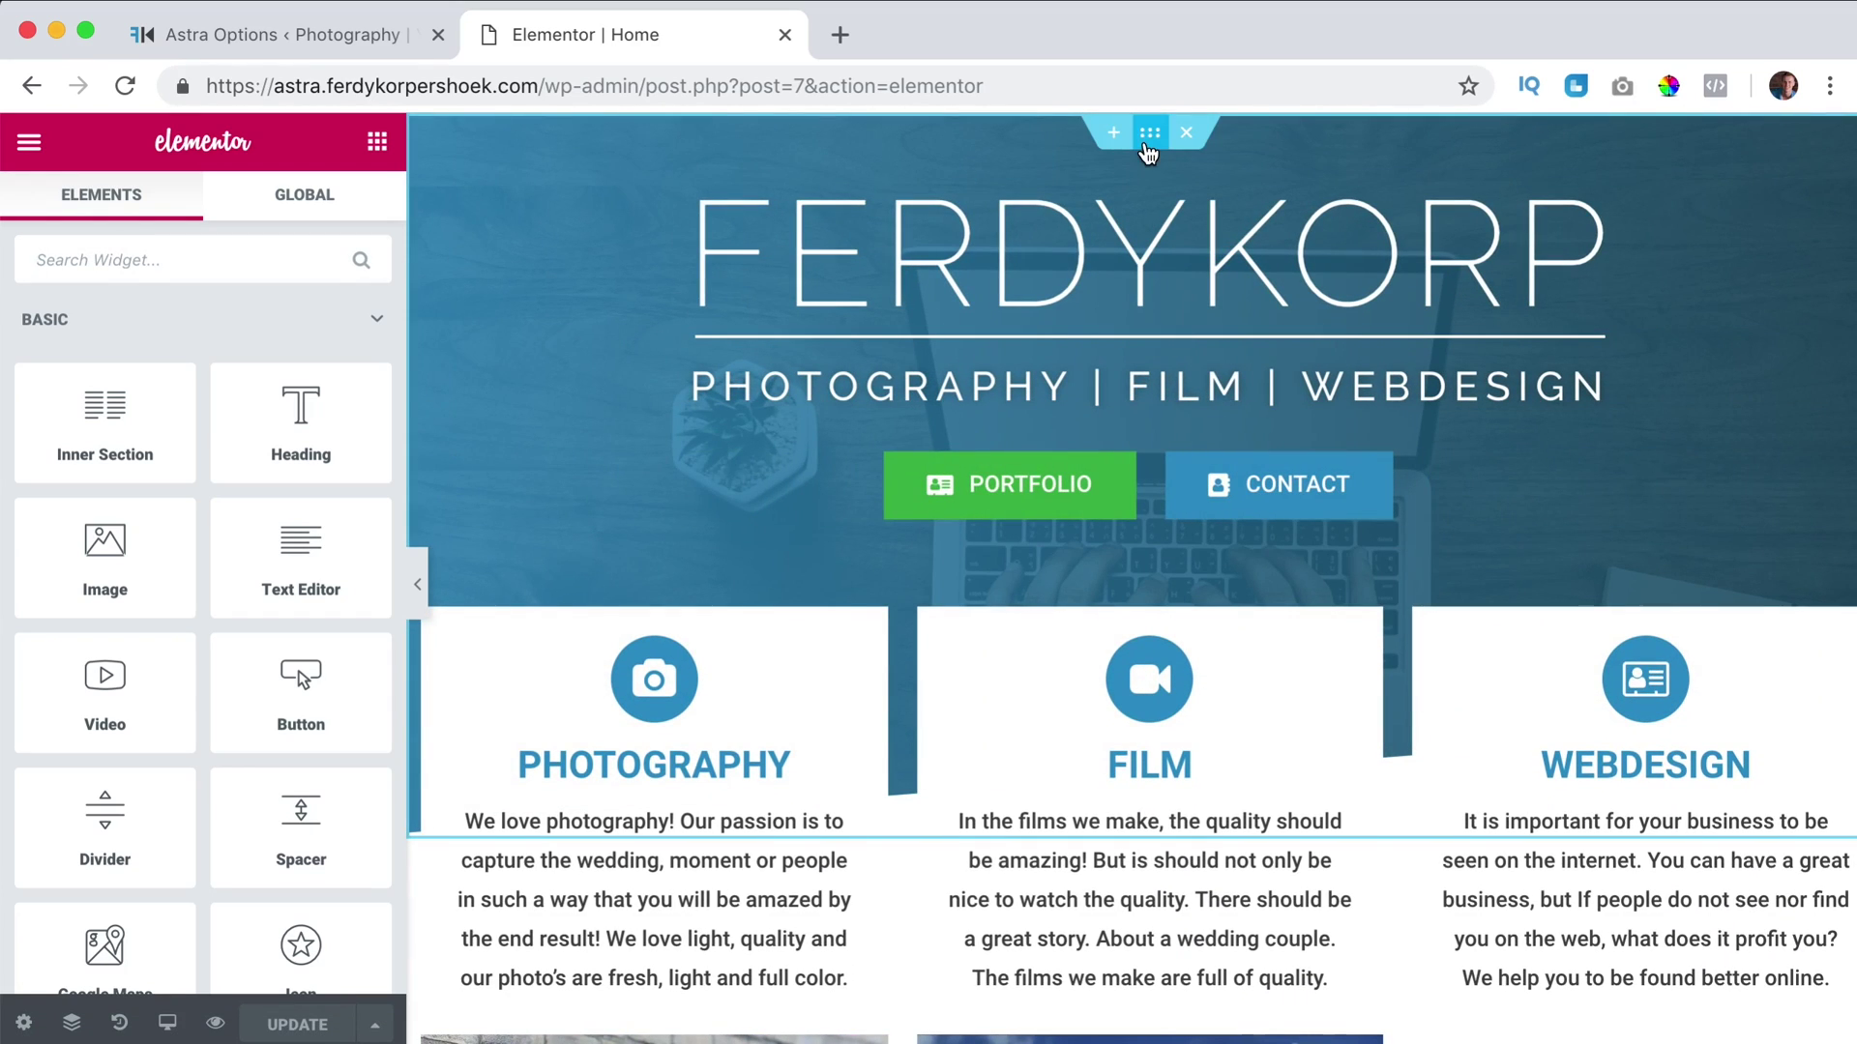
# Set the hero section's unlinked top padding to 80 px, update the page, and preview it
pyautogui.click(1149, 134)
pyautogui.click(1240, 350)
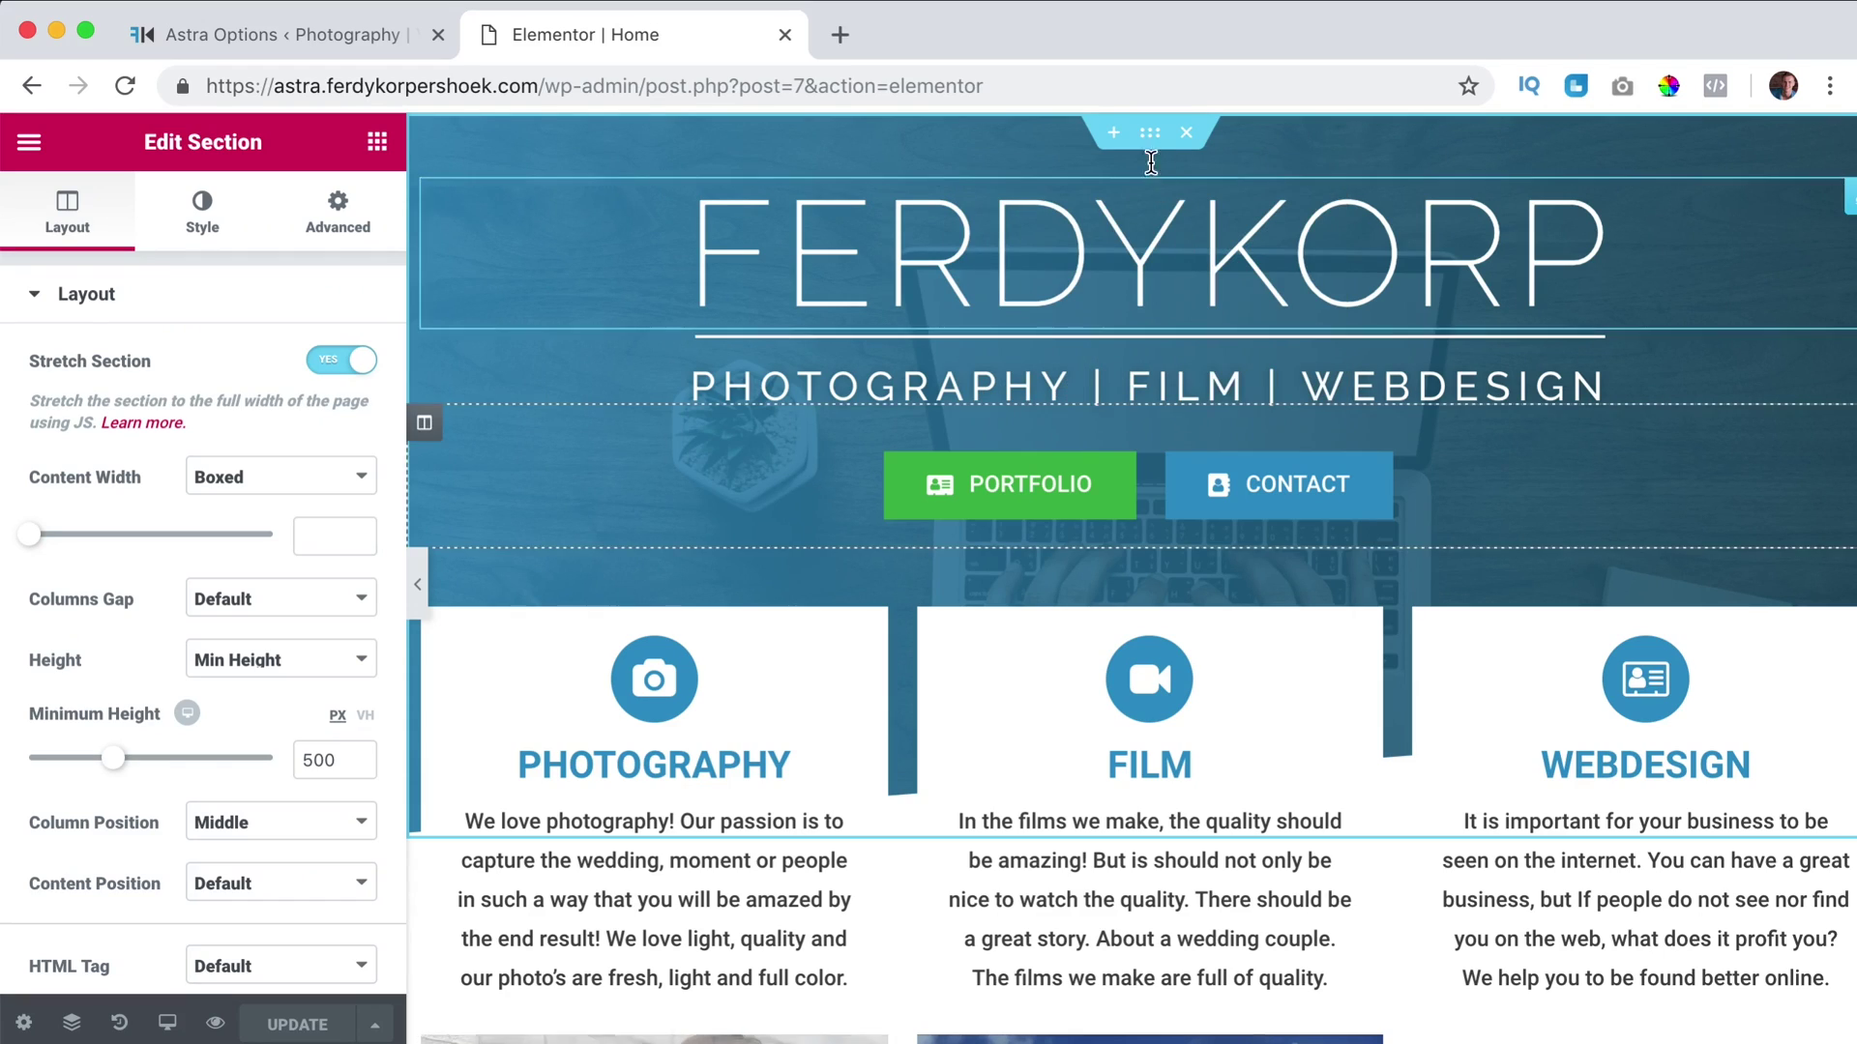
pyautogui.click(337, 219)
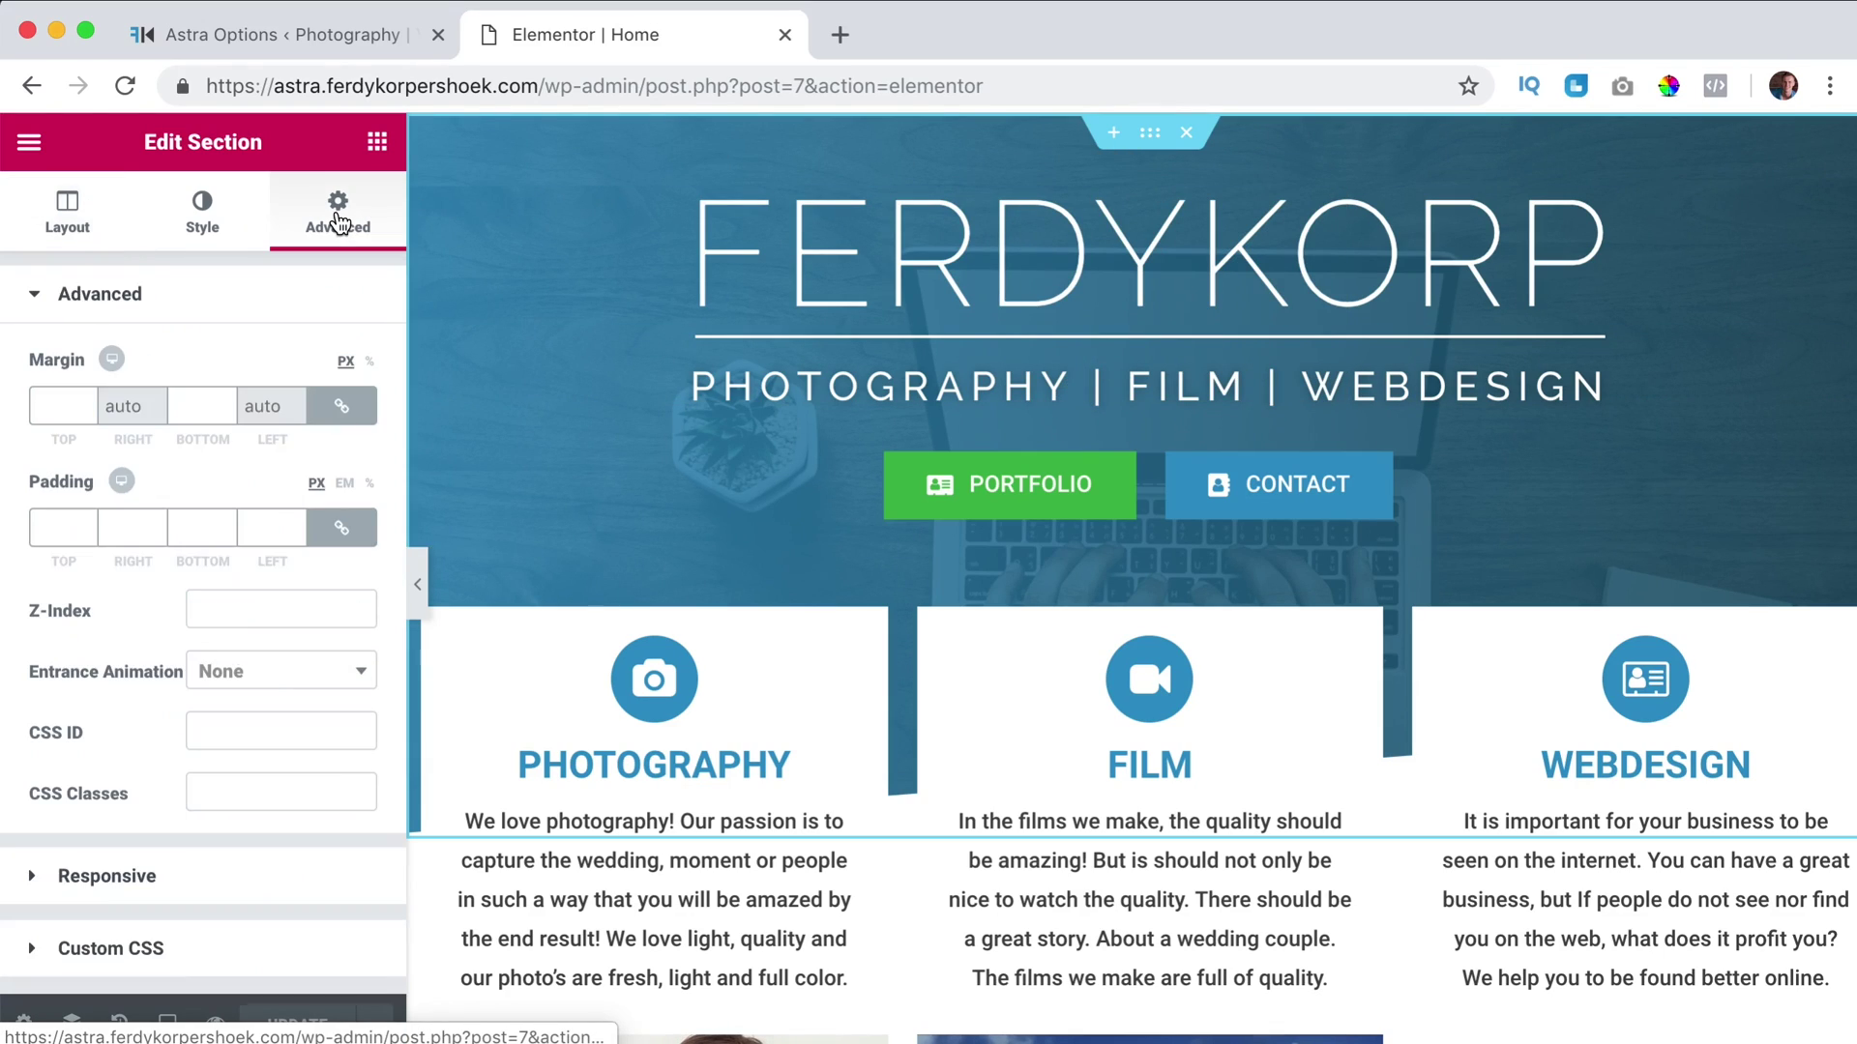
pyautogui.click(346, 531)
pyautogui.doubleClick(63, 523)
pyautogui.write('15')
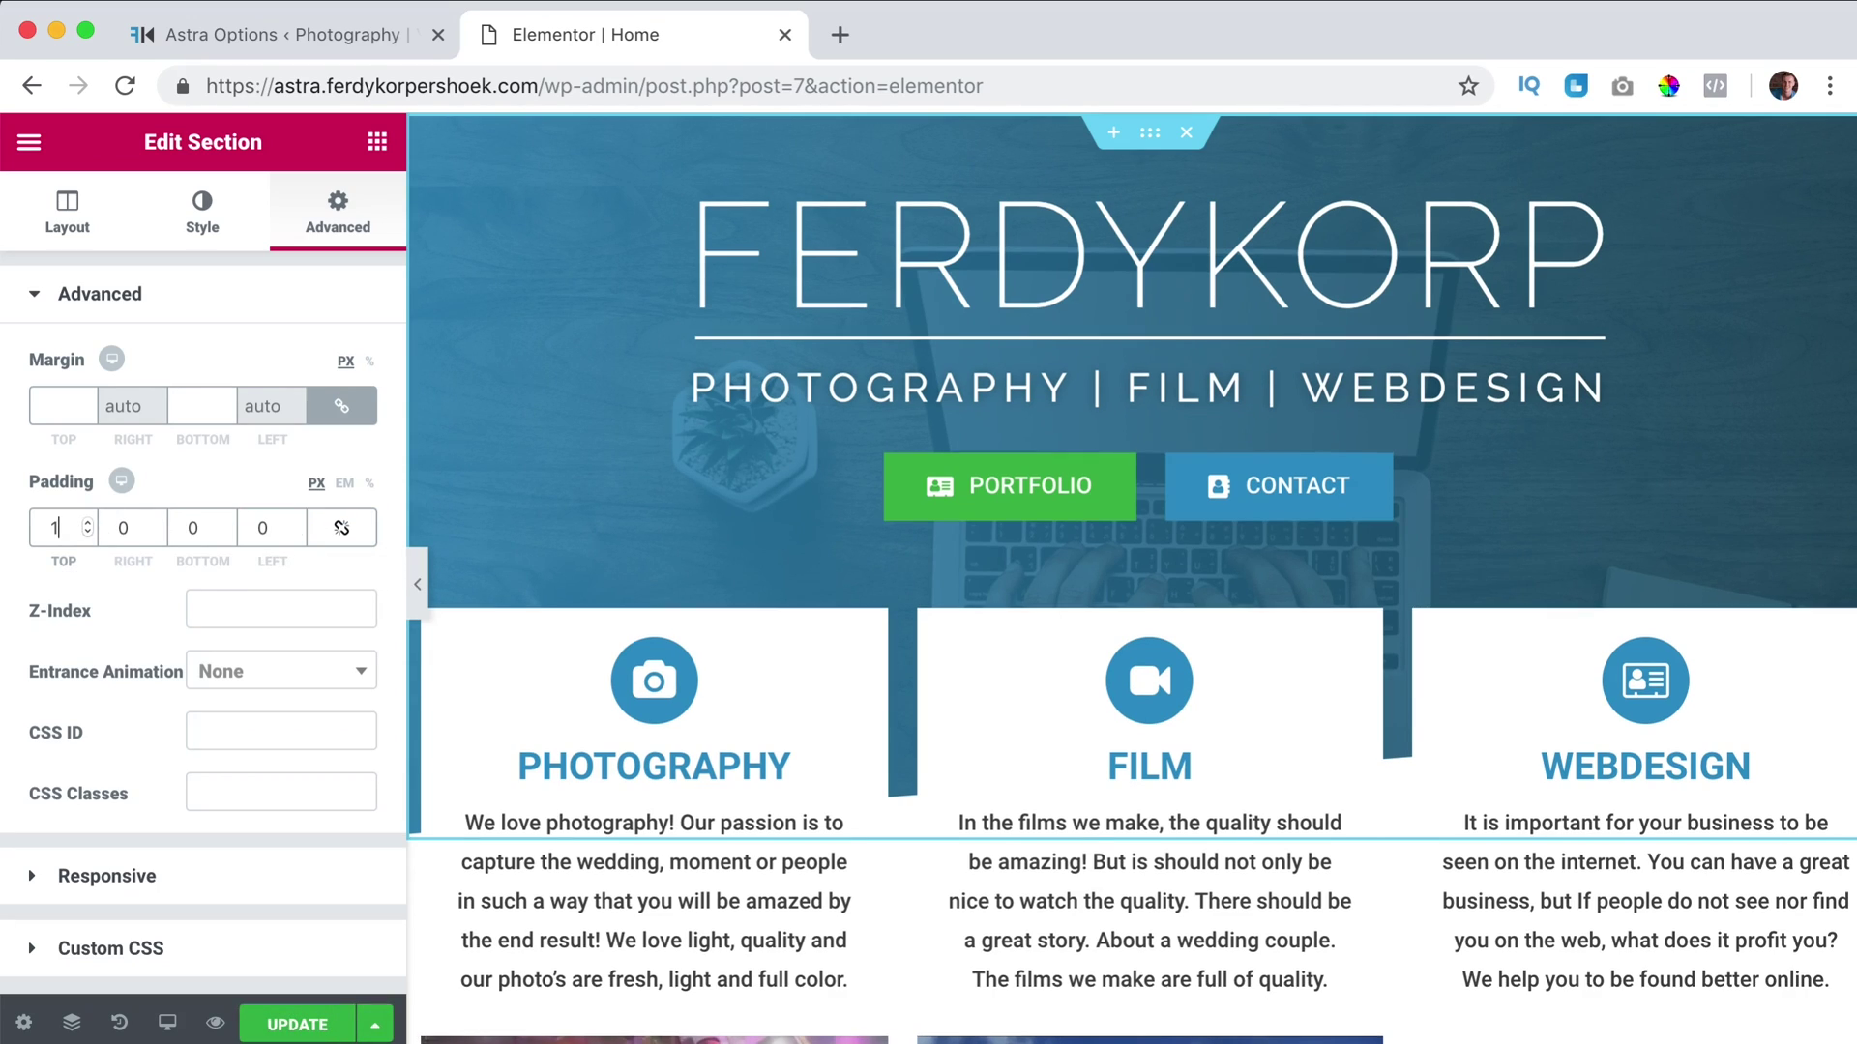
pyautogui.press('Up')
pyautogui.press('Up')
pyautogui.press('Up')
pyautogui.press('Up')
pyautogui.press('Up')
pyautogui.press('Up')
pyautogui.press('Up')
pyautogui.press('Up')
pyautogui.press('Up')
pyautogui.press('Up')
pyautogui.press('Up')
pyautogui.press('Up')
pyautogui.press('Up')
pyautogui.press('Up')
pyautogui.press('Up')
pyautogui.press('Up')
pyautogui.press('Up')
pyautogui.press('Up')
pyautogui.press('Up')
pyautogui.press('Up')
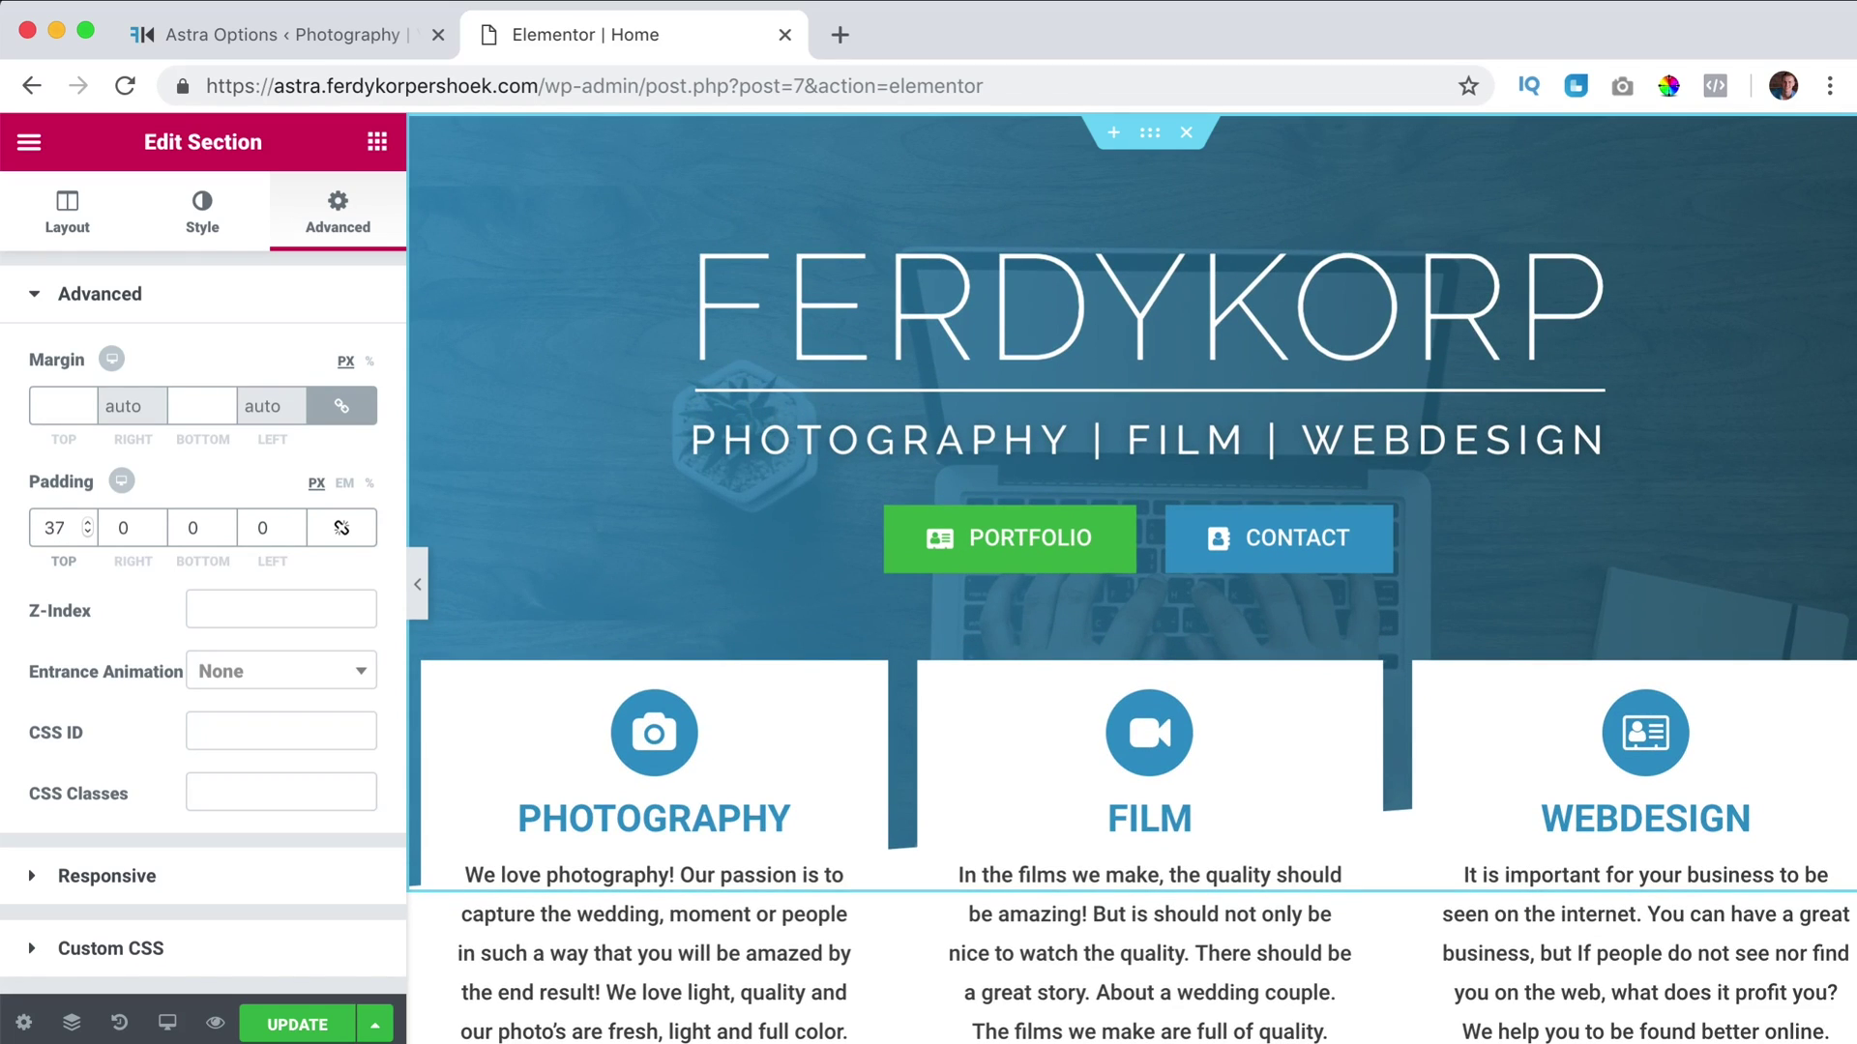
pyautogui.write('80')
pyautogui.click(290, 1027)
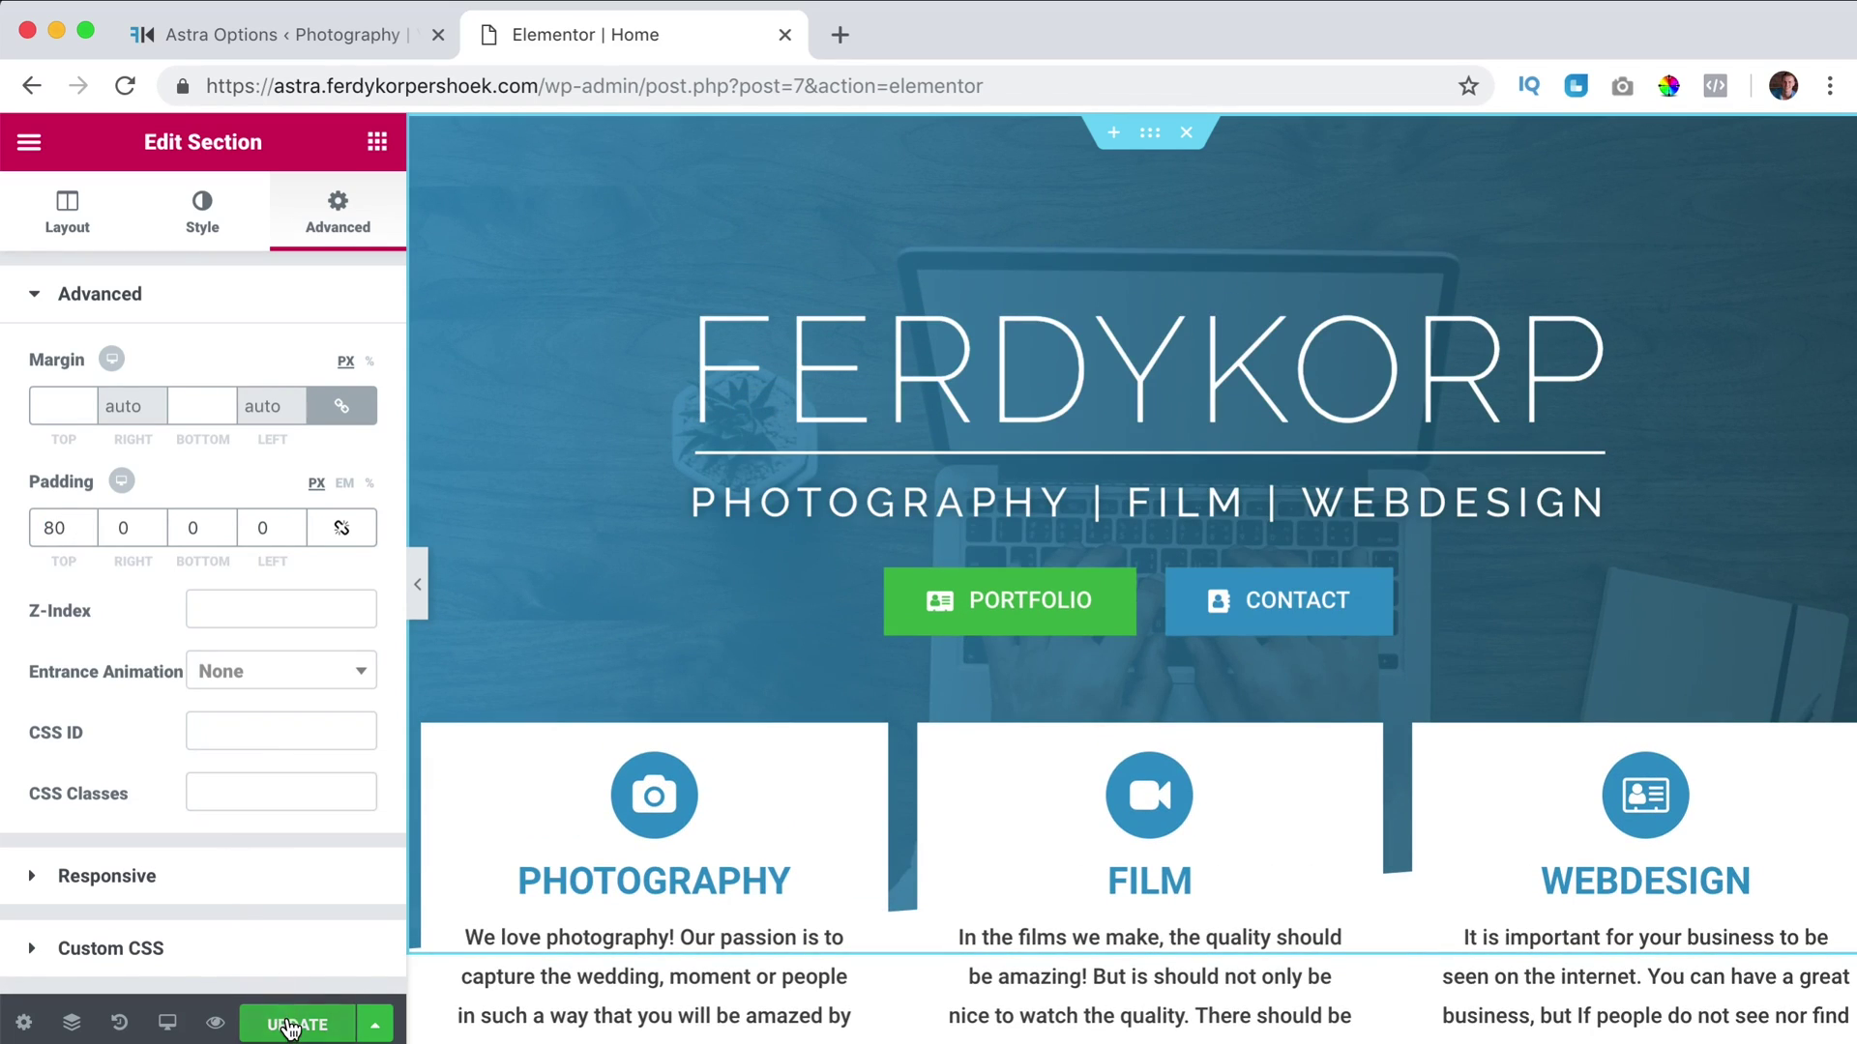
pyautogui.click(215, 1022)
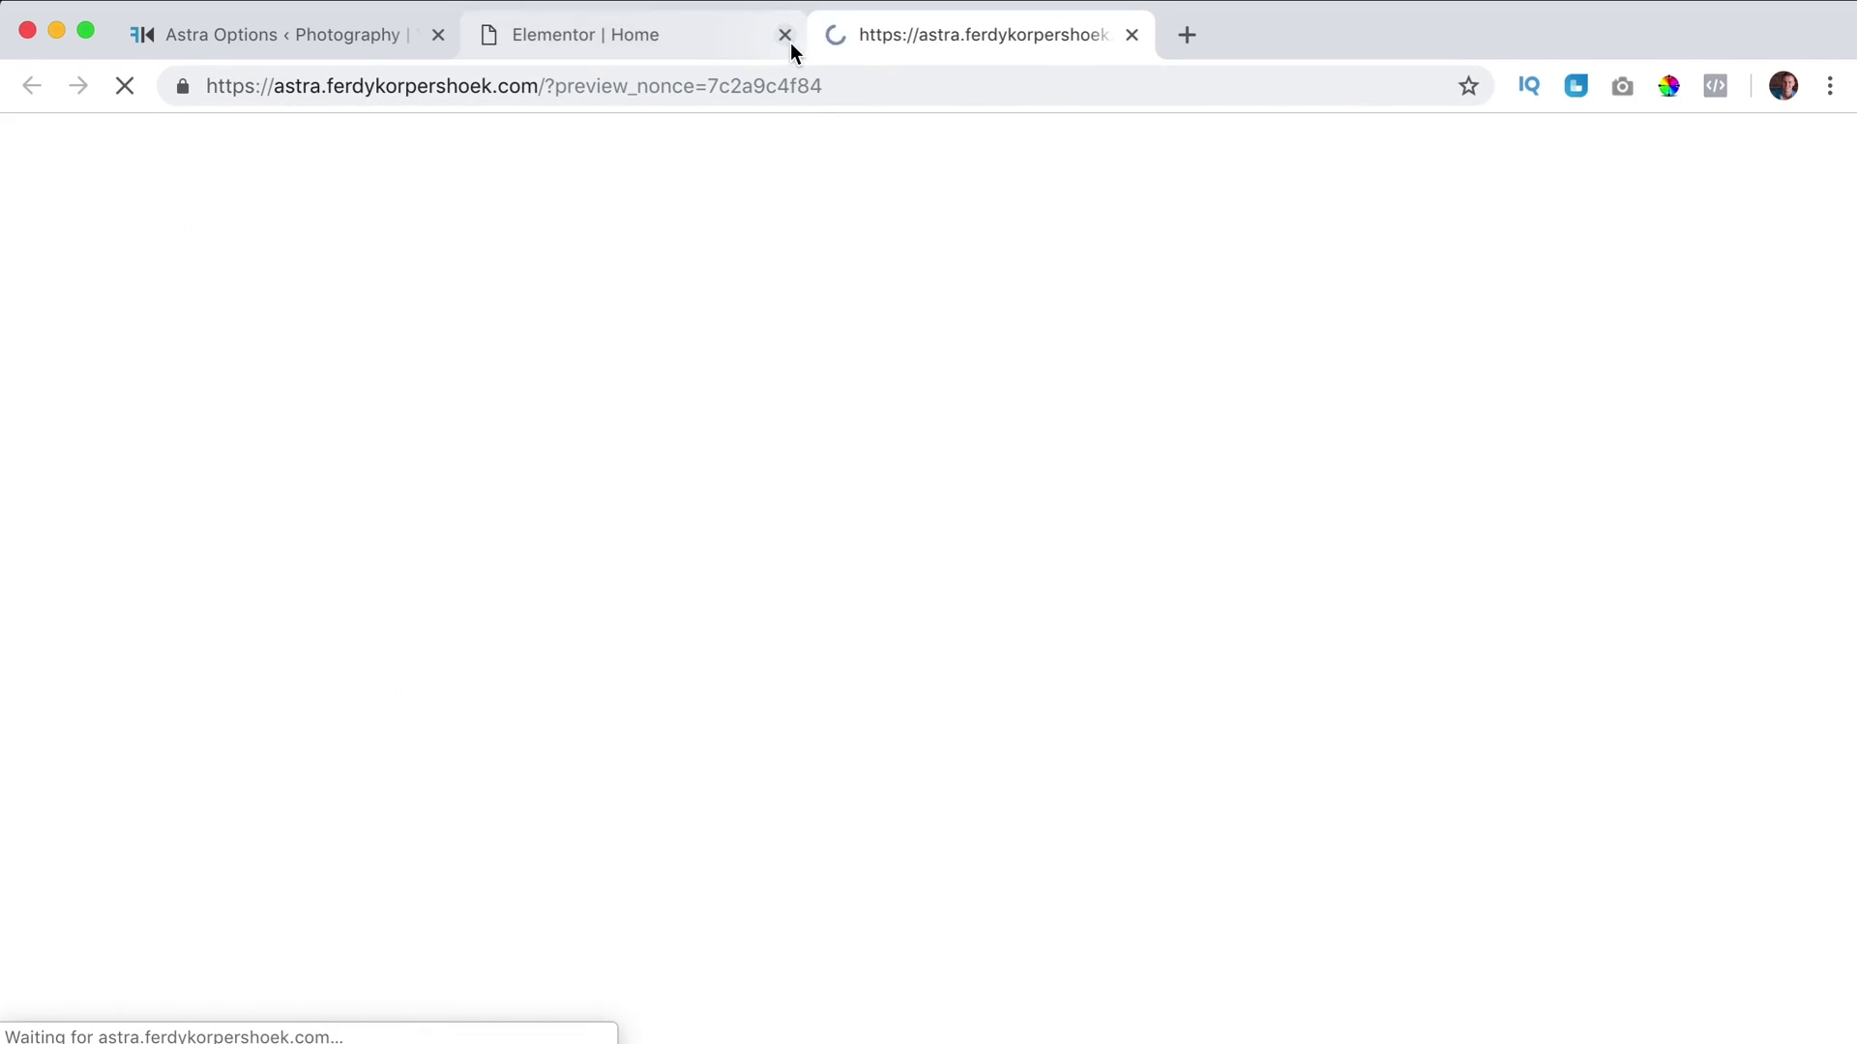
# Reopen the homepage in Elementor, change the hero's top padding to 120 px, and save
pyautogui.click(785, 36)
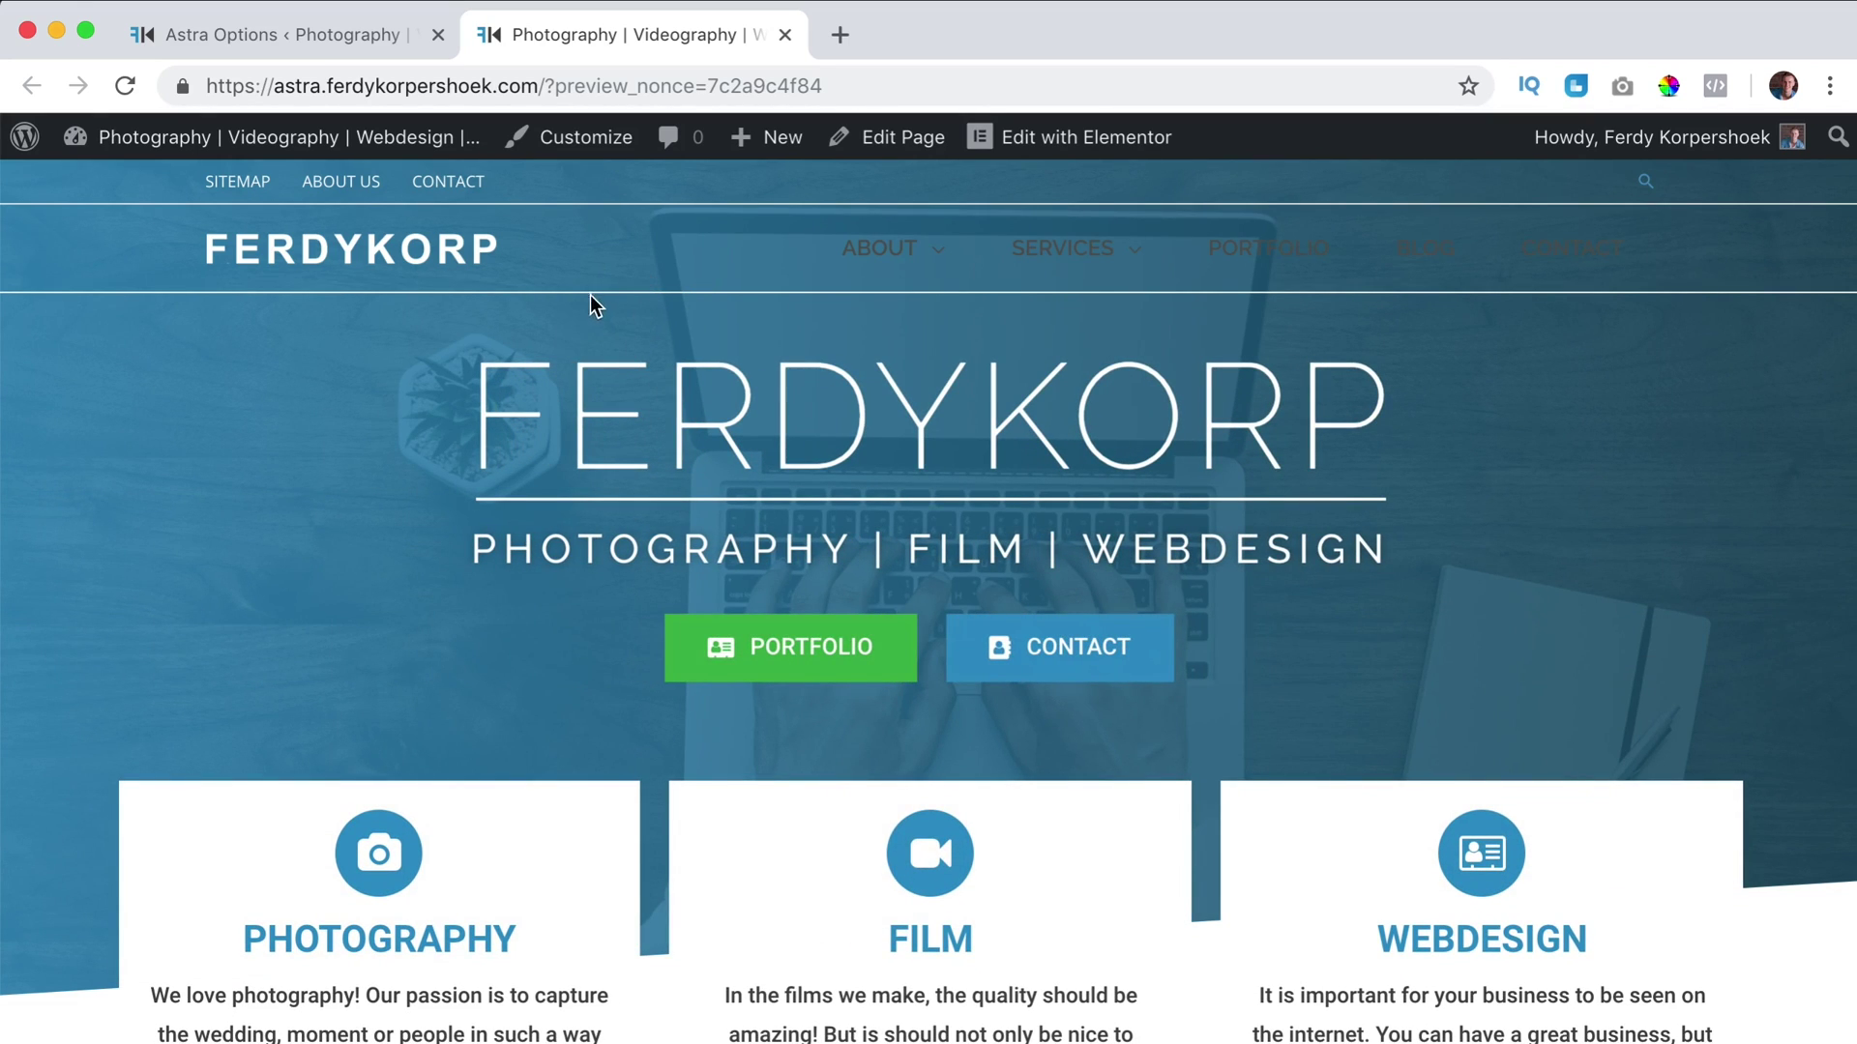
pyautogui.click(1050, 136)
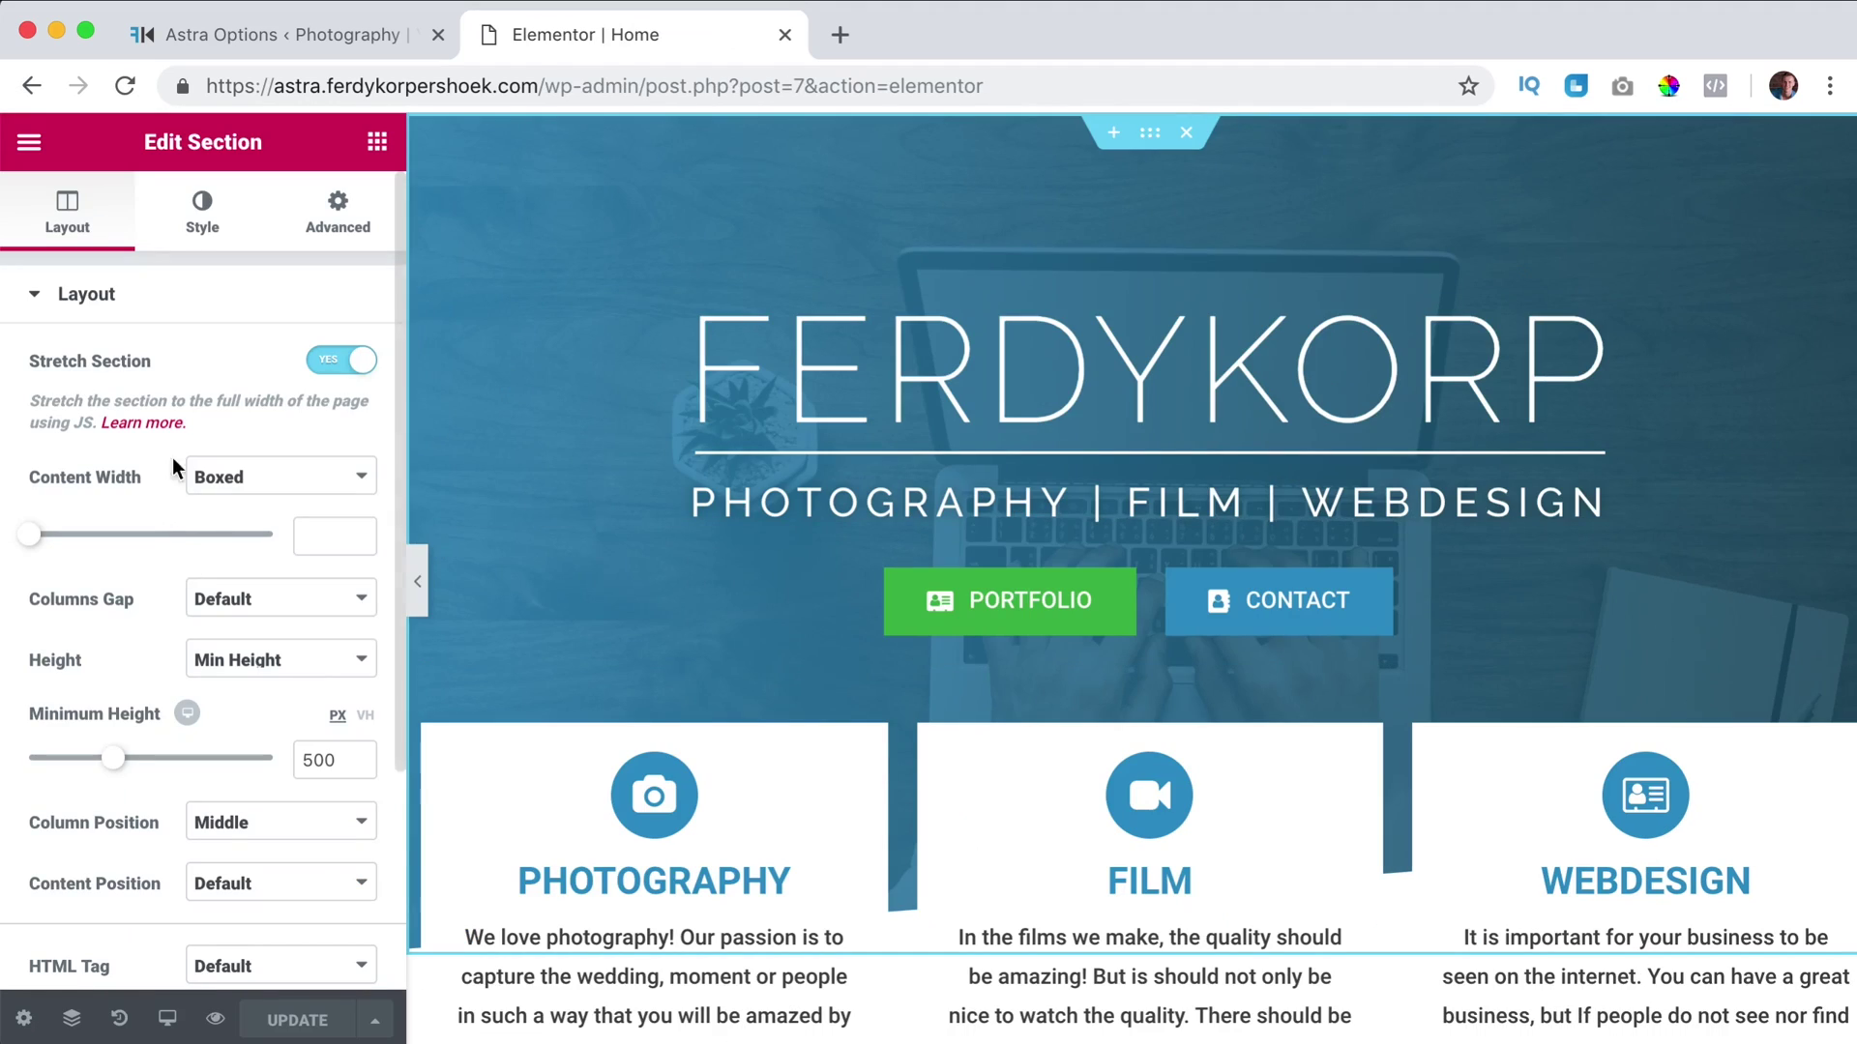
pyautogui.click(310, 234)
pyautogui.write('120')
pyautogui.press('Tab')
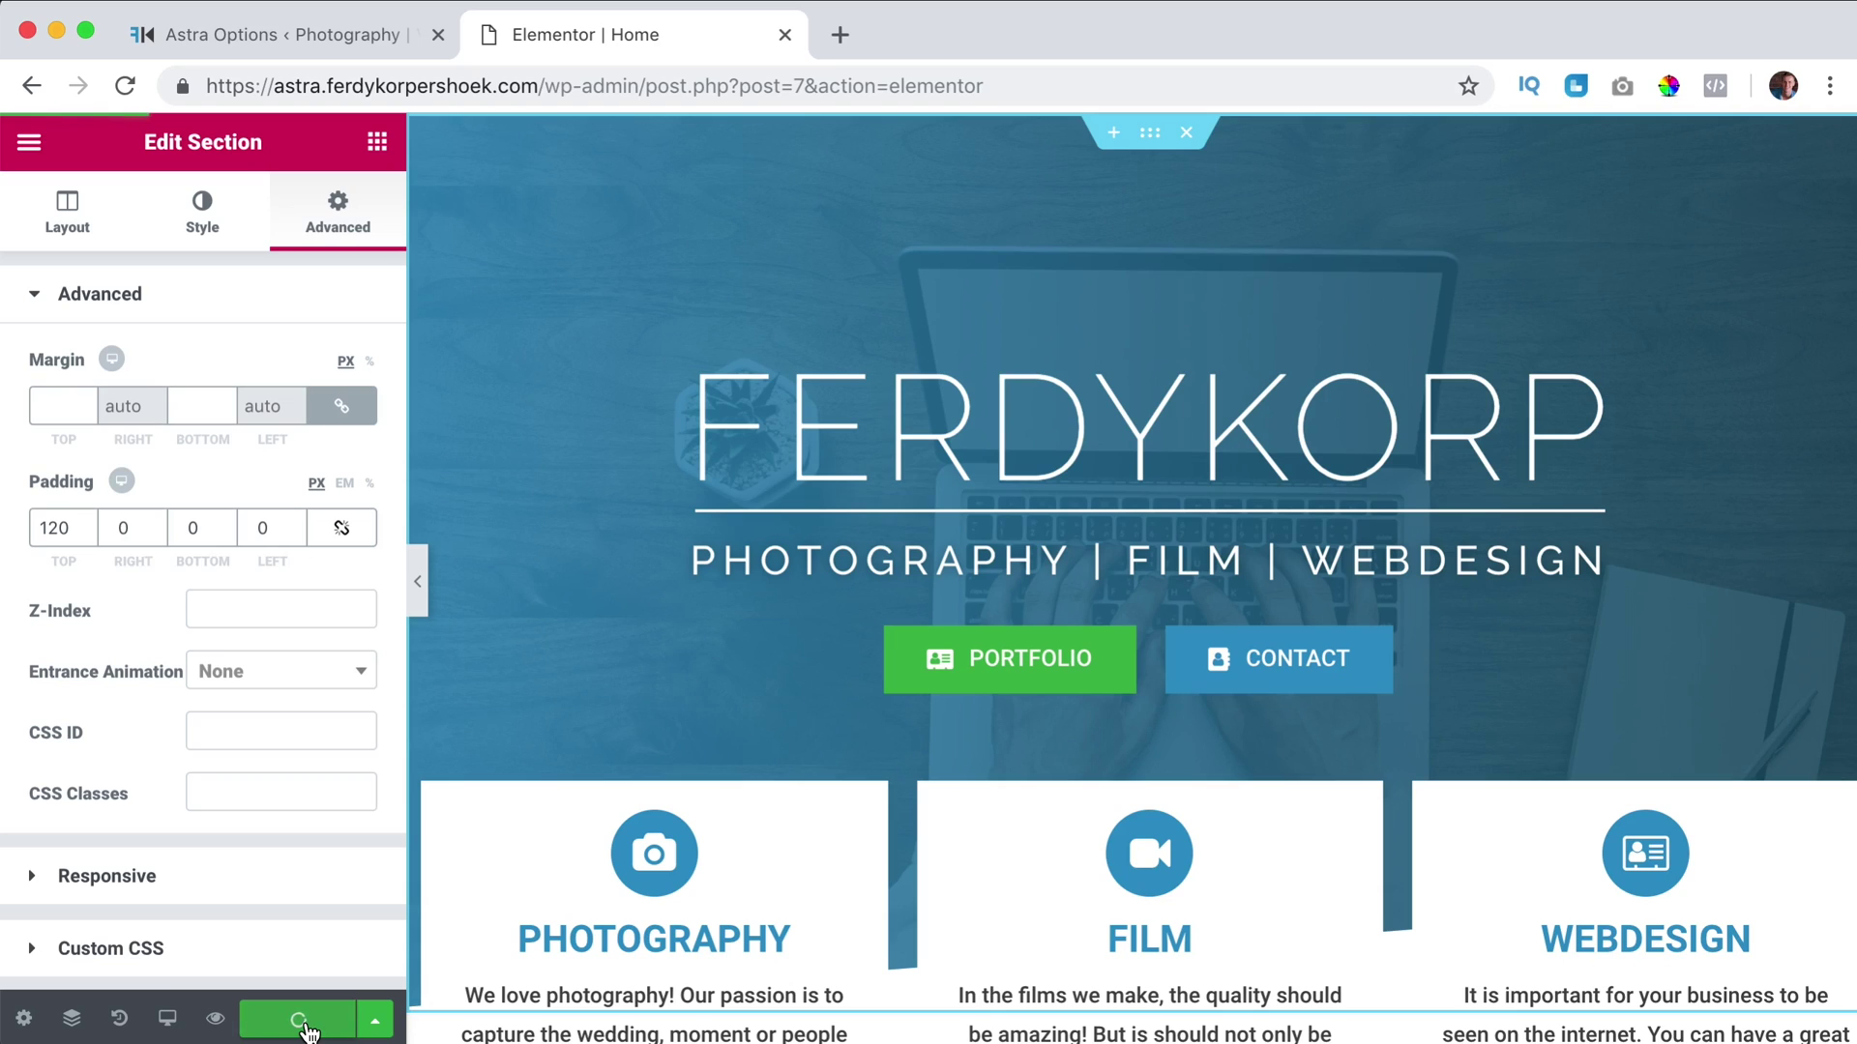
pyautogui.press('super+r')
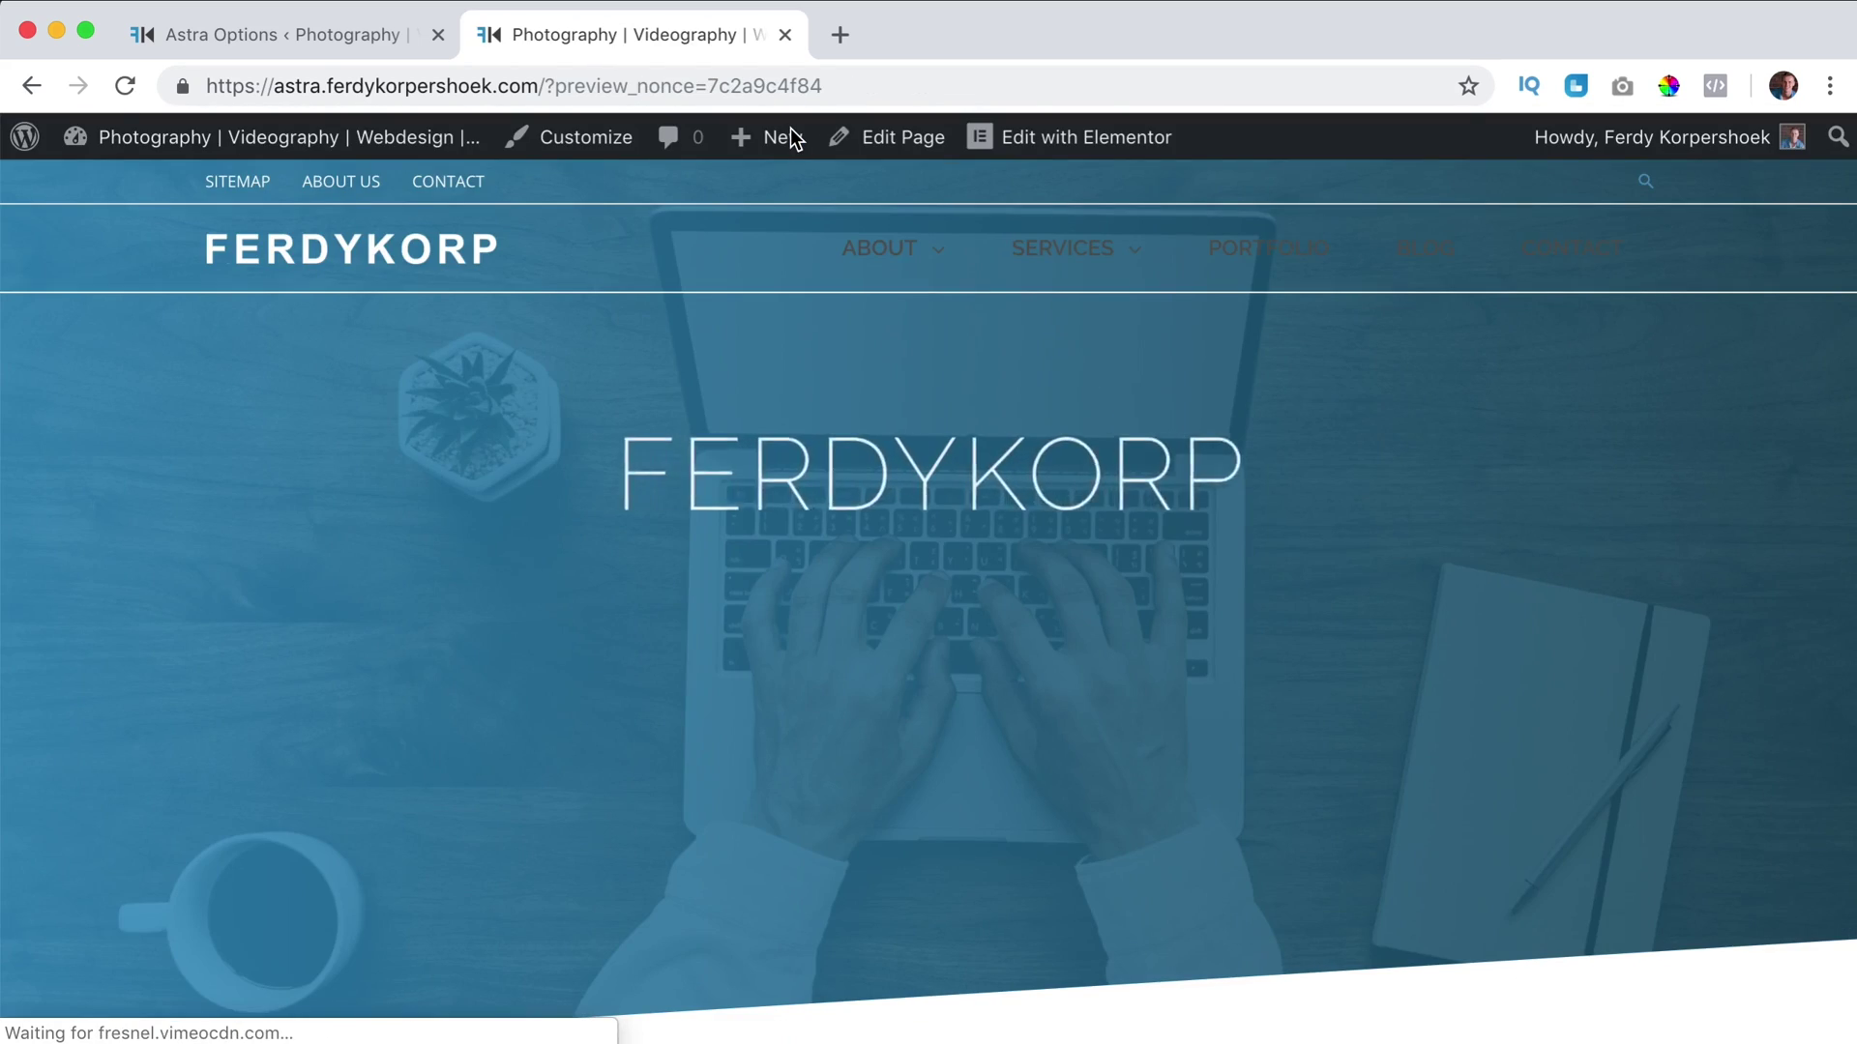
pyautogui.scroll(-10, 832, 281)
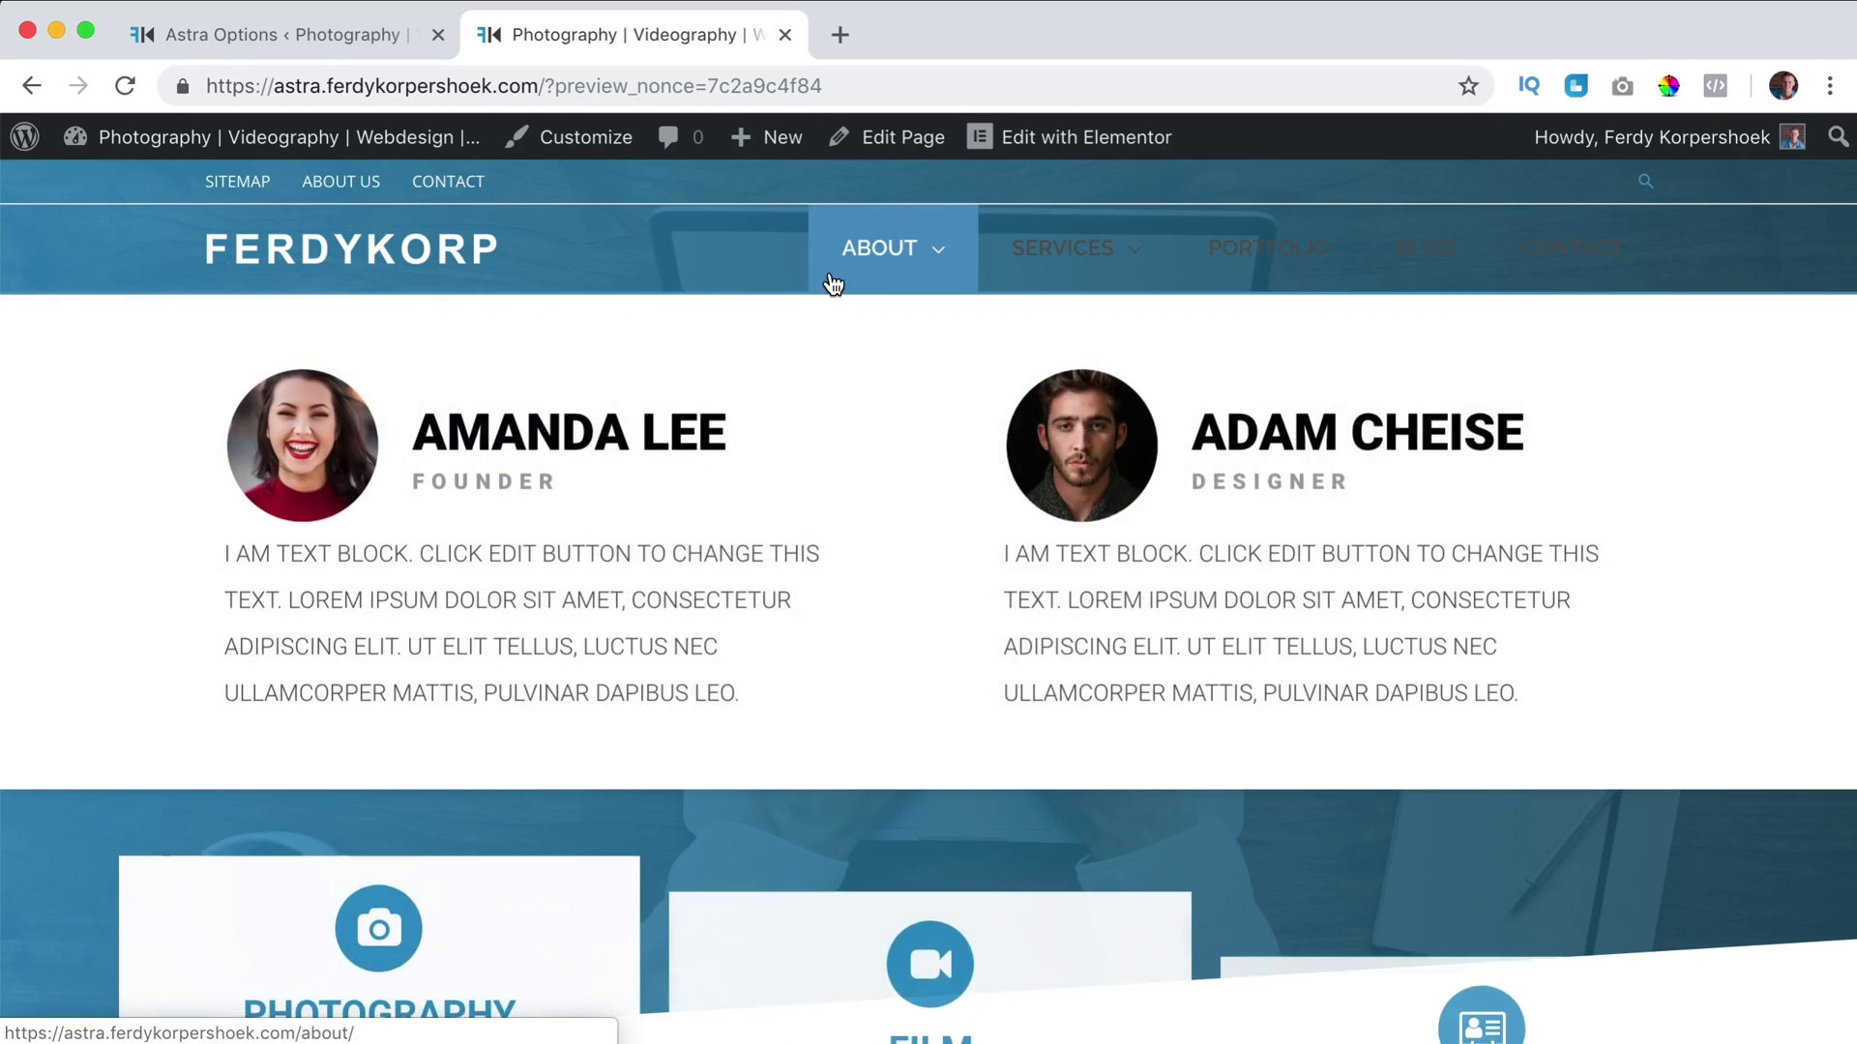
pyautogui.scroll(10, 833, 281)
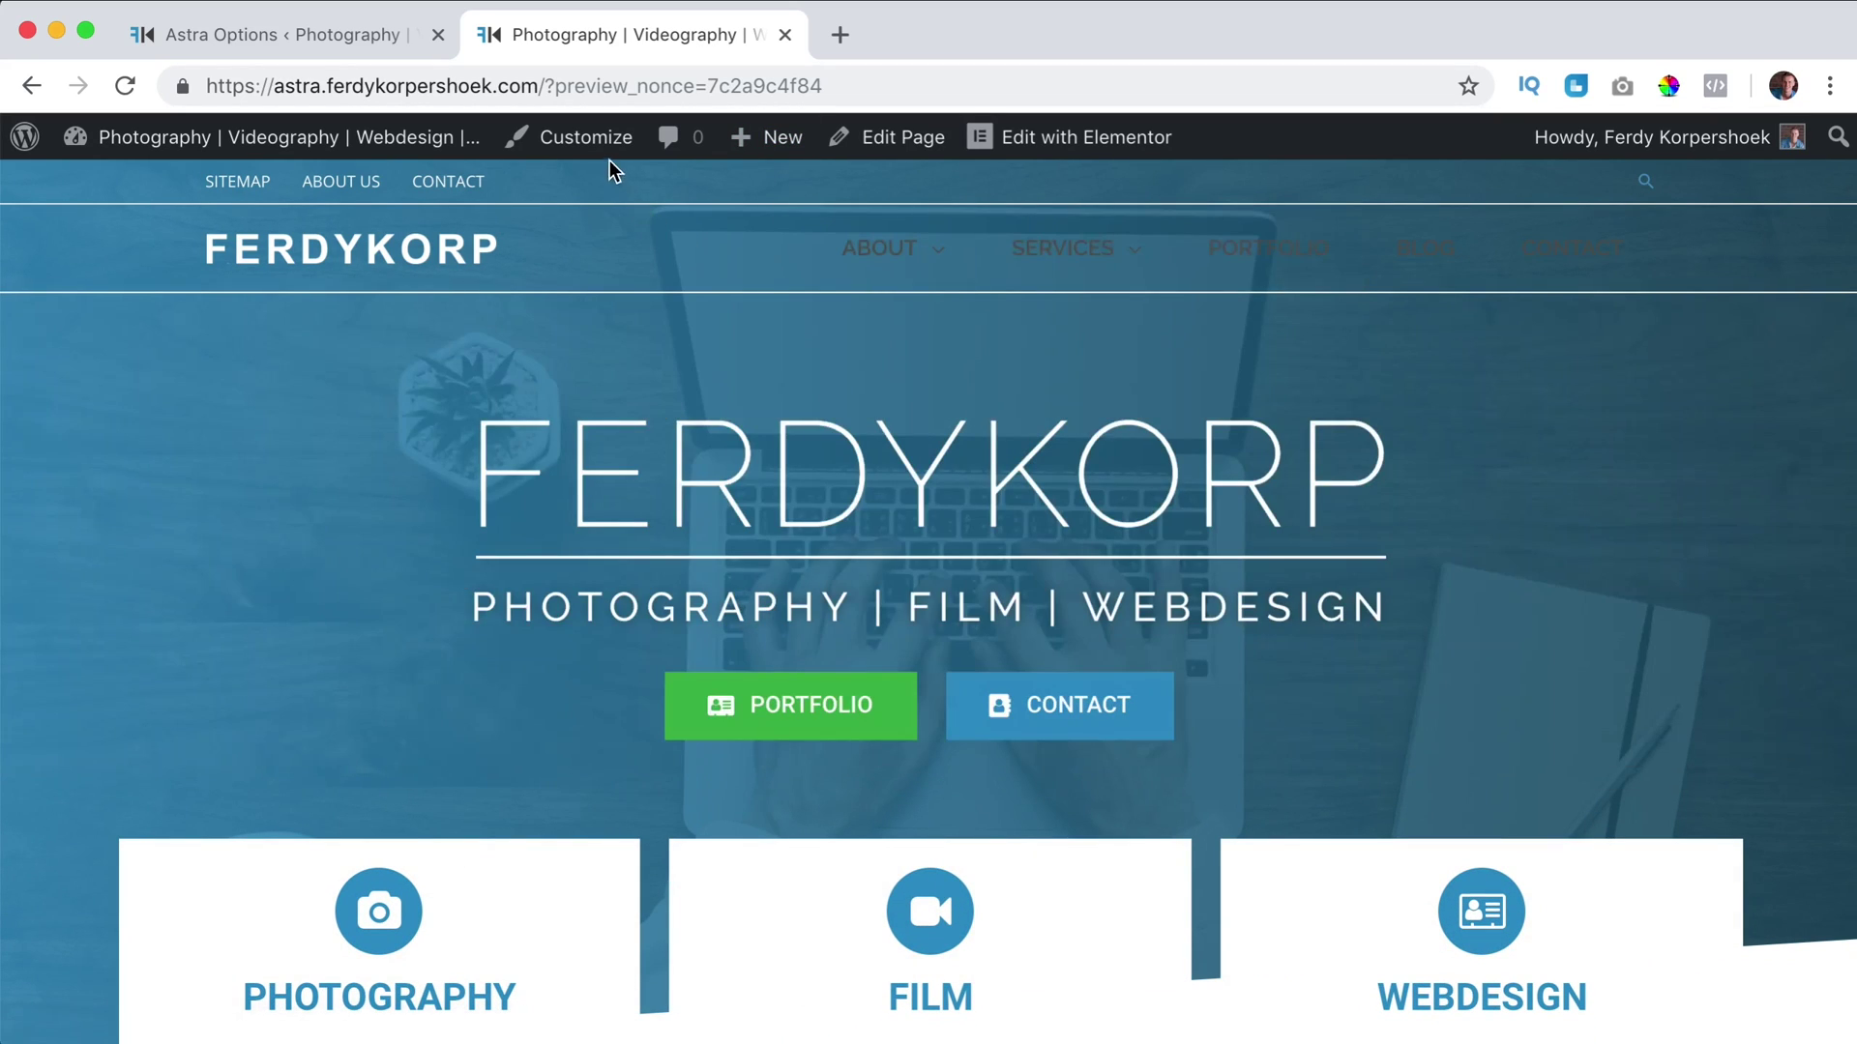
# Open the Customizer's Colors & Background > Header > Transparent Header settings
pyautogui.click(590, 143)
pyautogui.click(438, 36)
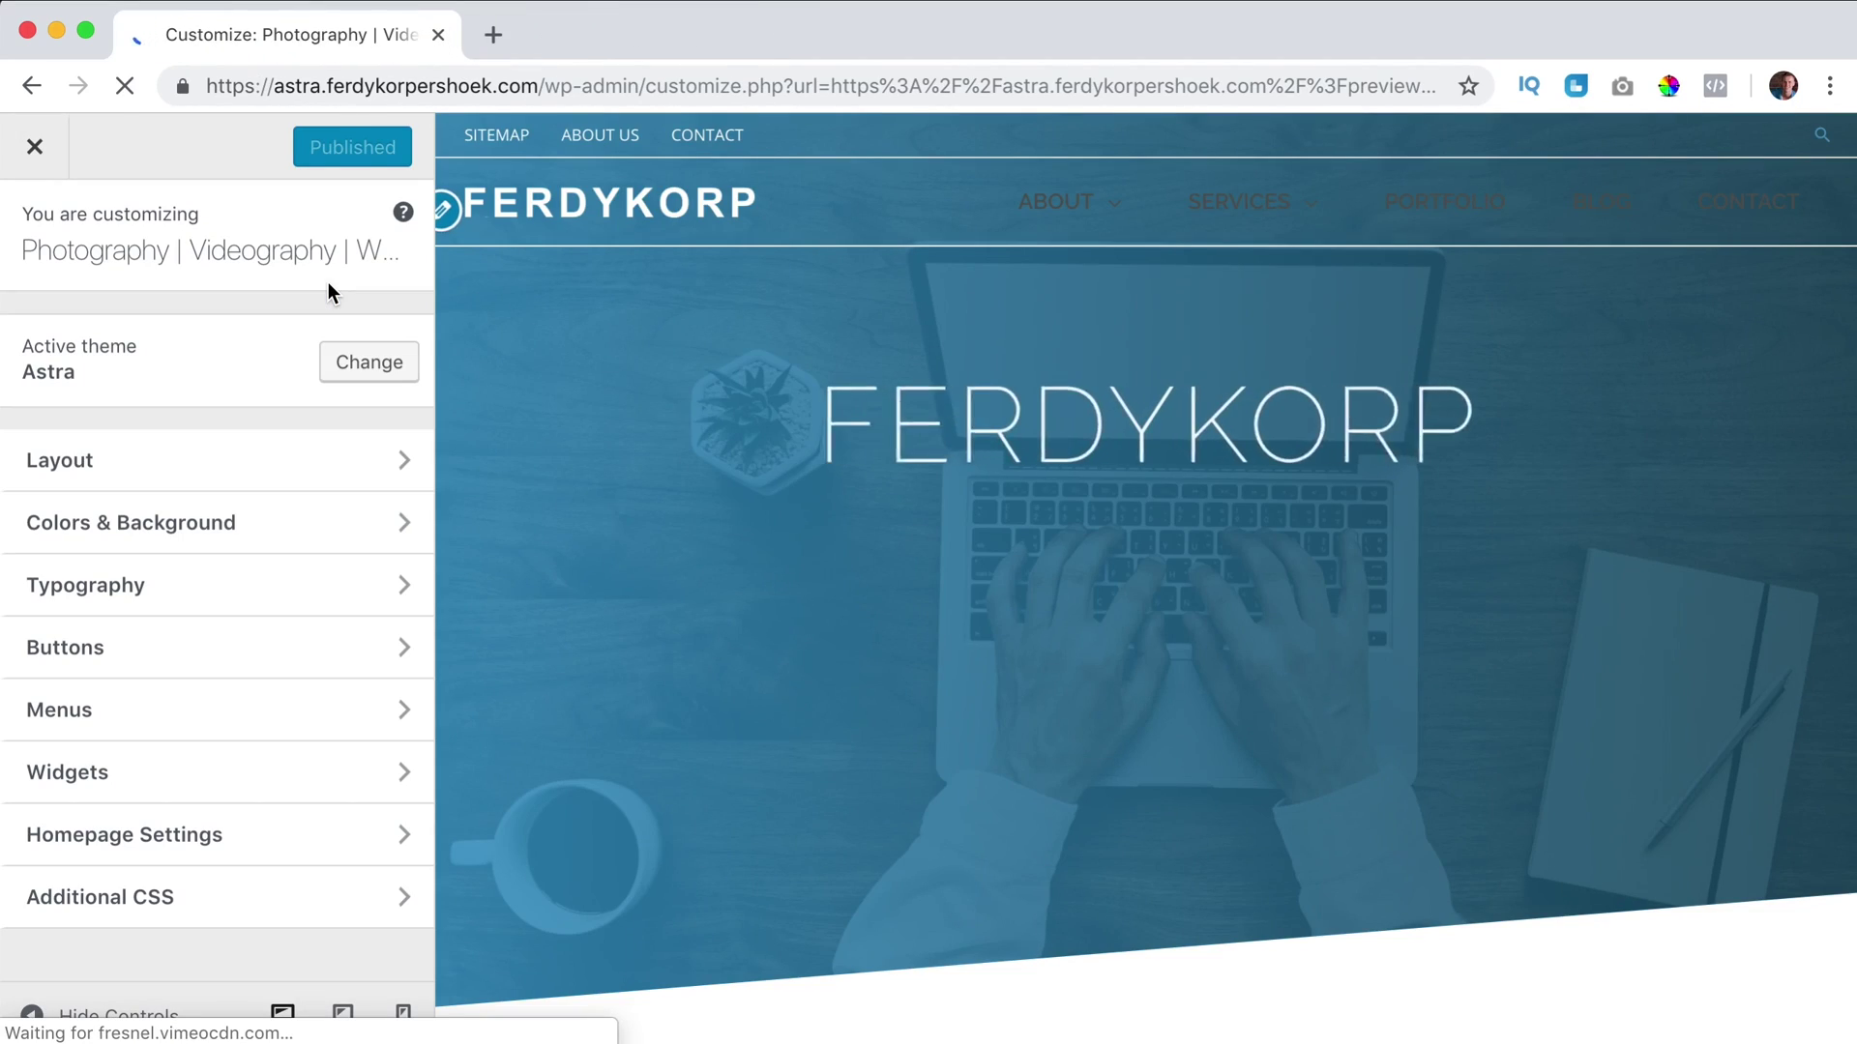
pyautogui.click(203, 522)
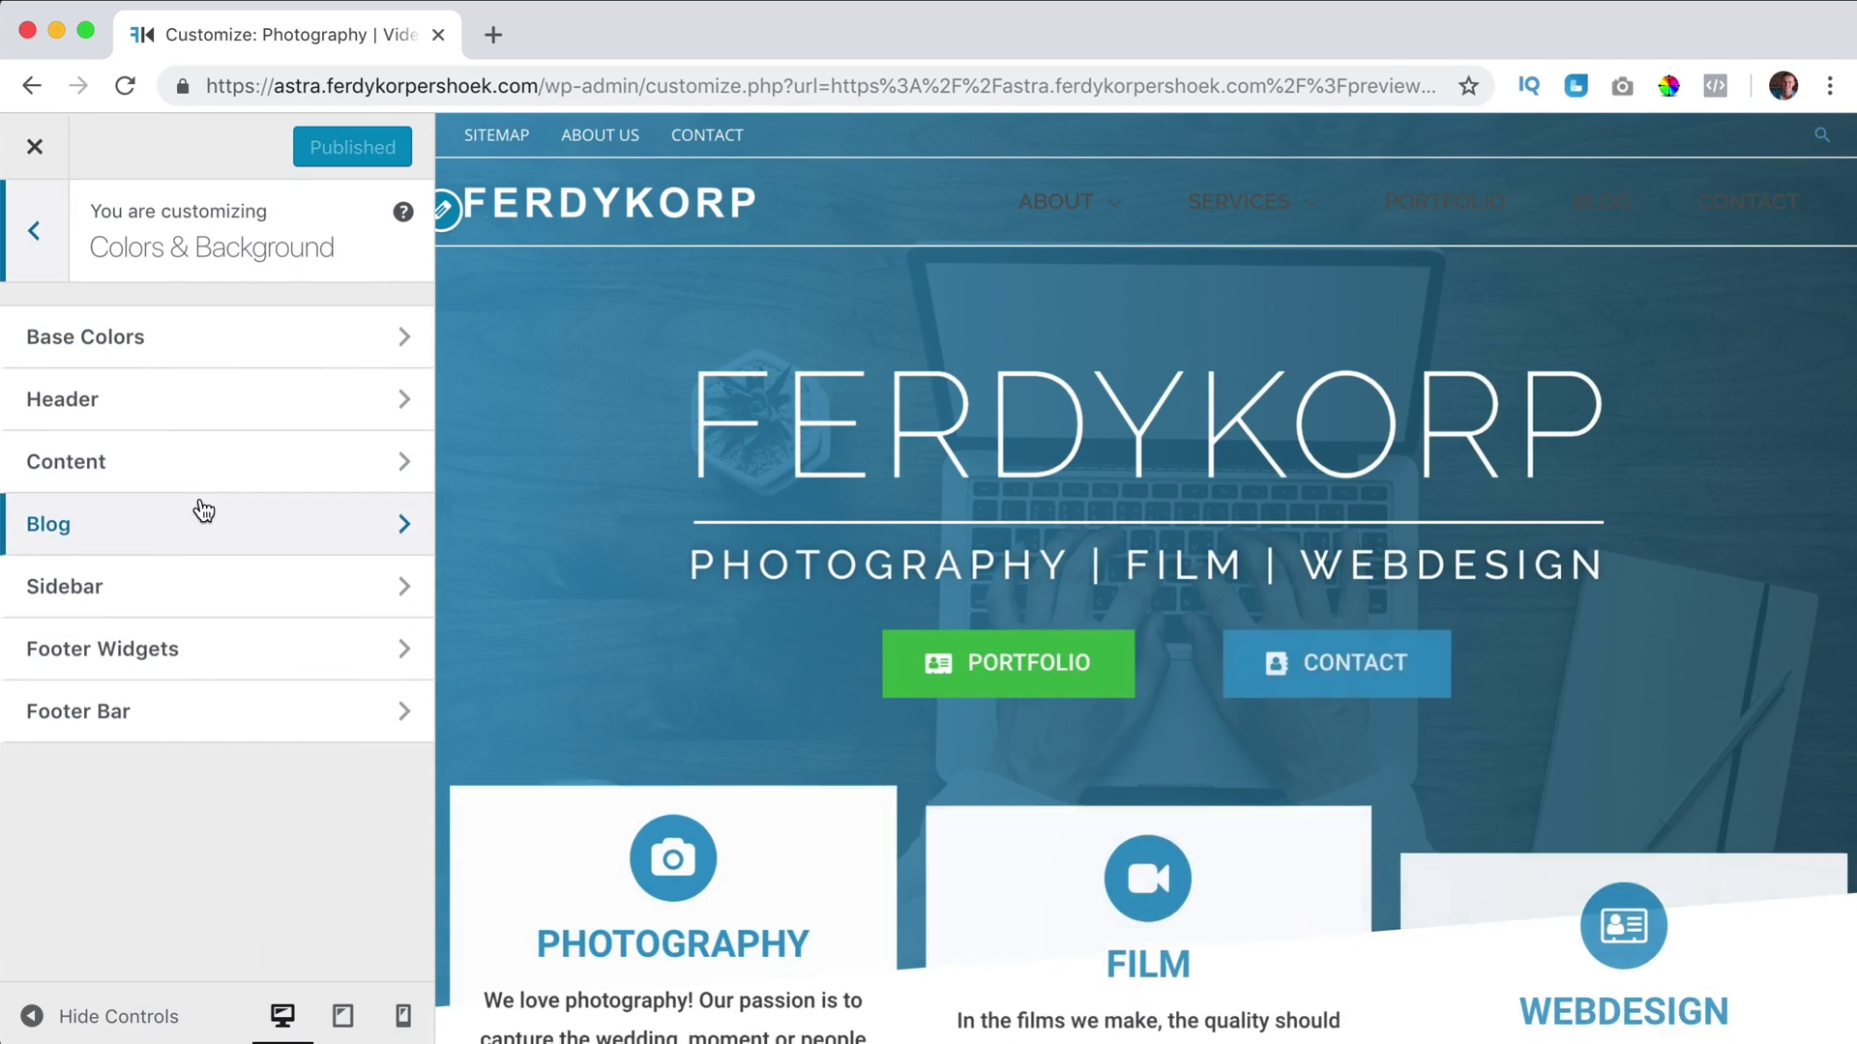
pyautogui.click(174, 407)
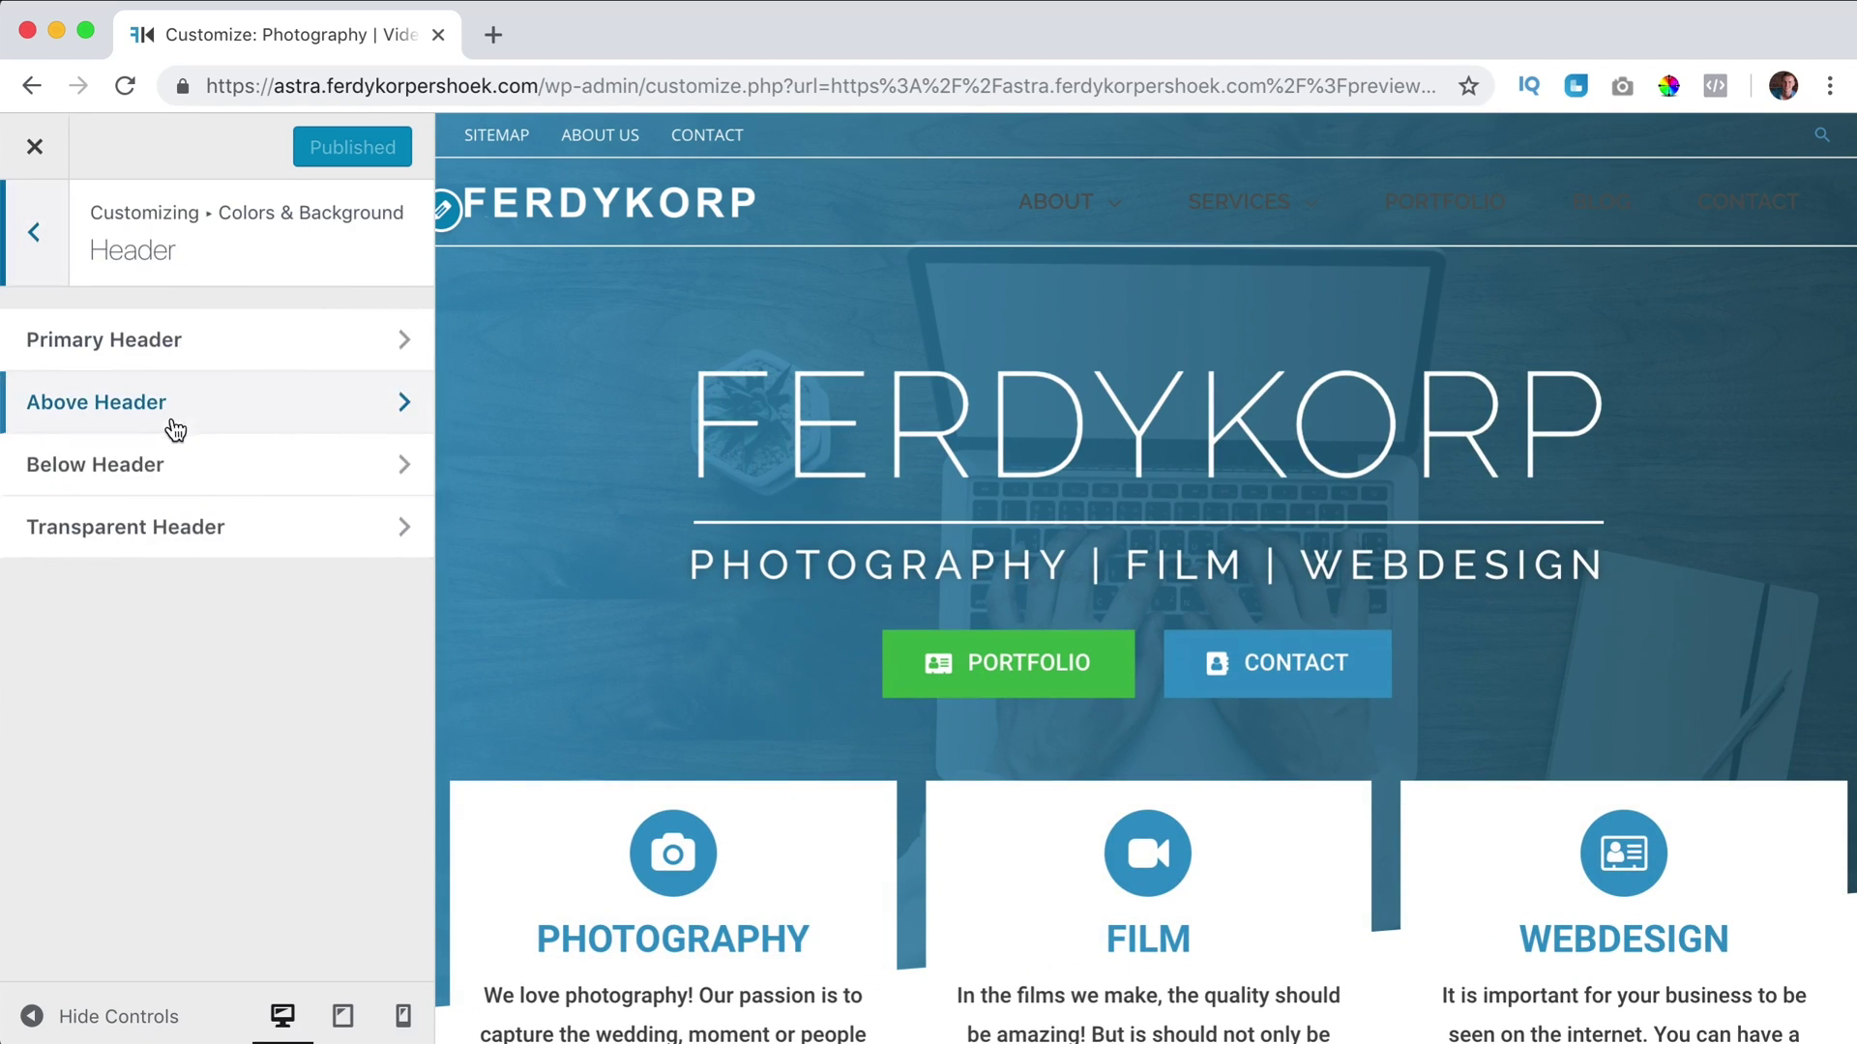
pyautogui.click(154, 530)
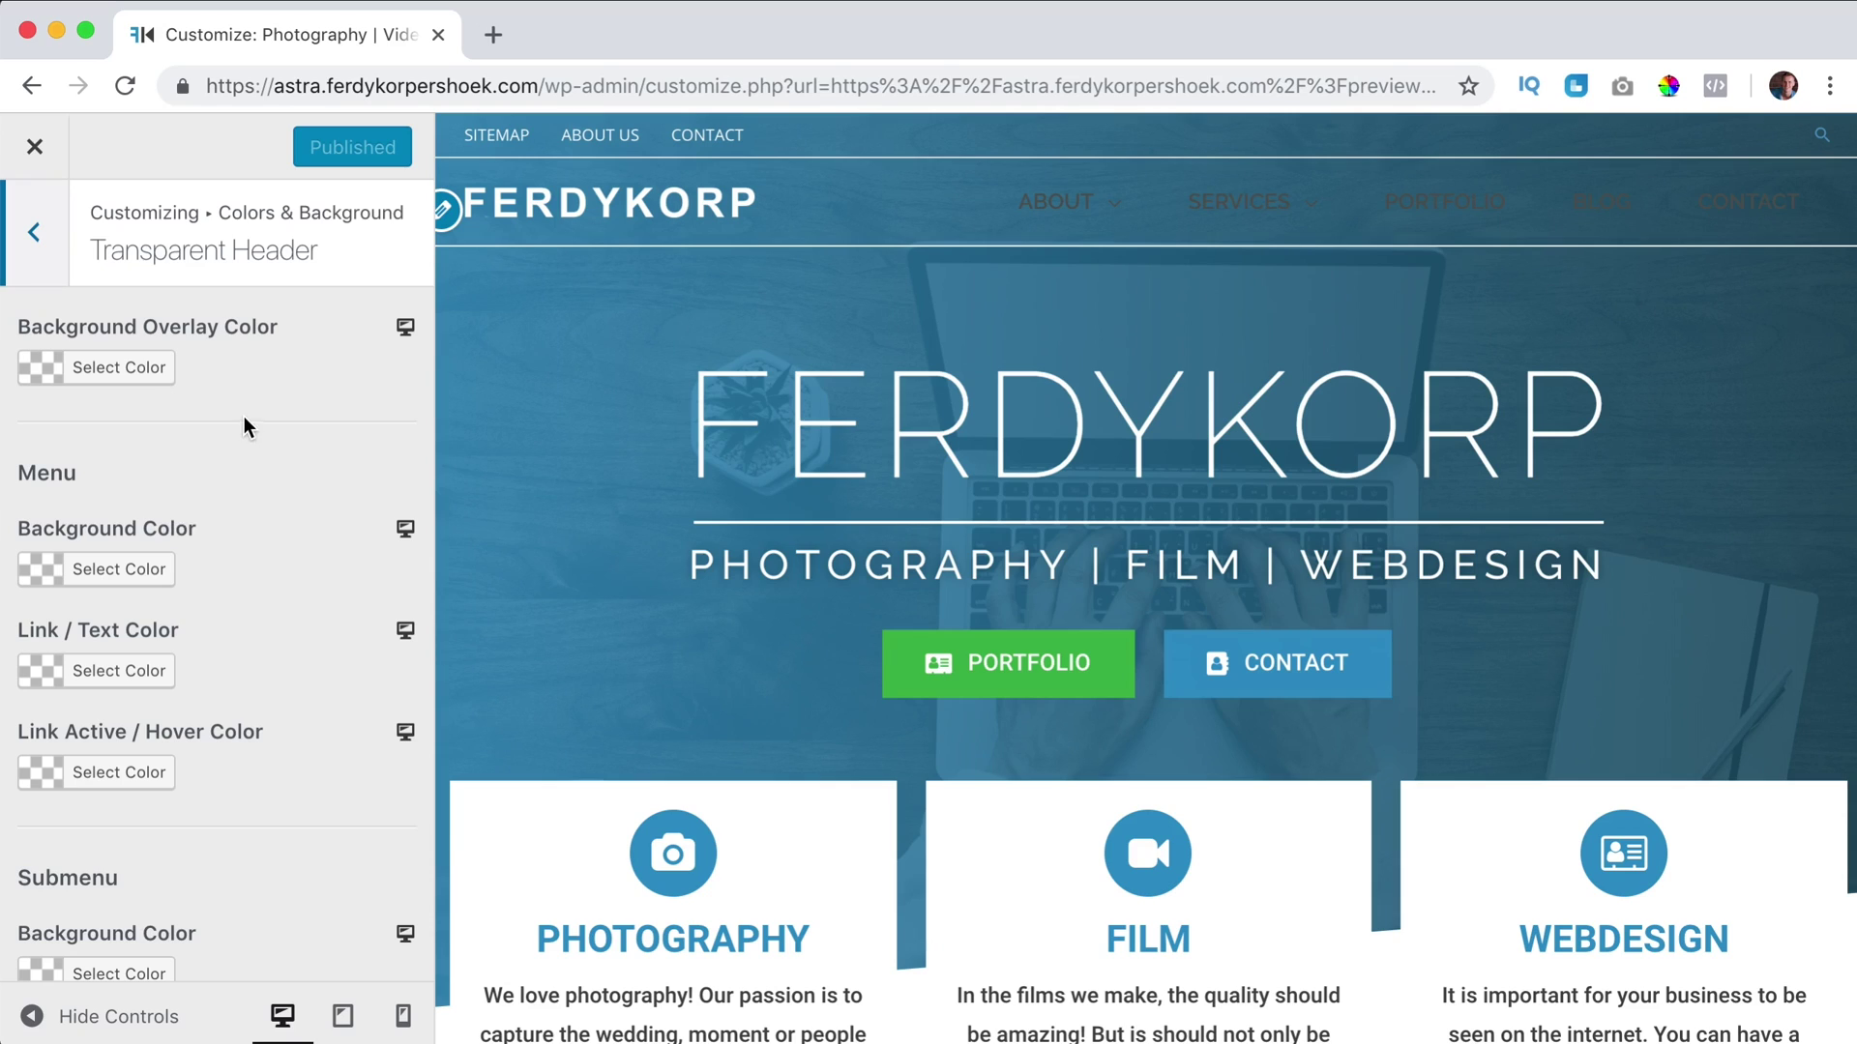
# Try a semi-transparent black background overlay colour, then clear it
pyautogui.click(49, 386)
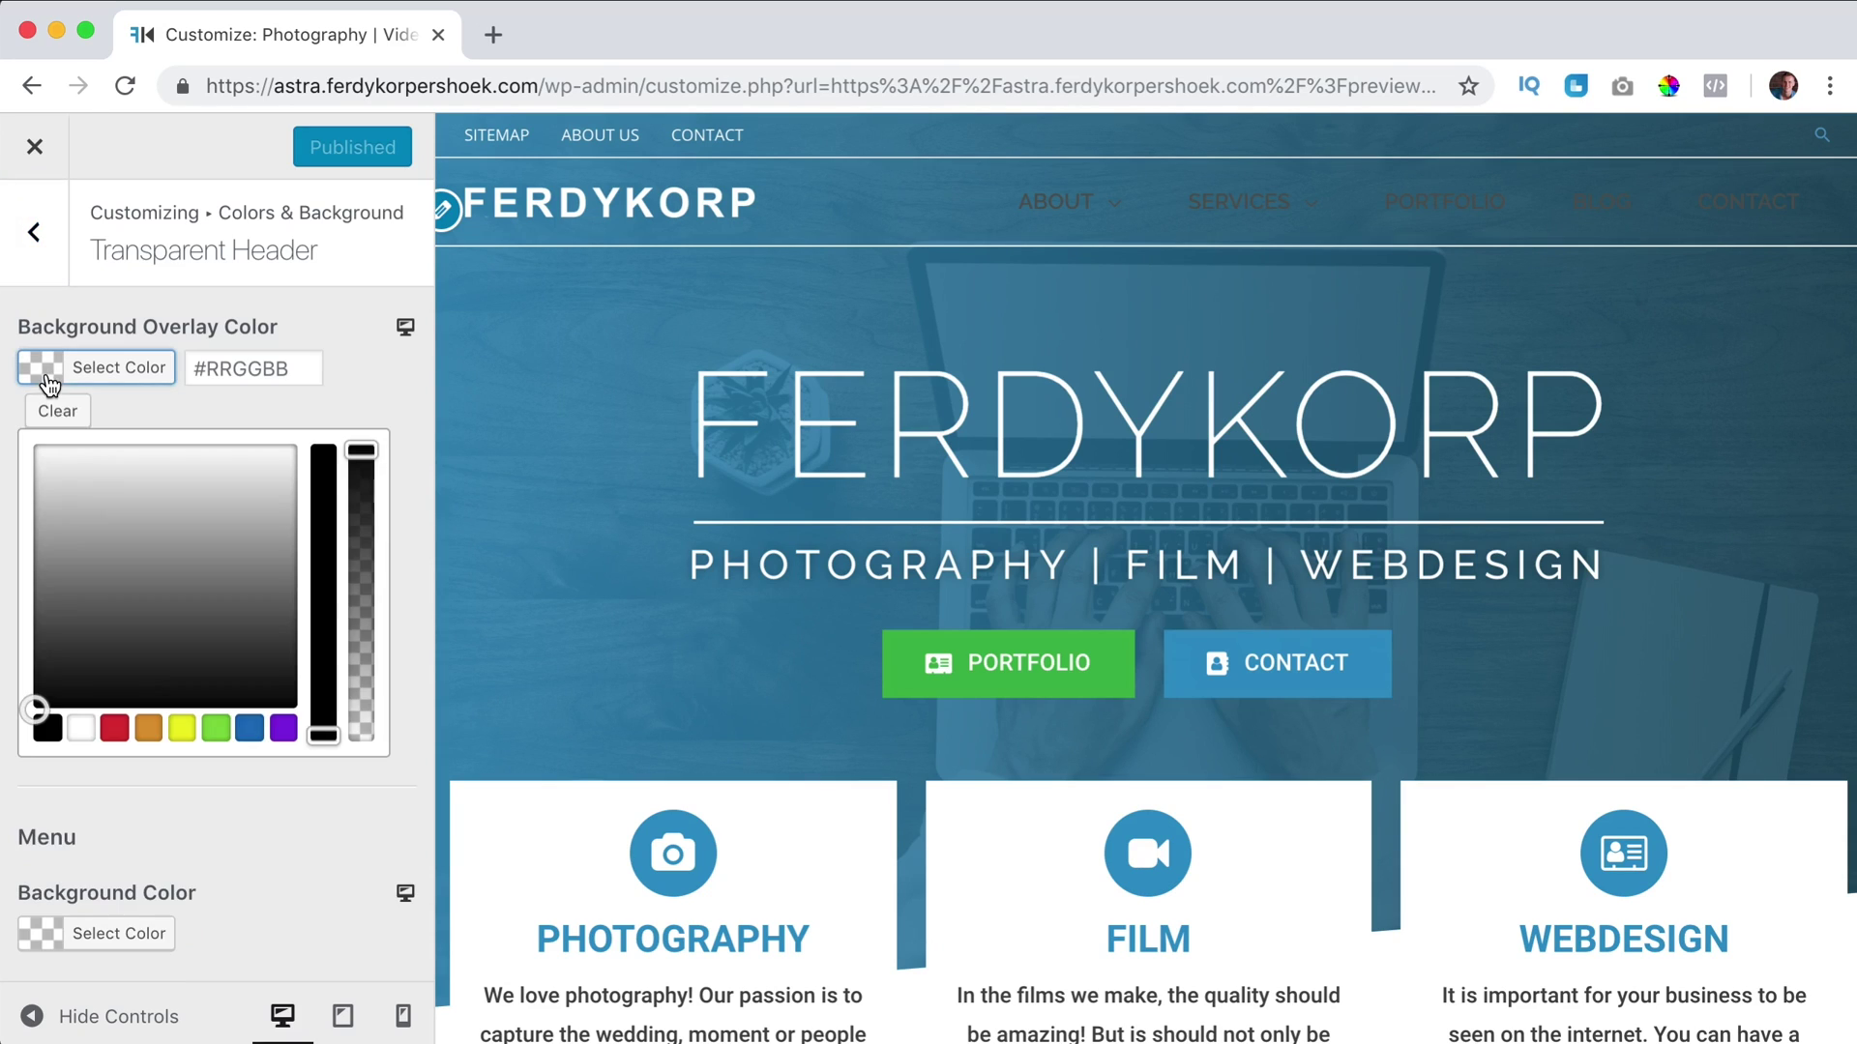
pyautogui.click(47, 734)
pyautogui.moveTo(363, 454); pyautogui.dragTo(364, 669)
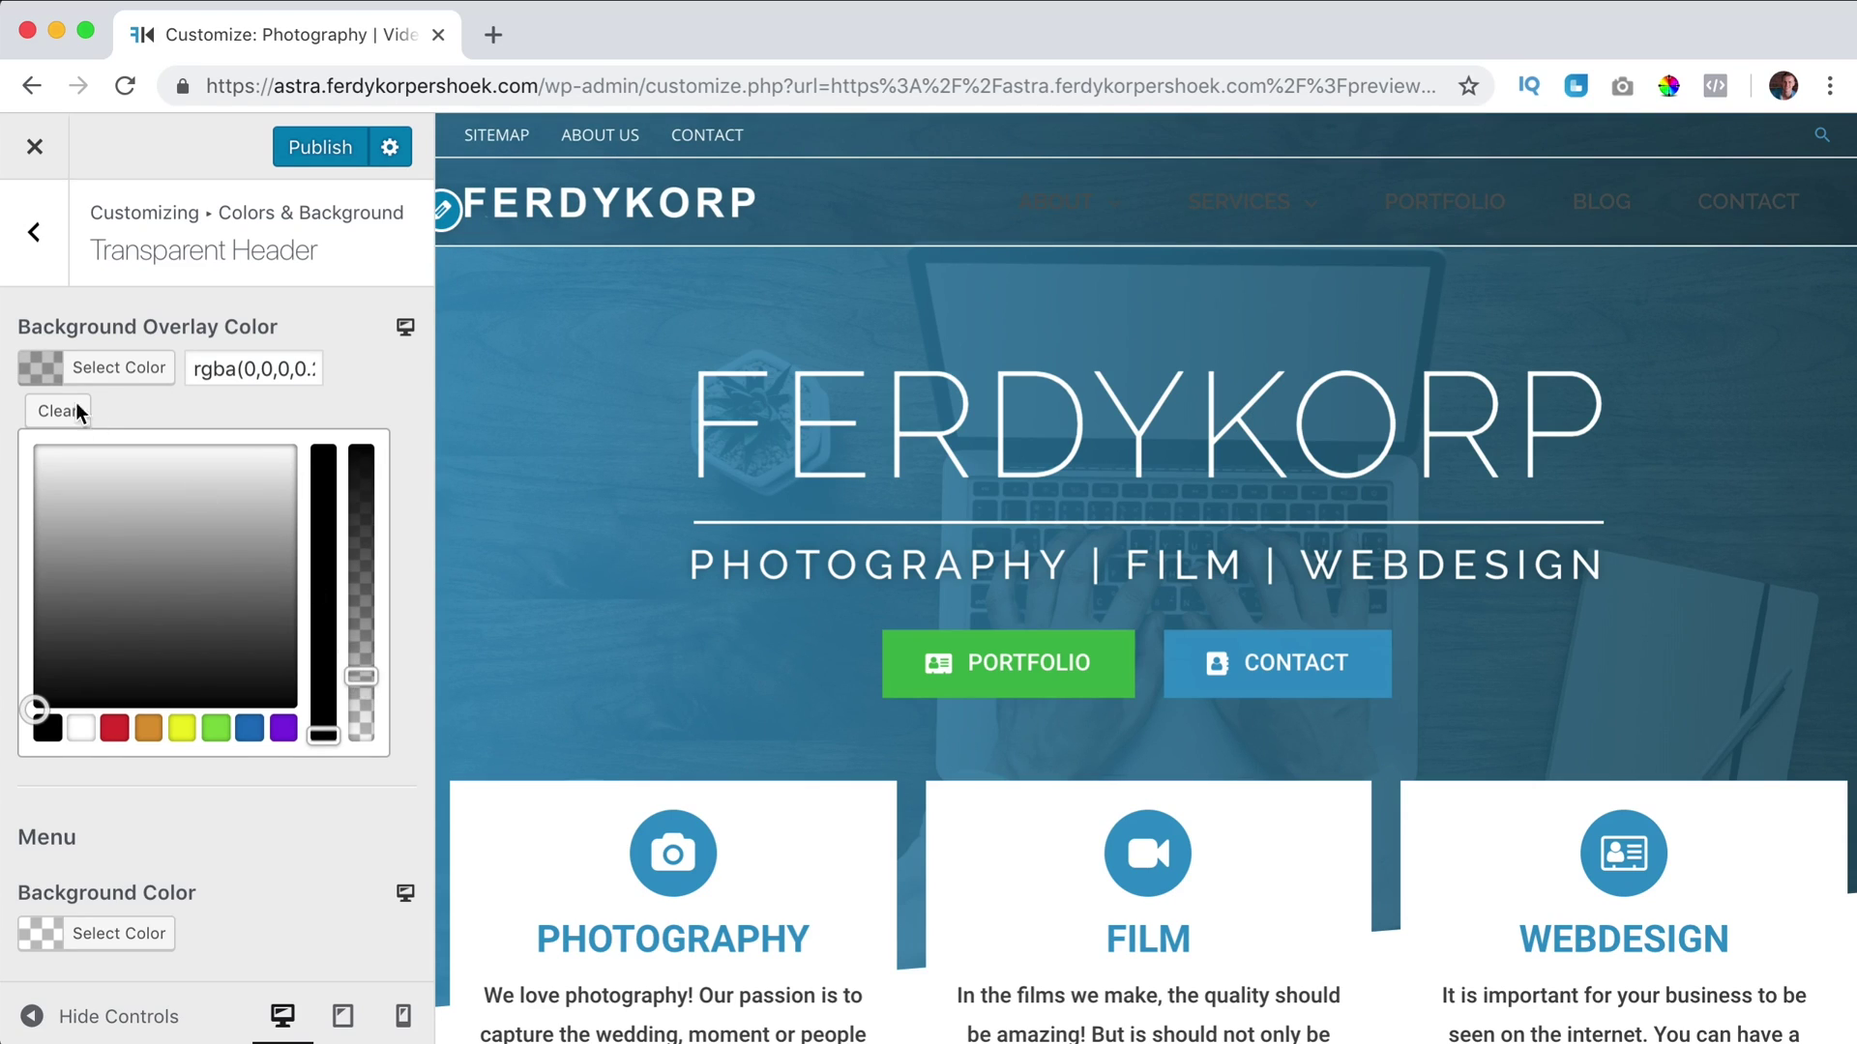
pyautogui.click(41, 385)
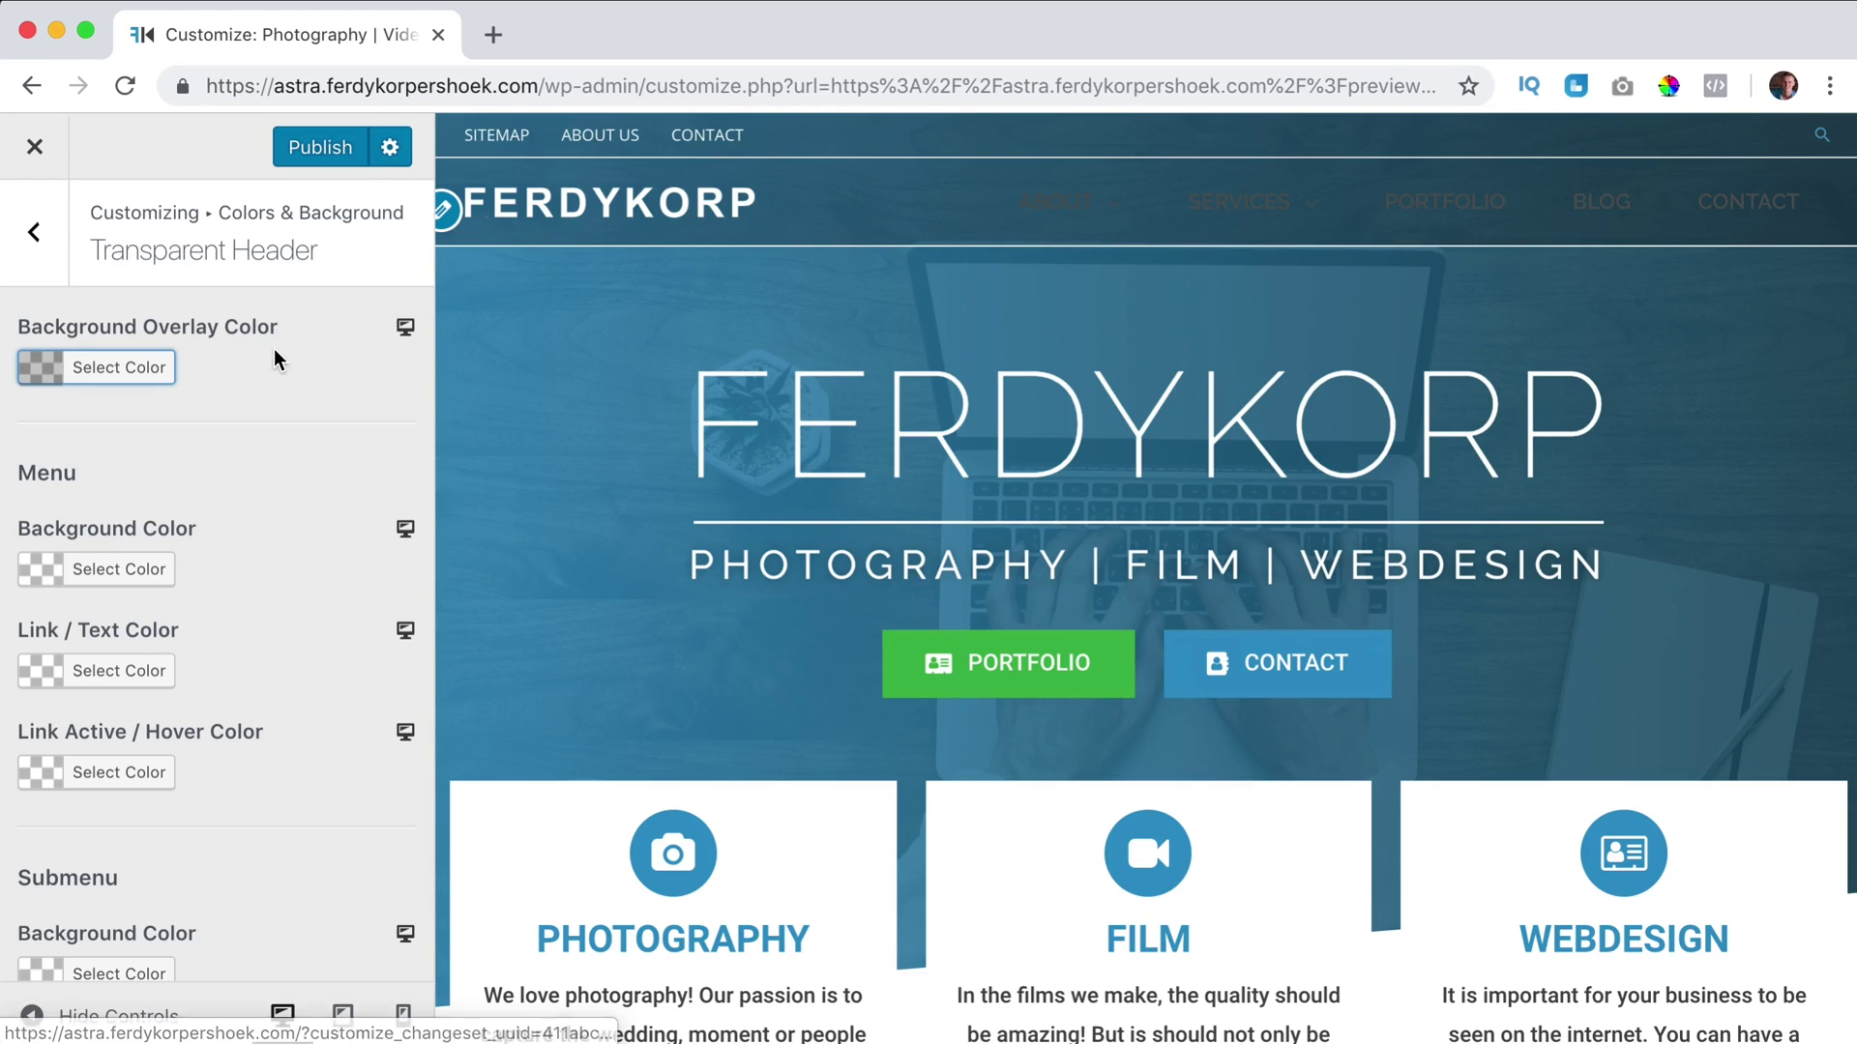
# Set the transparent header's menu Link / Text Color to white and check it in the preview
pyautogui.scroll(-3, 247, 421)
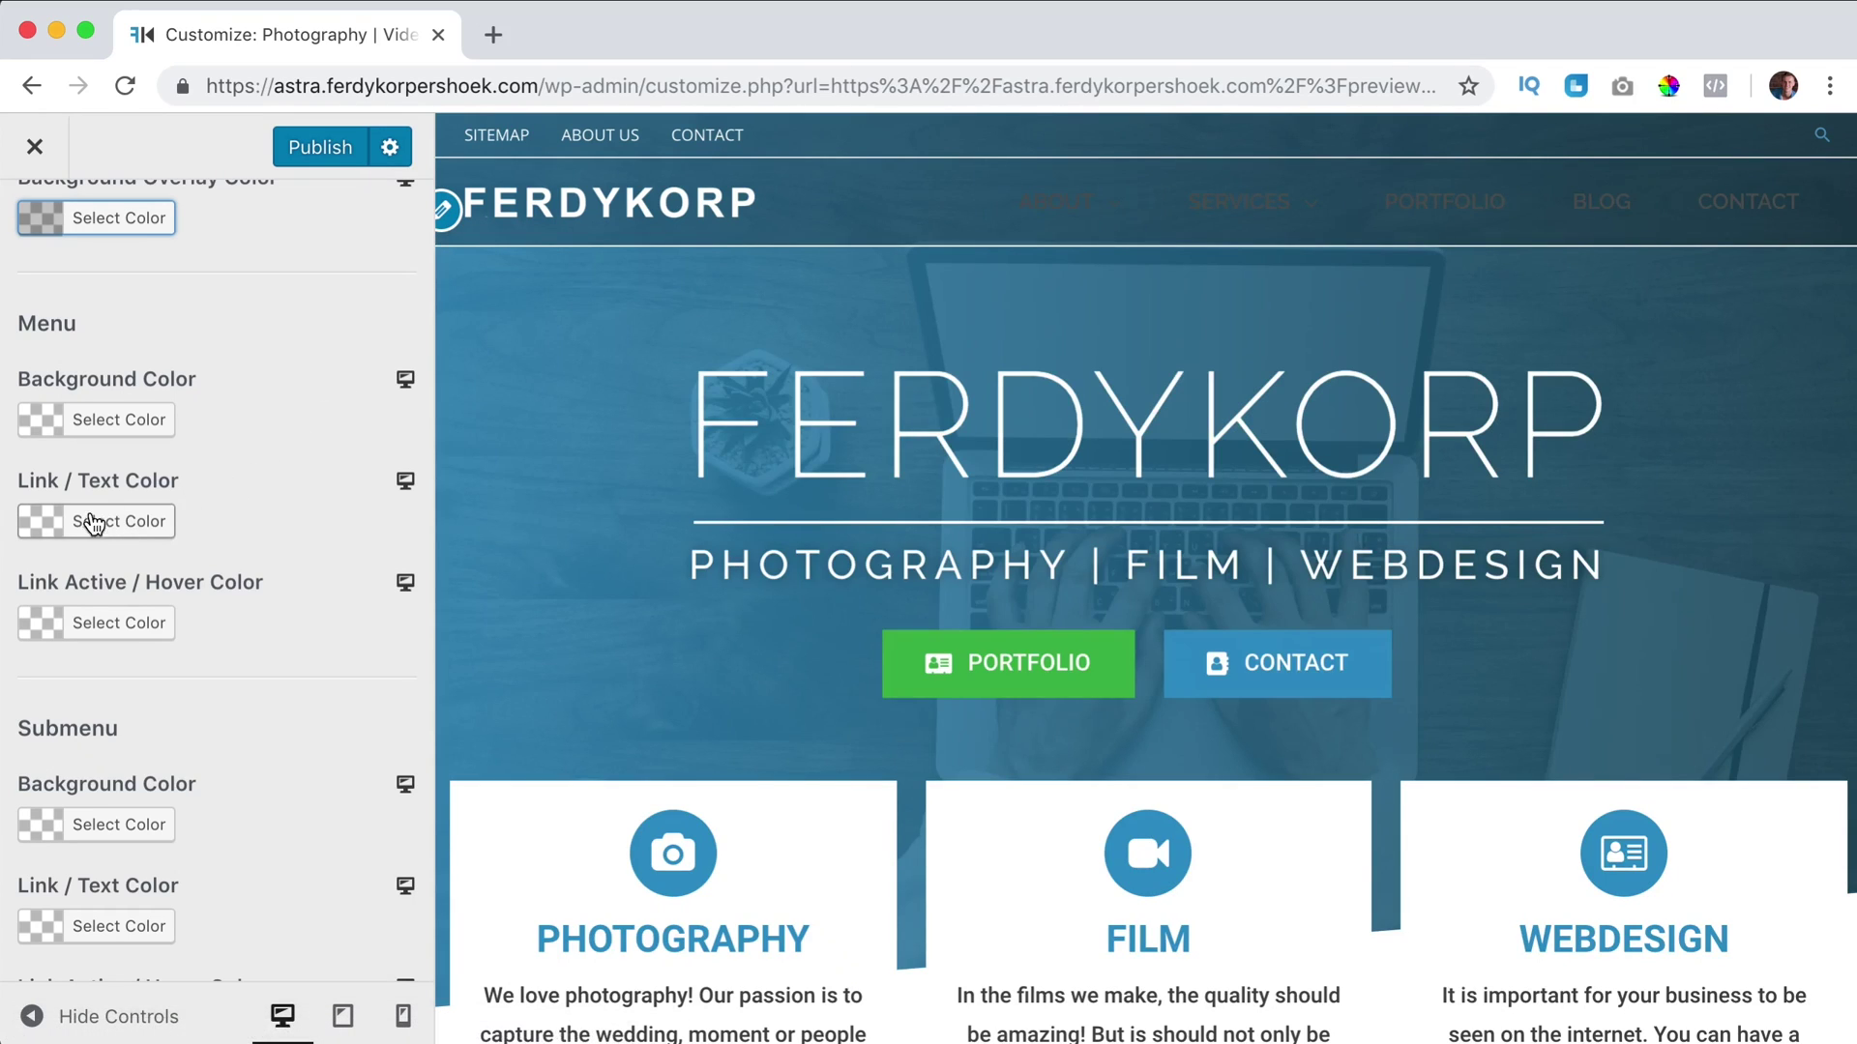
pyautogui.click(40, 530)
pyautogui.scroll(-2, 132, 653)
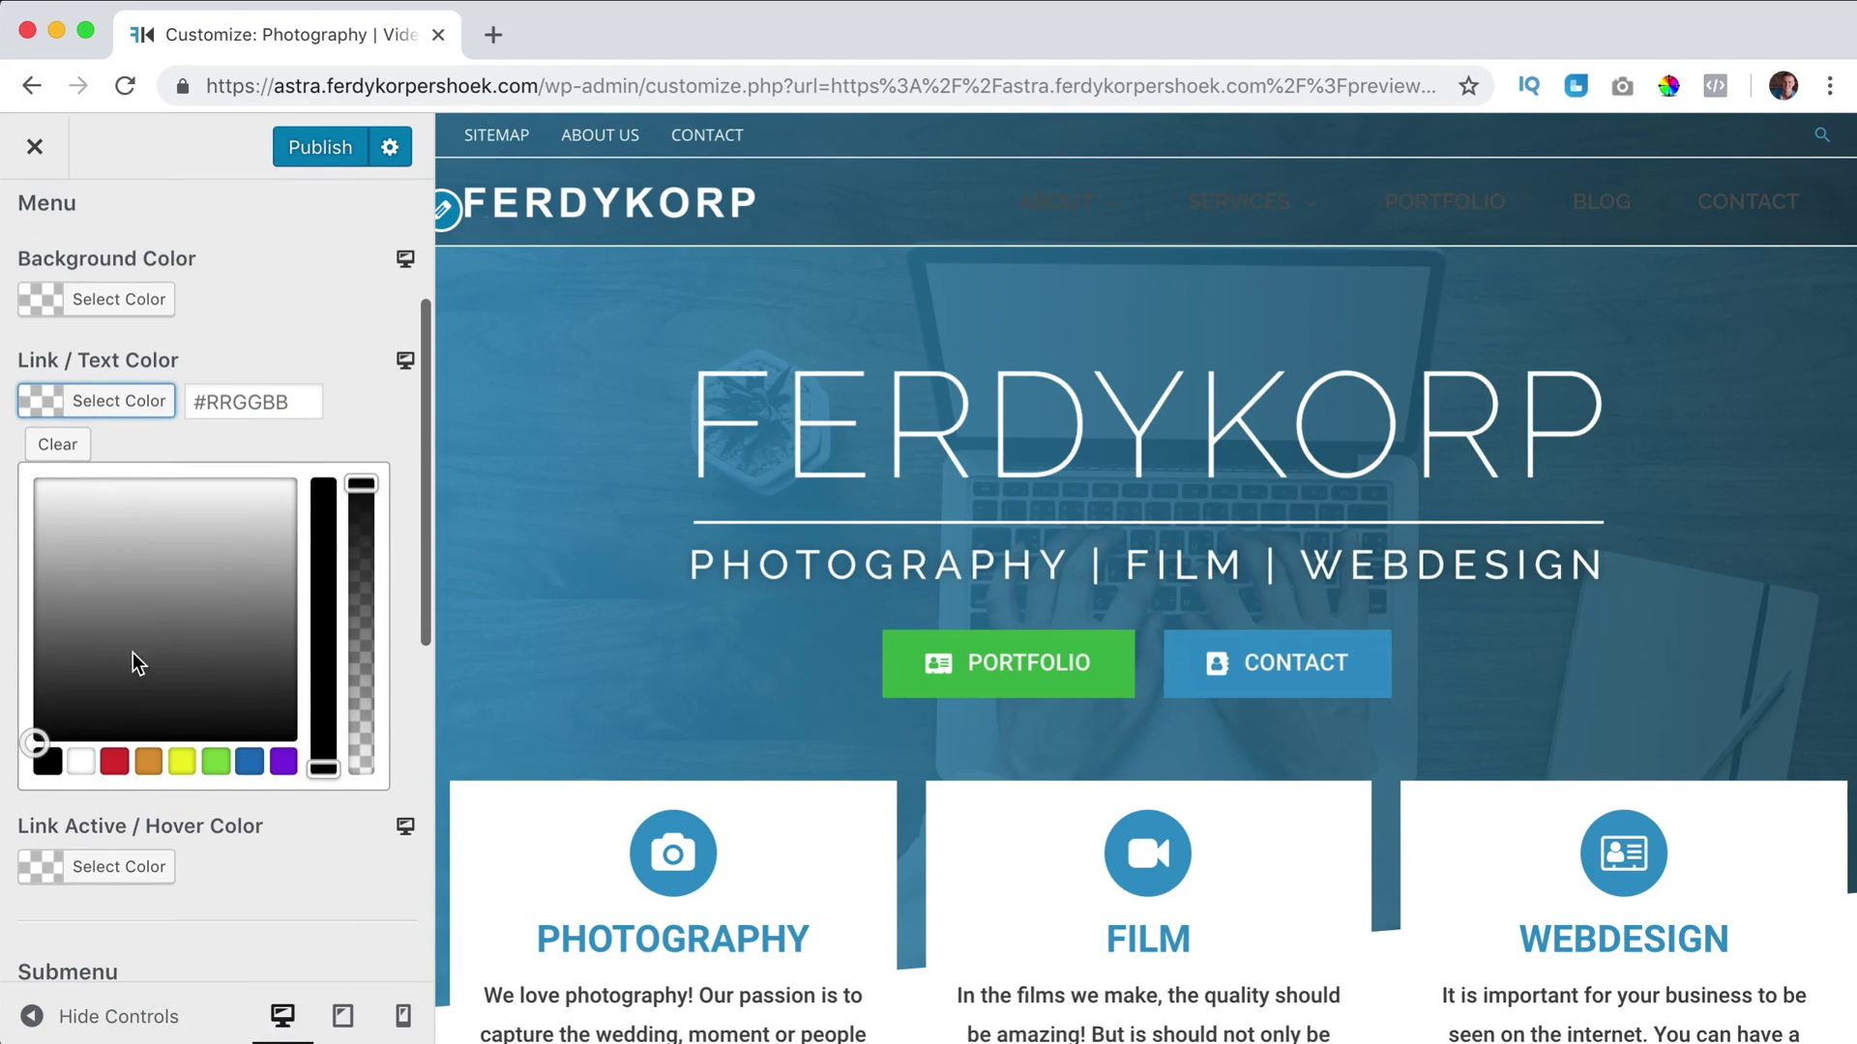
pyautogui.click(86, 761)
pyautogui.click(58, 404)
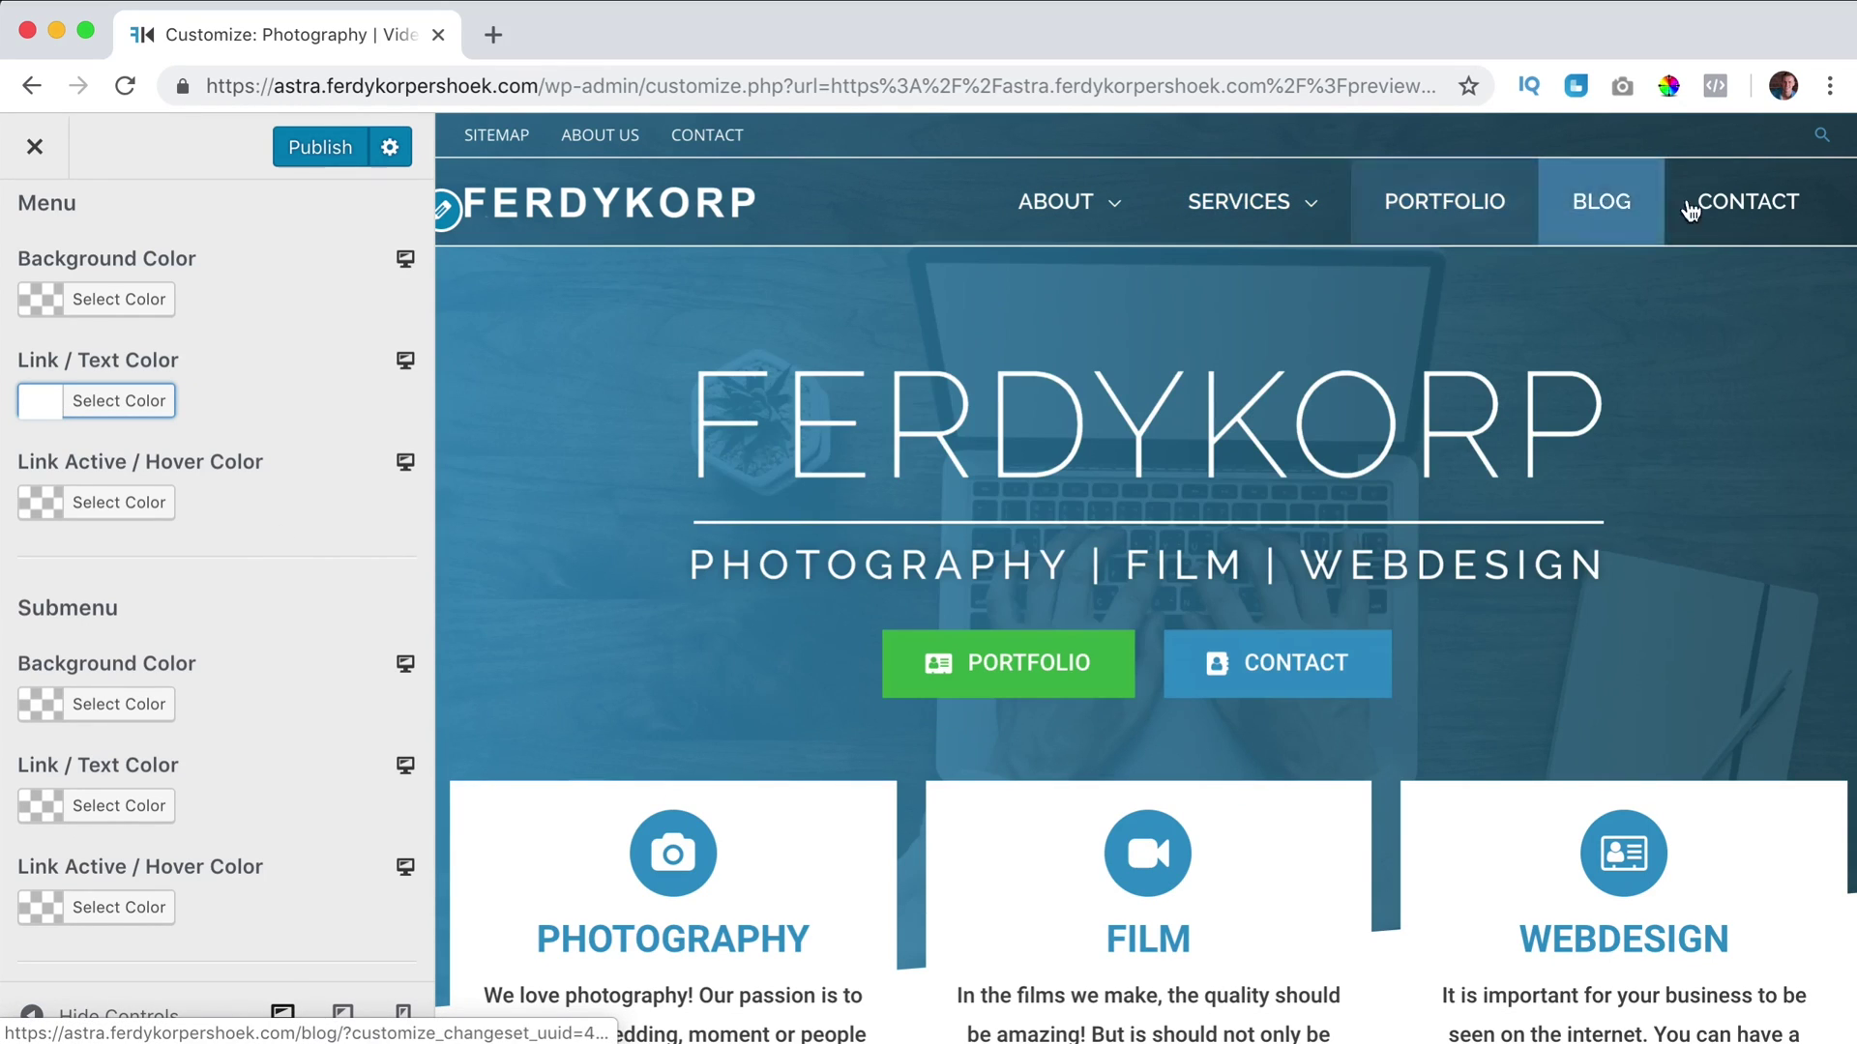
pyautogui.scroll(-2, 187, 468)
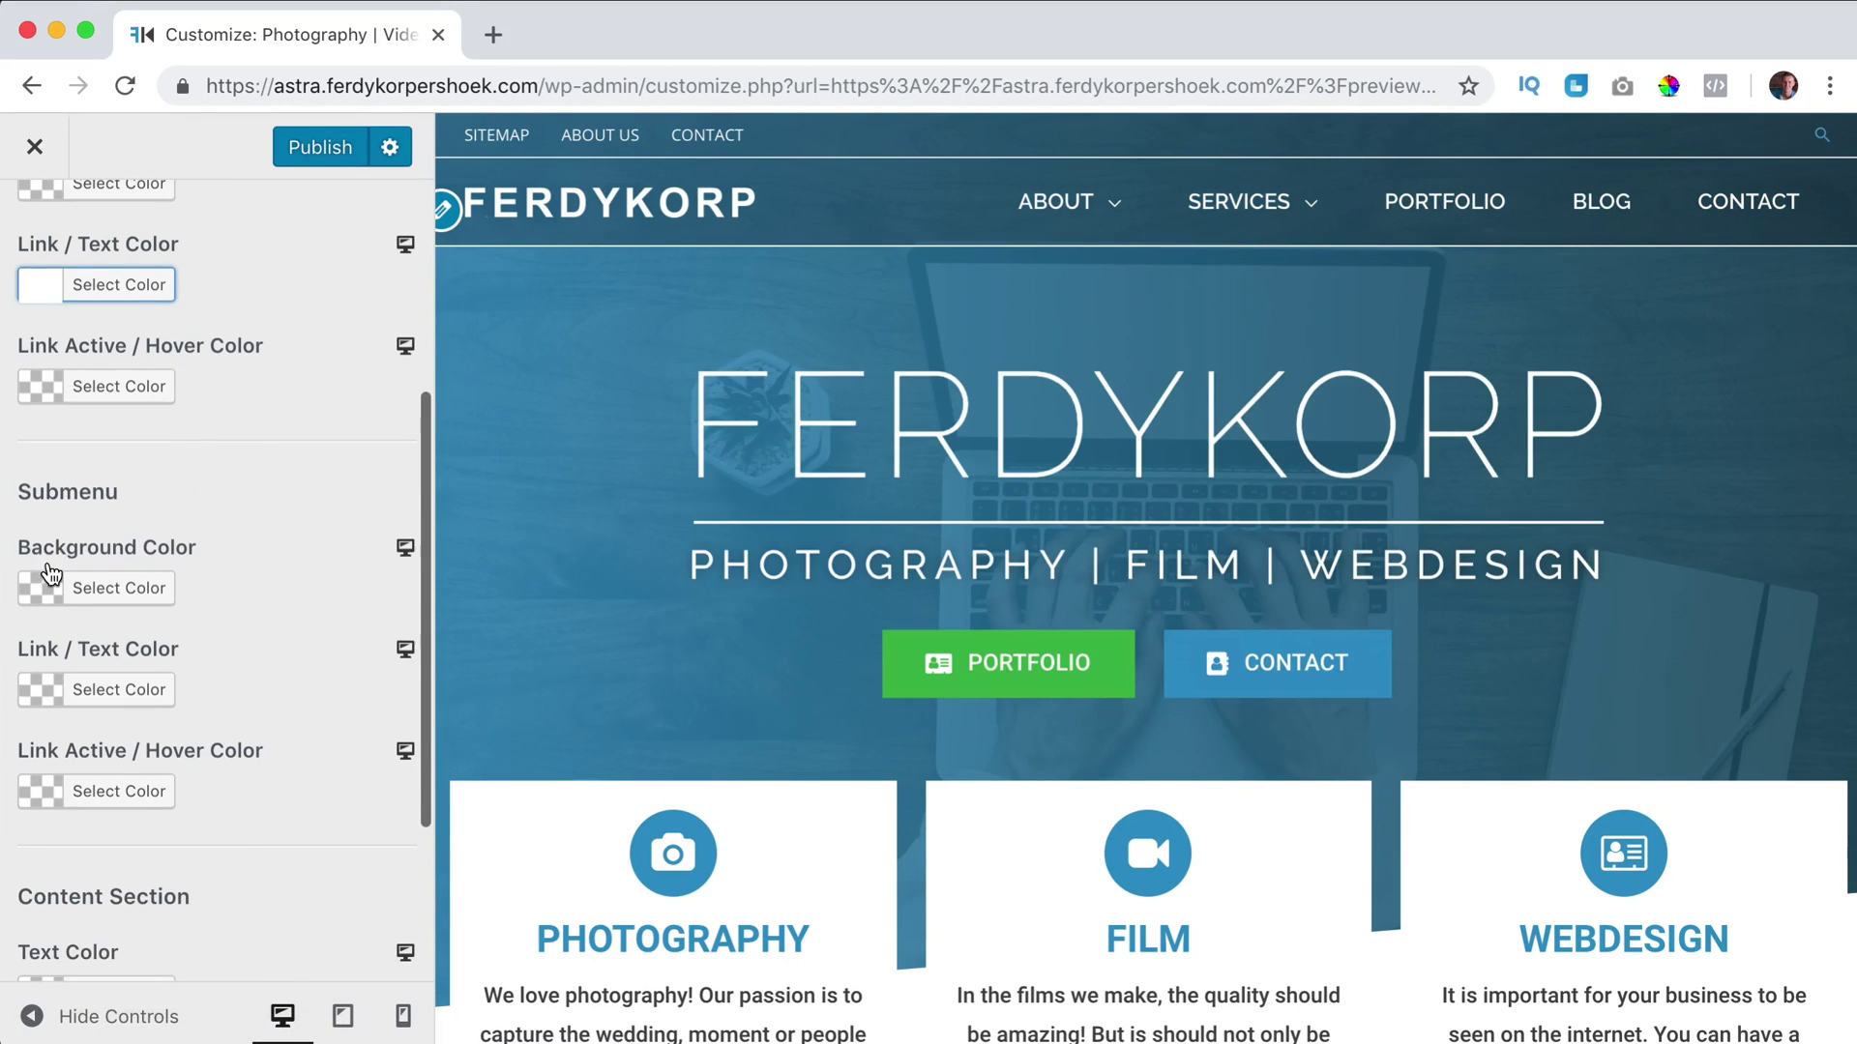
pyautogui.moveTo(1243, 199)
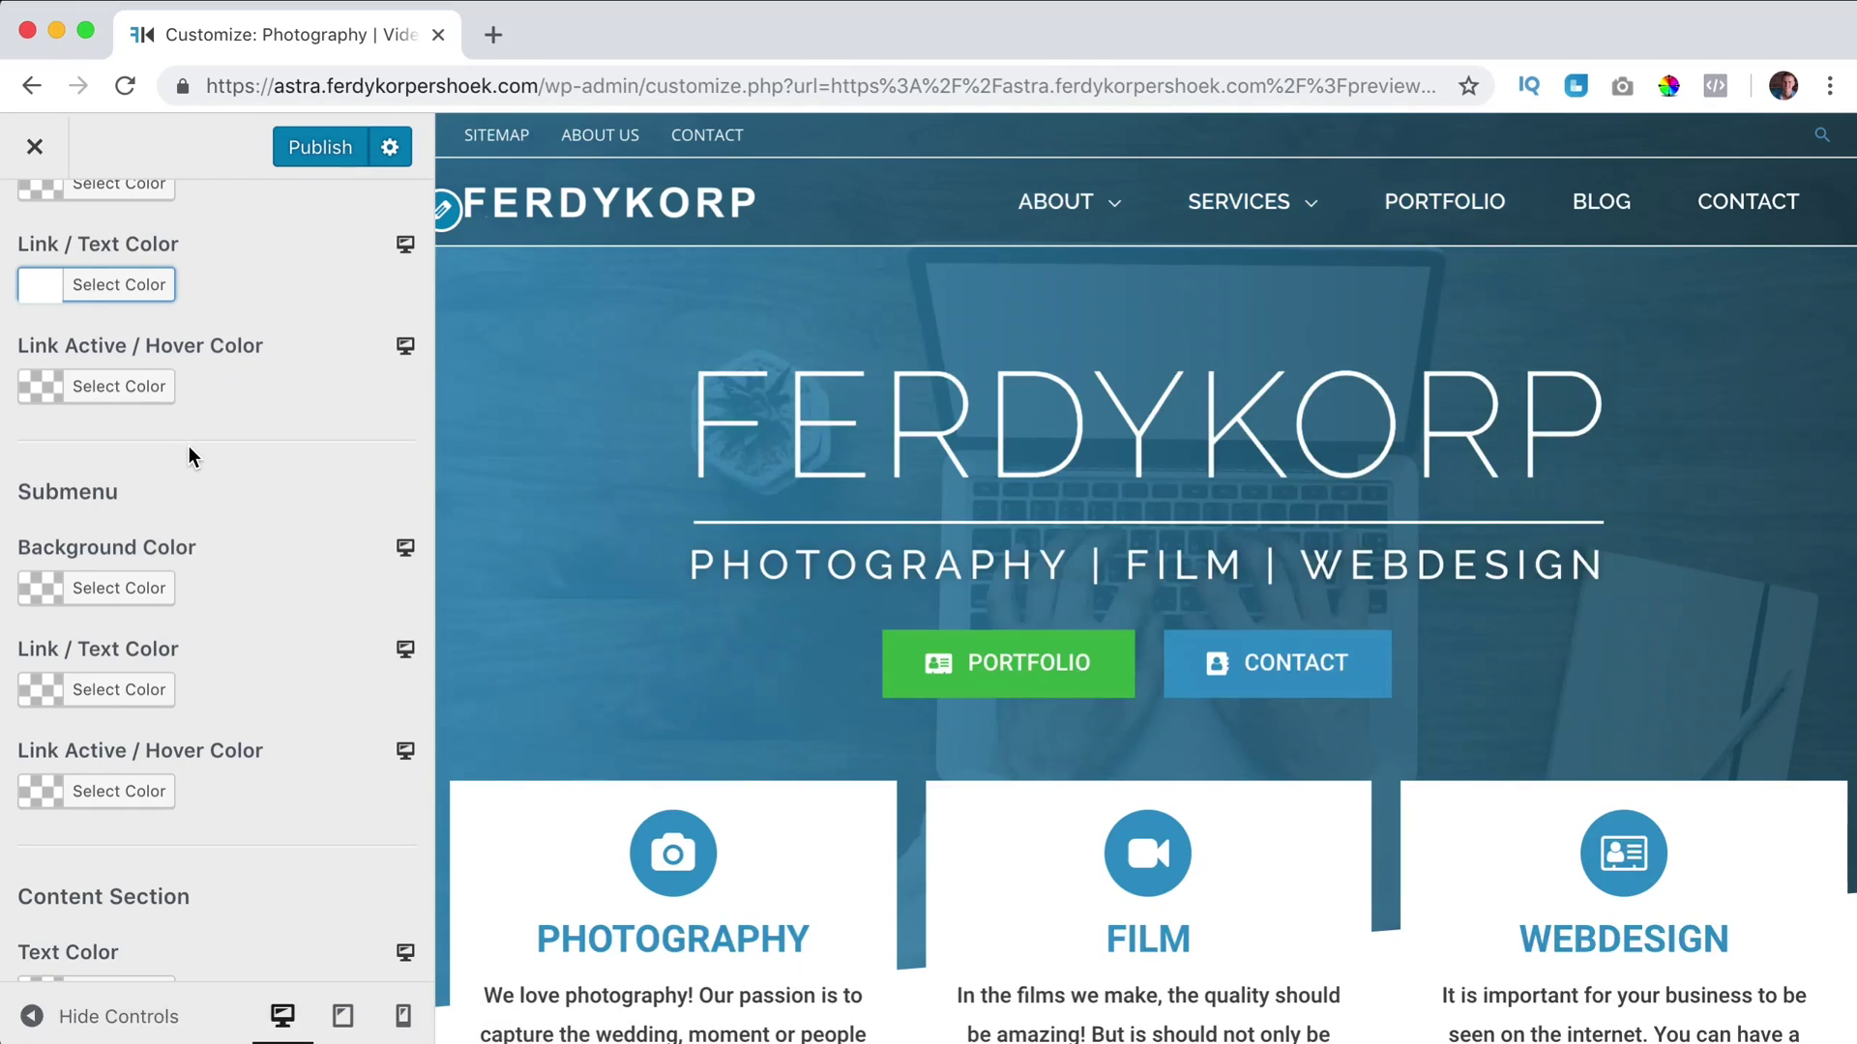
pyautogui.scroll(-1, 188, 445)
pyautogui.click(1732, 265)
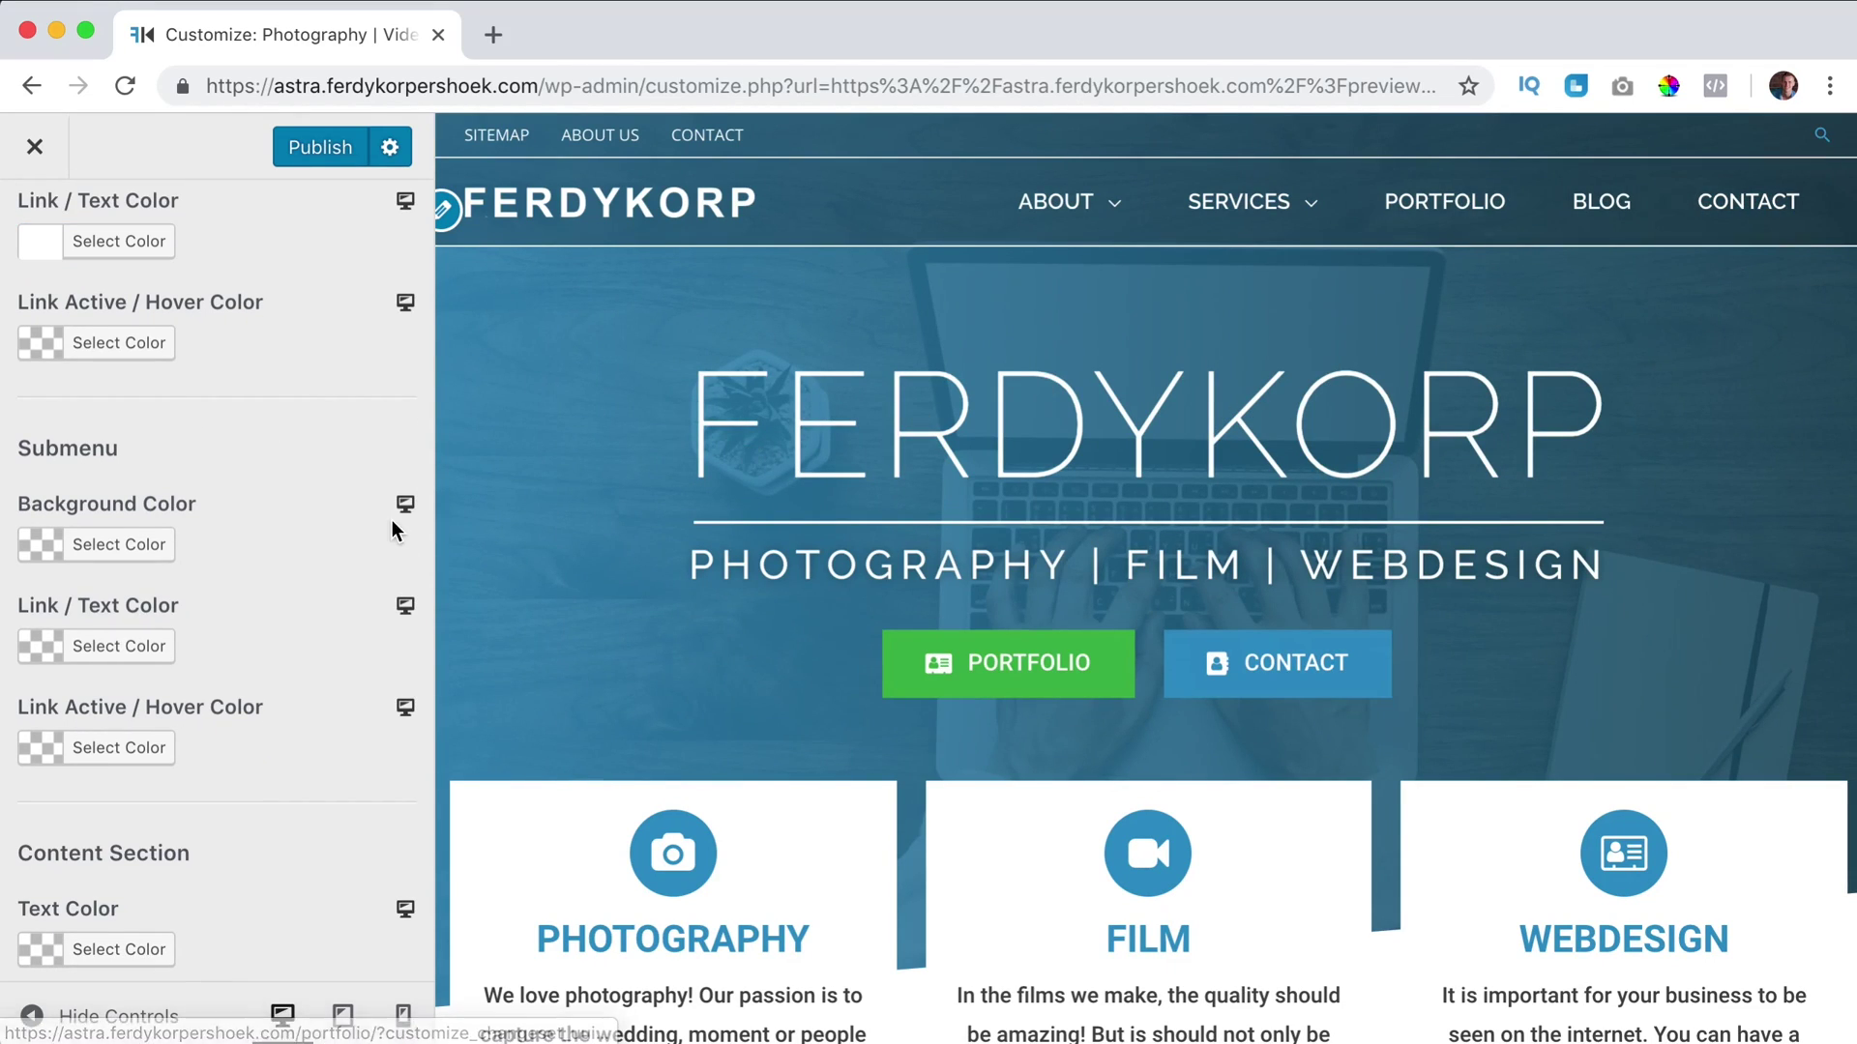
pyautogui.scroll(-5, 285, 557)
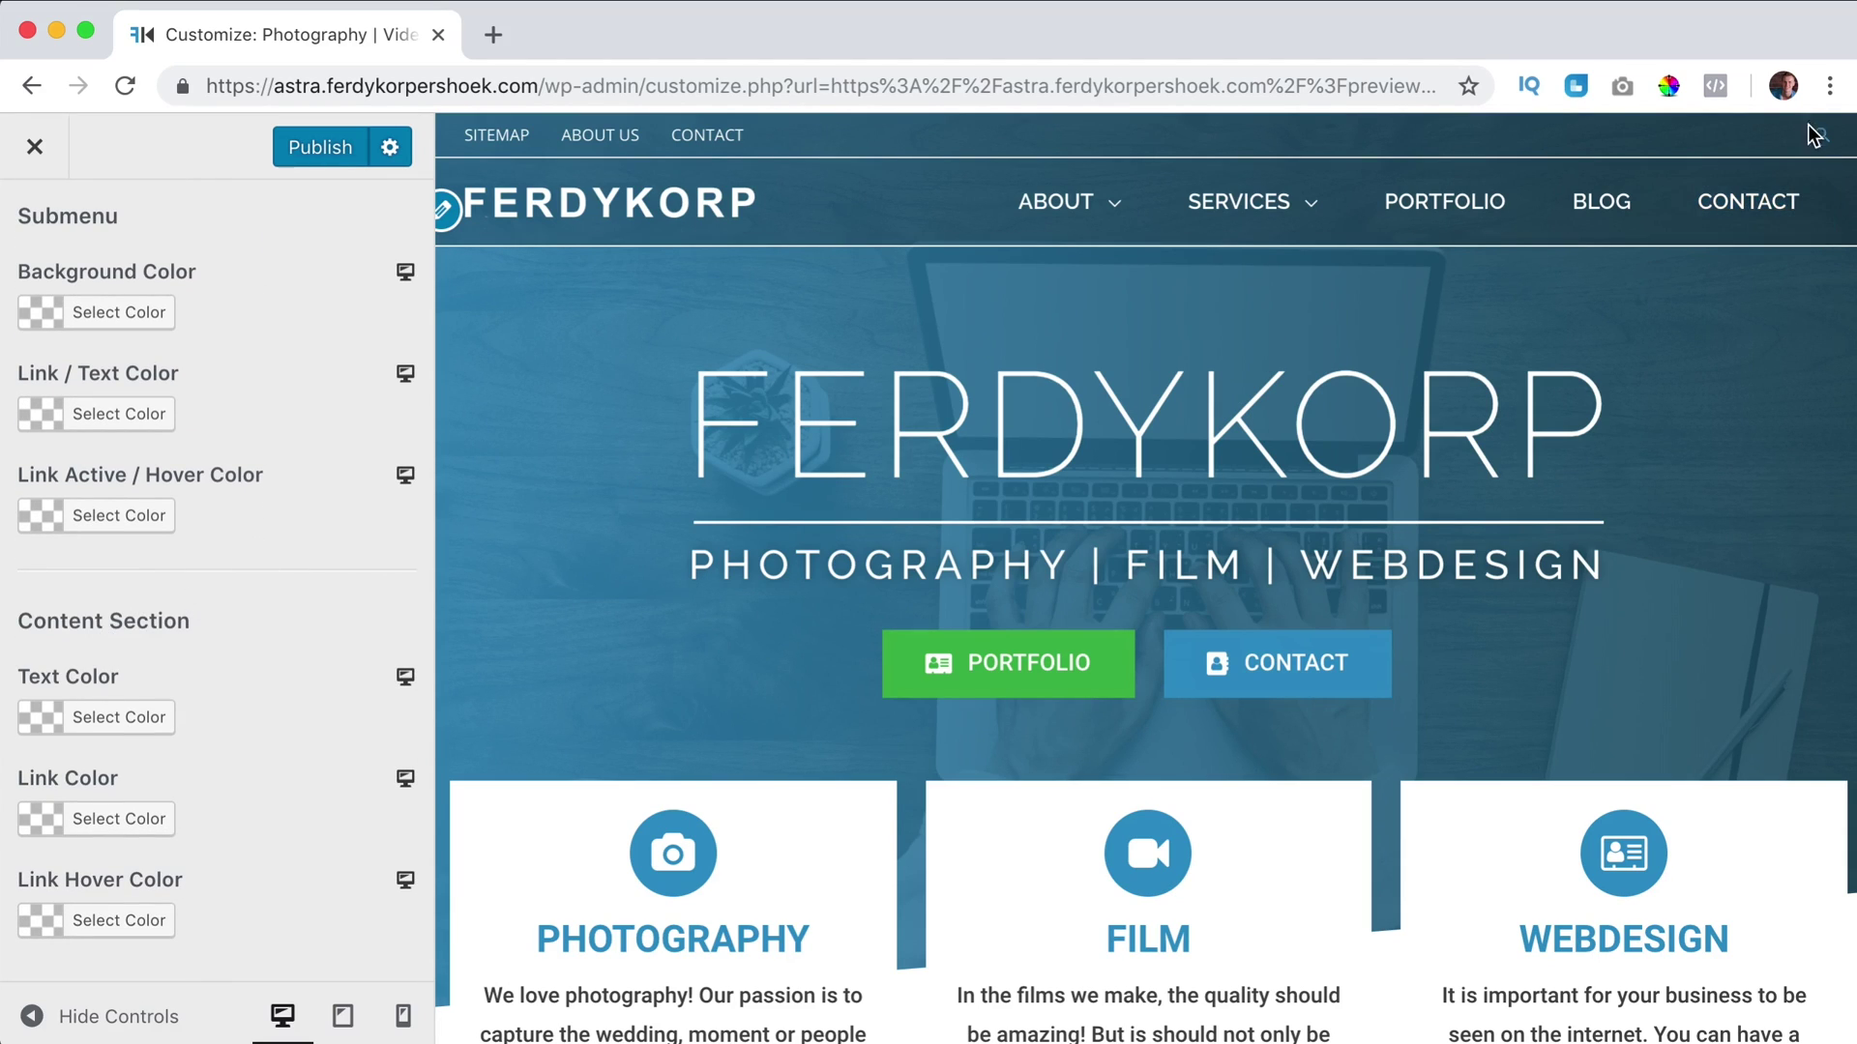
# Set the transparent header's content Text Color and Link Color to white
pyautogui.click(49, 720)
pyautogui.scroll(-4, 68, 773)
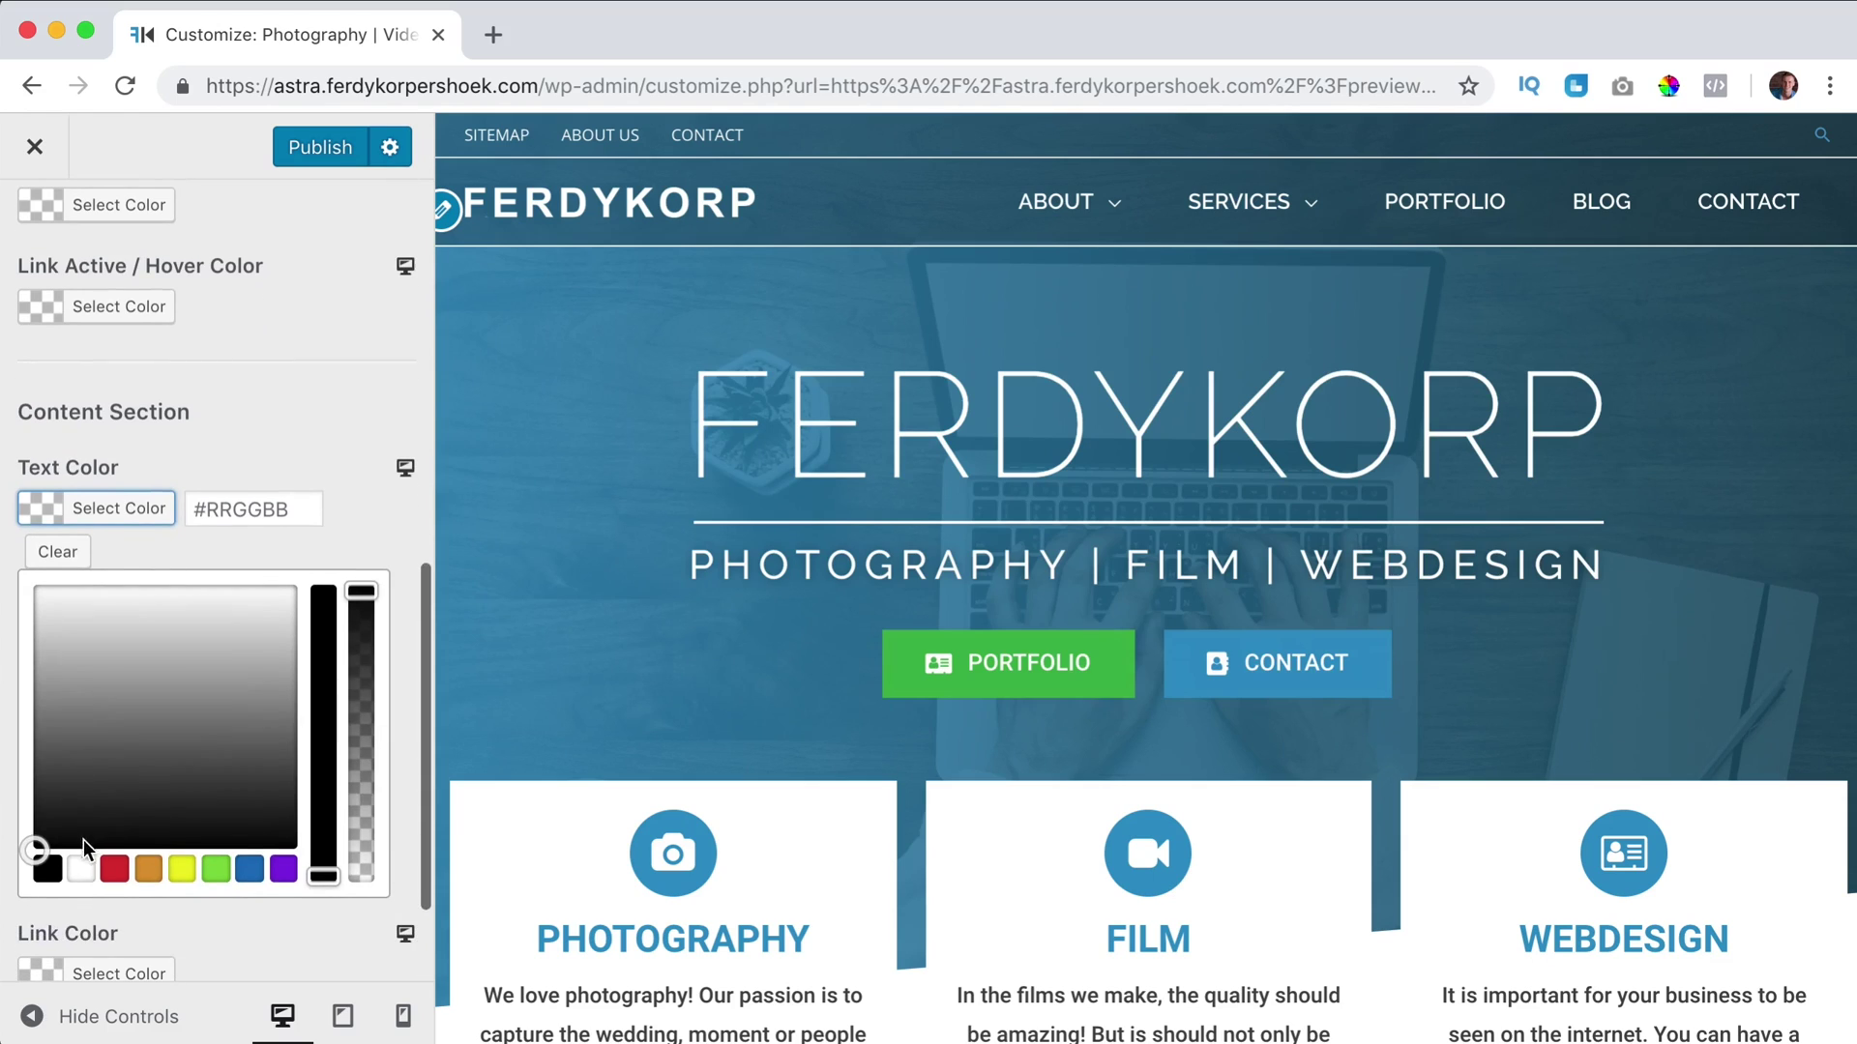
pyautogui.click(50, 525)
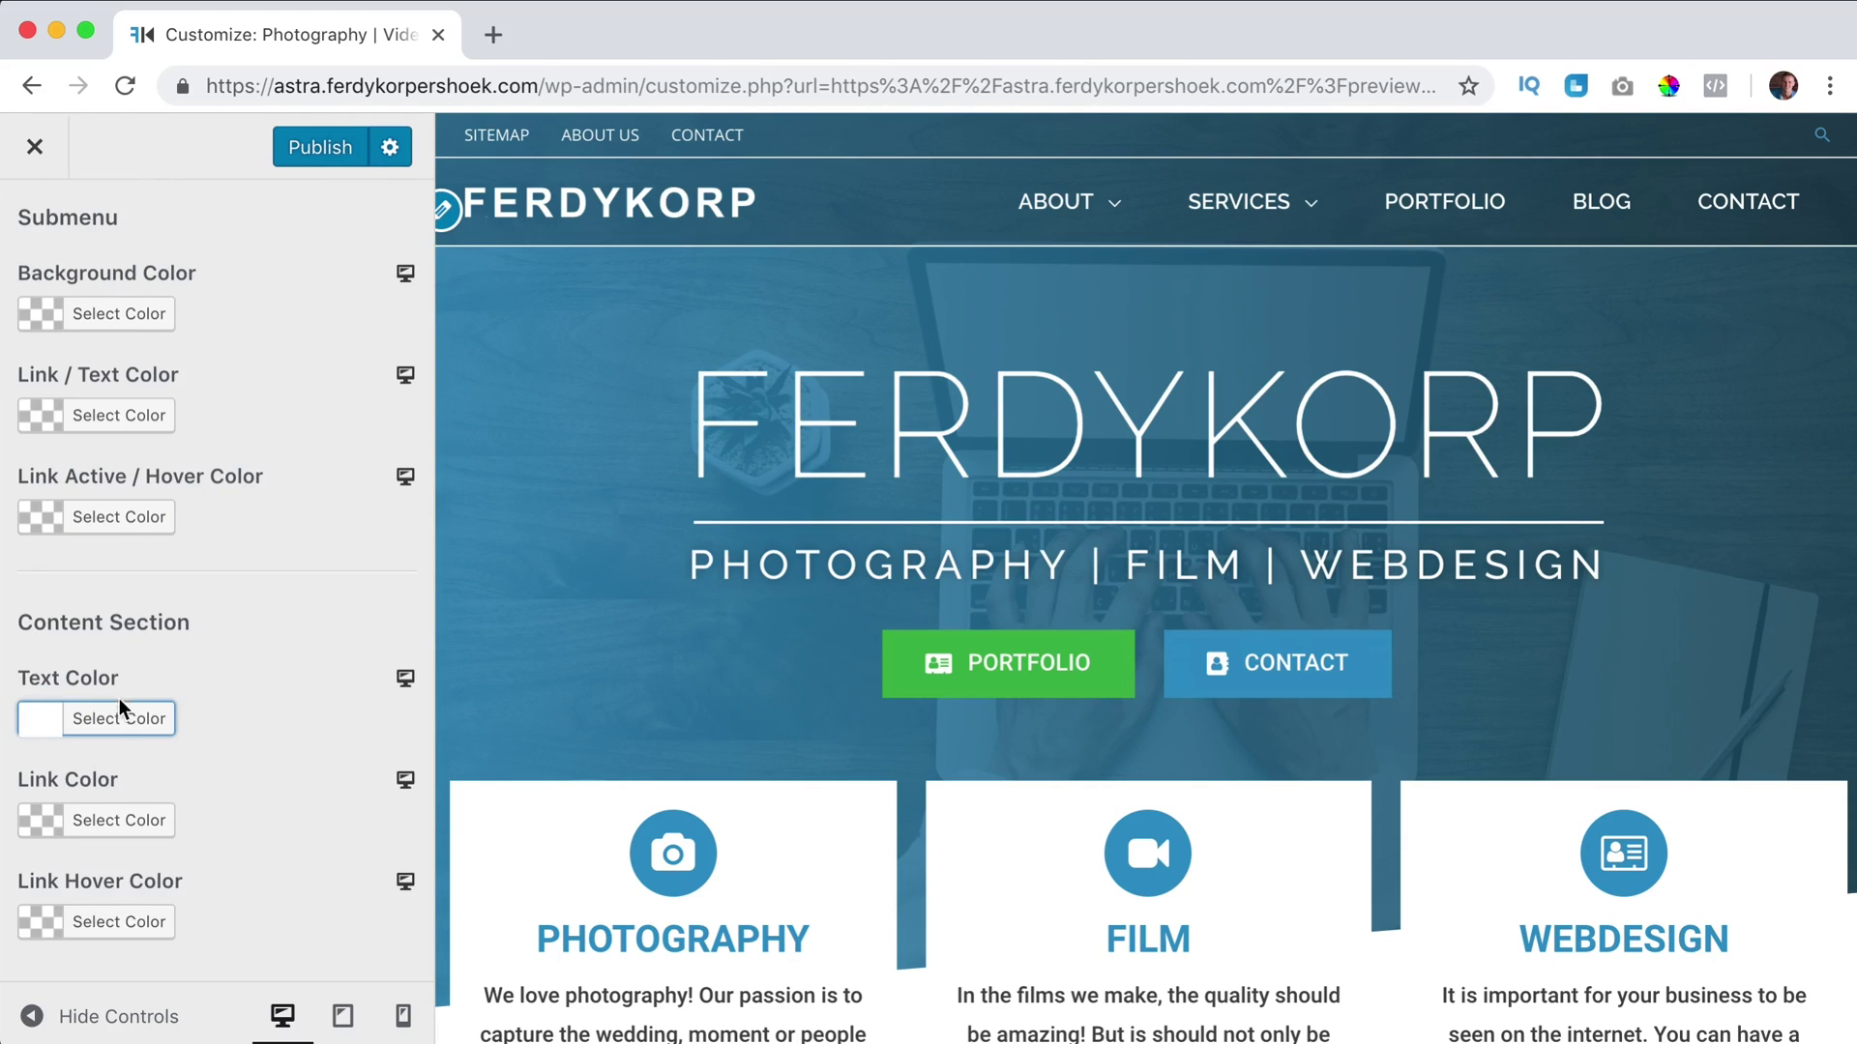
pyautogui.click(49, 821)
pyautogui.scroll(-5, 43, 677)
pyautogui.click(35, 539)
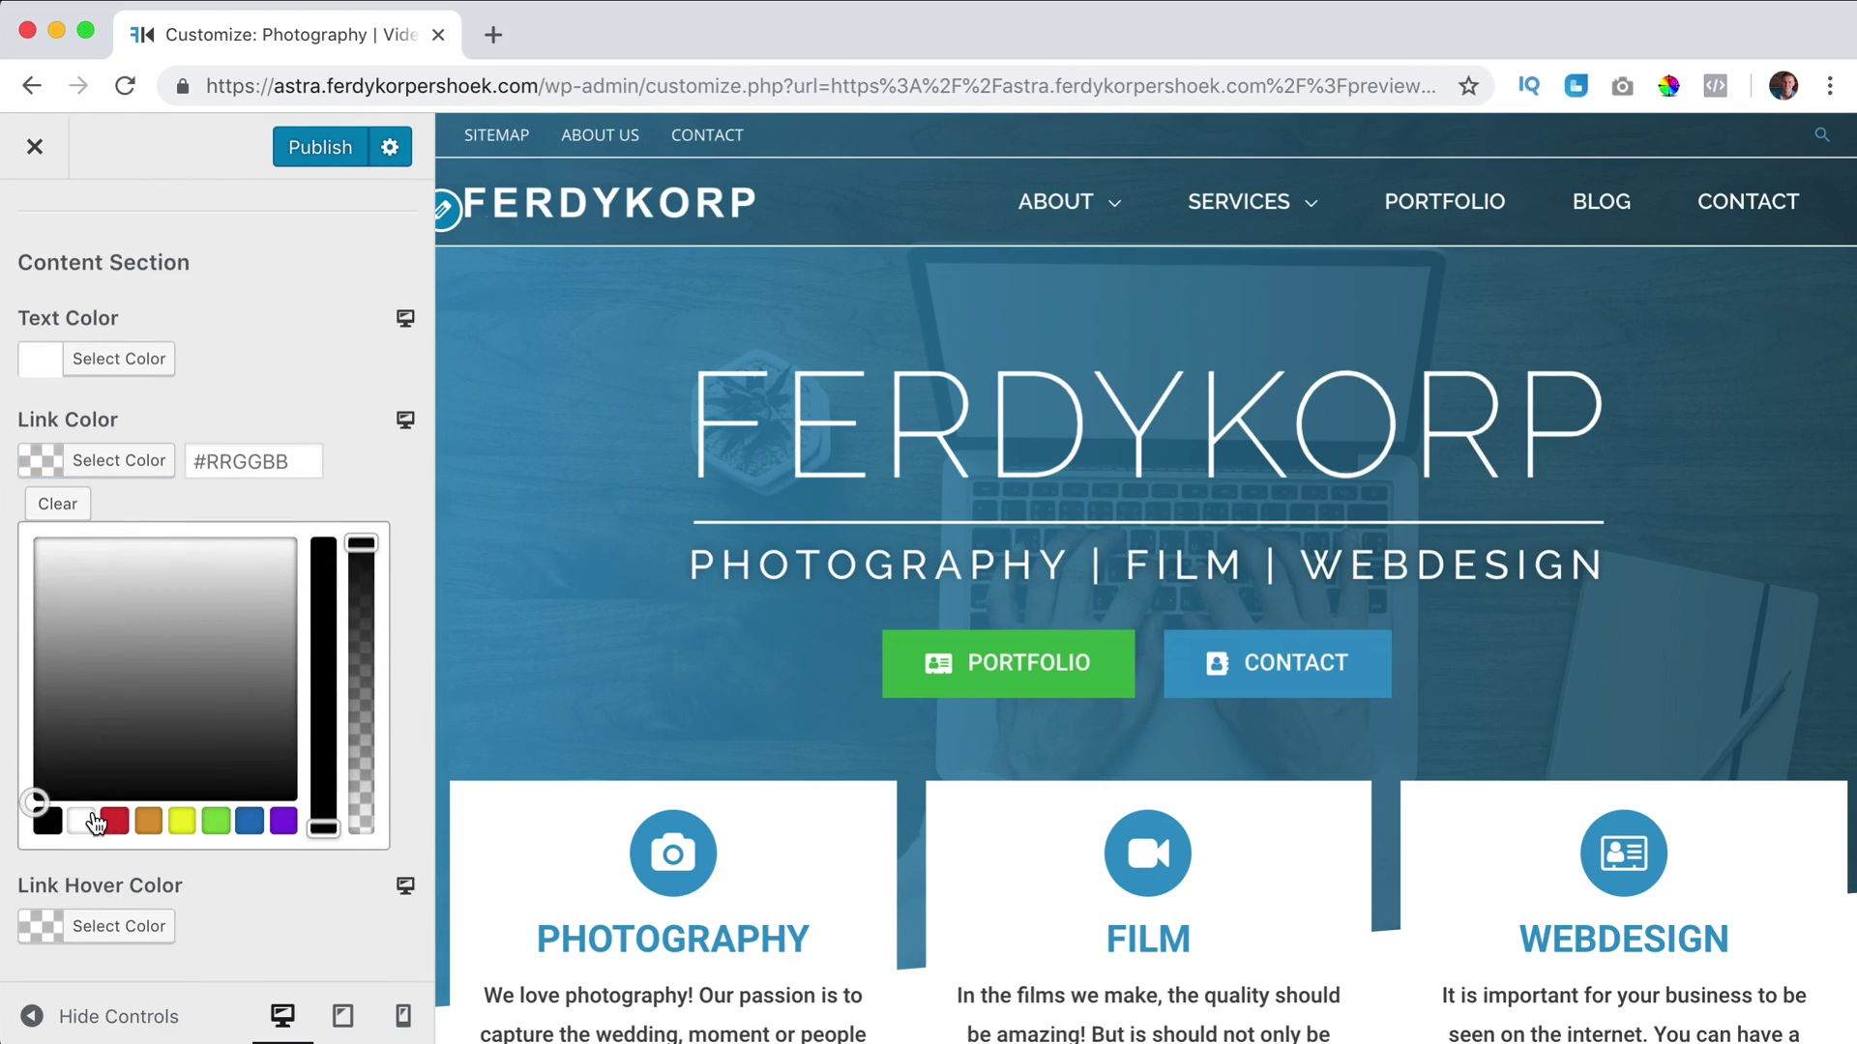
pyautogui.click(41, 472)
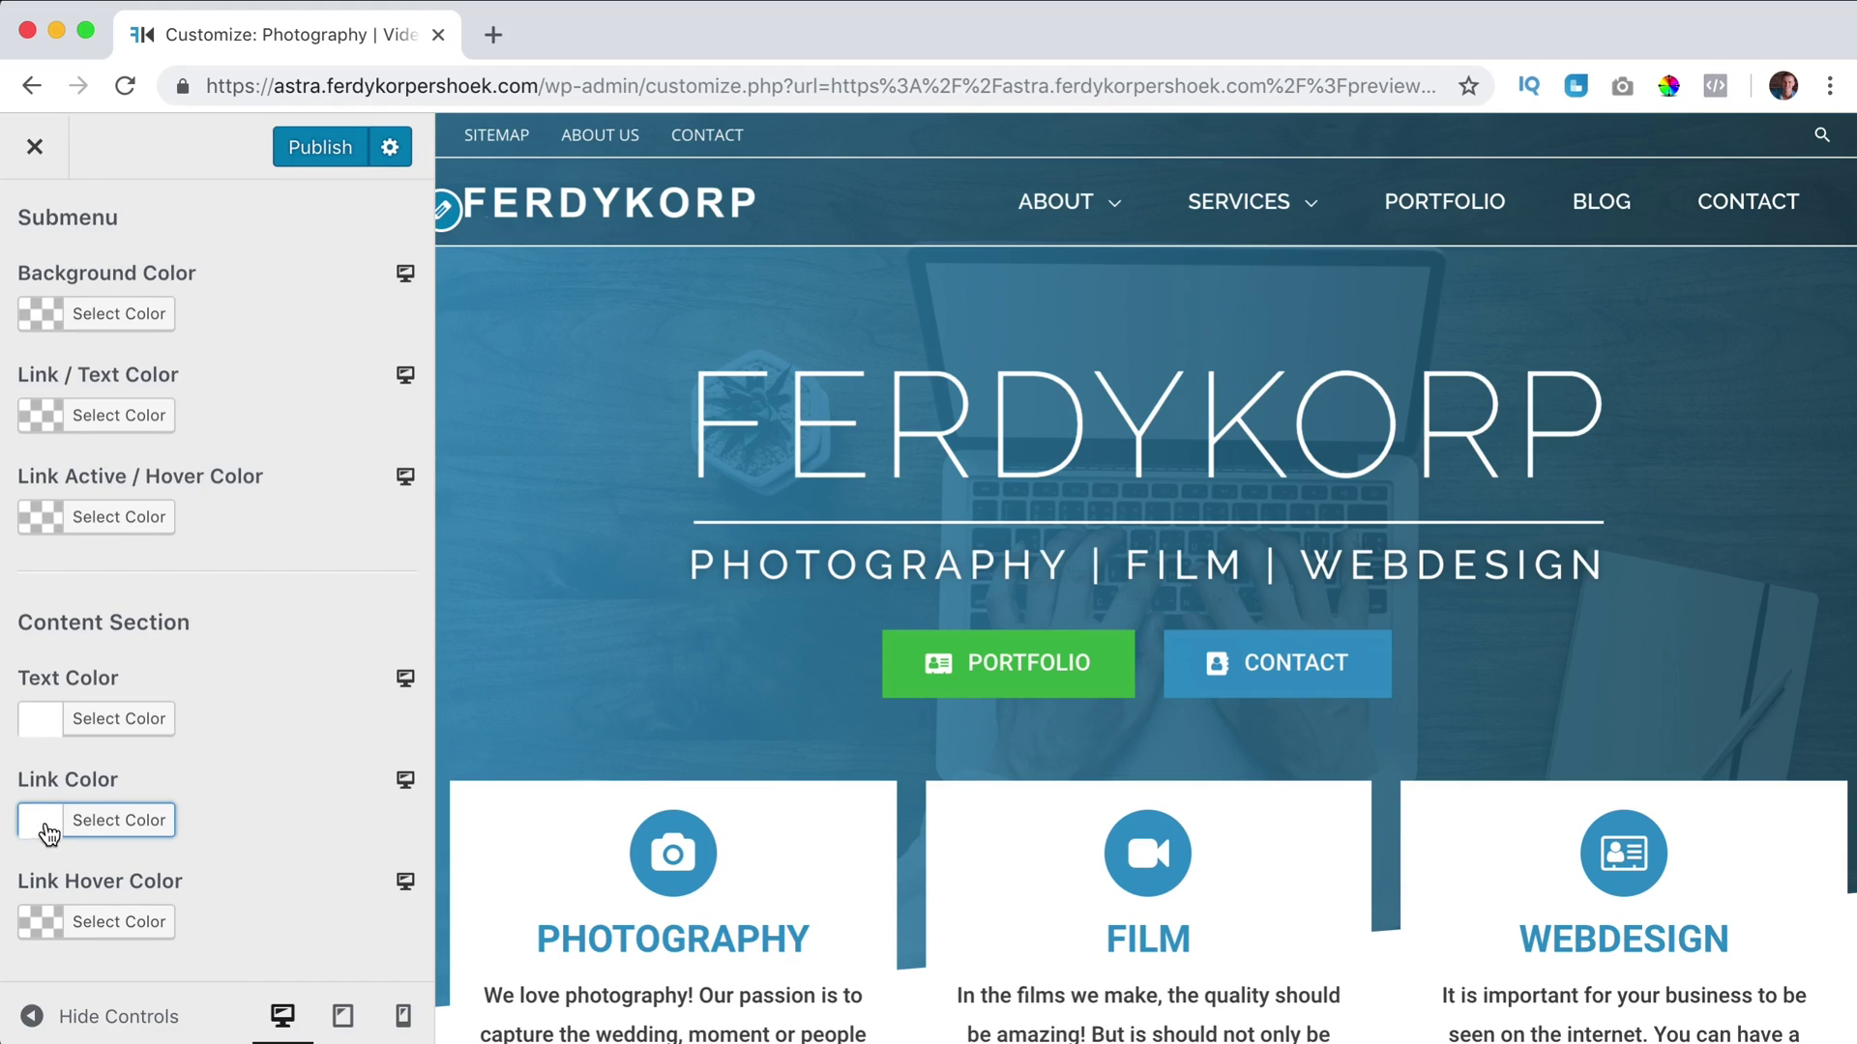
# Set the transparent header's Link Hover Color to light grey #dbdbdb
pyautogui.click(42, 922)
pyautogui.scroll(-3, 77, 793)
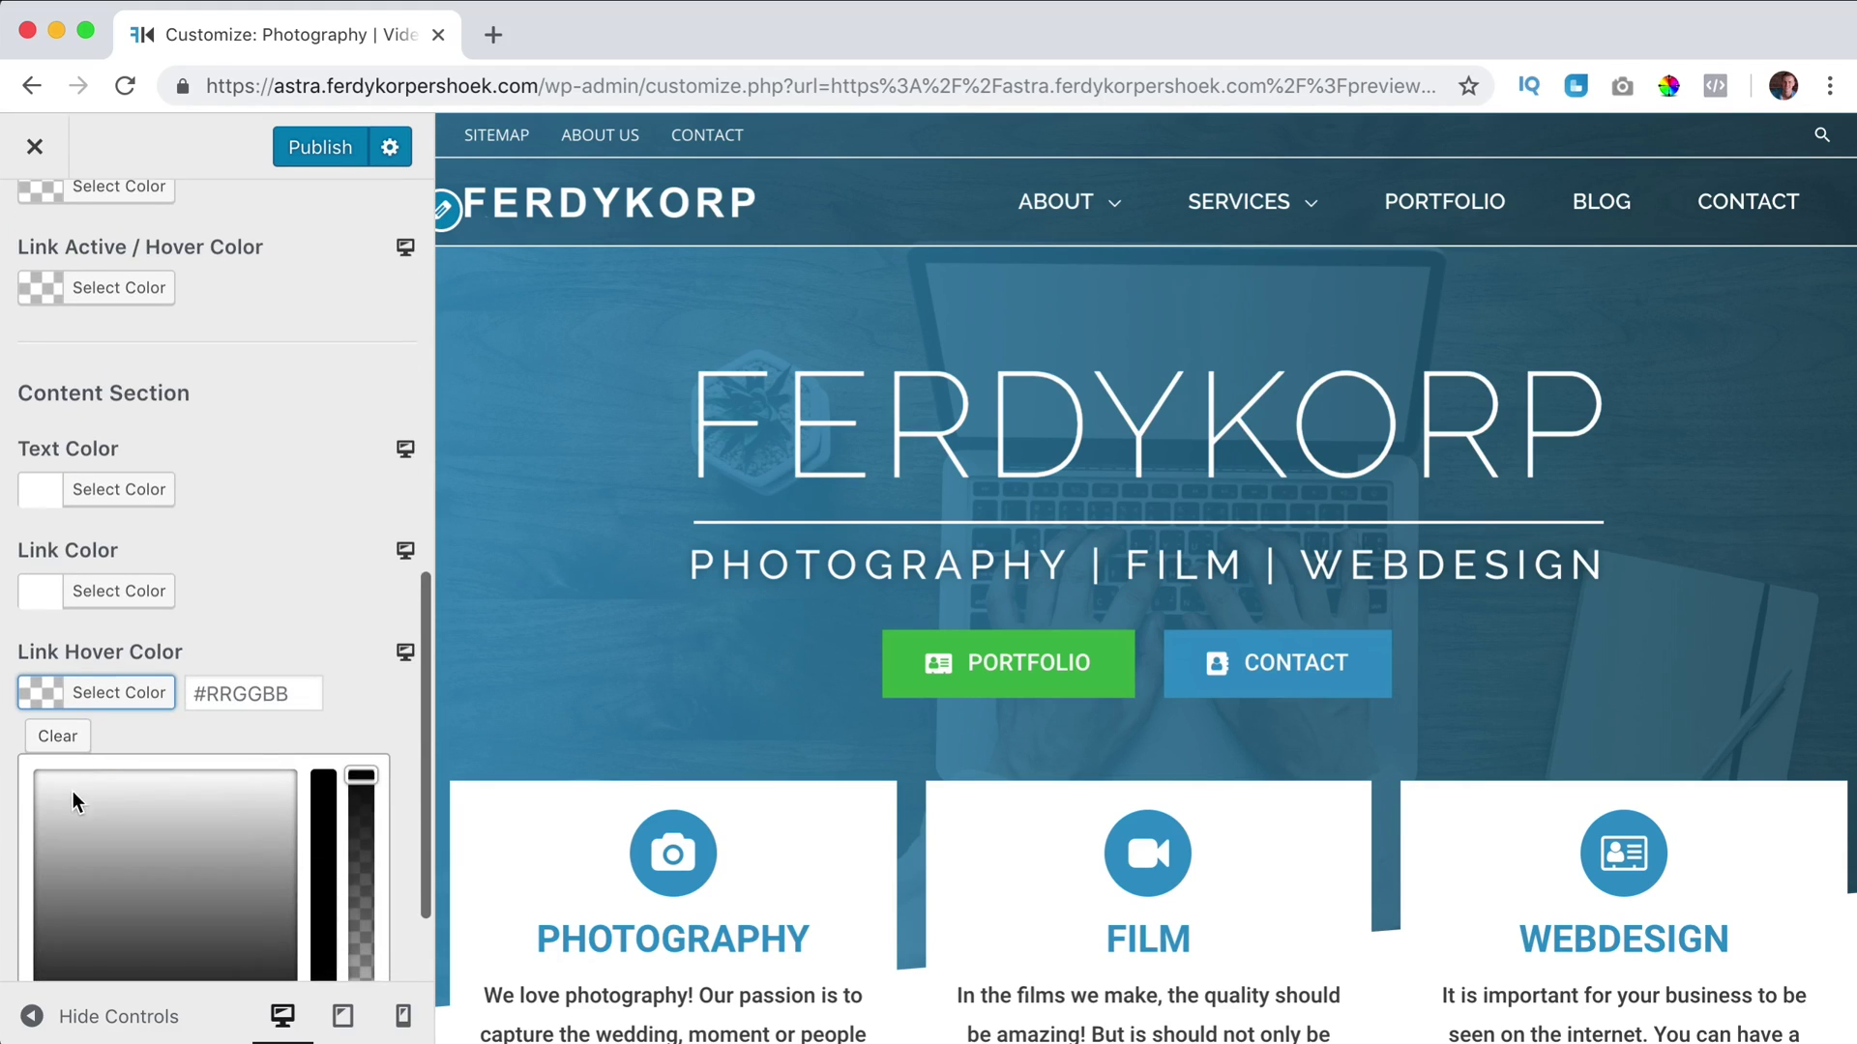
pyautogui.click(35, 795)
pyautogui.click(35, 801)
pyautogui.click(40, 693)
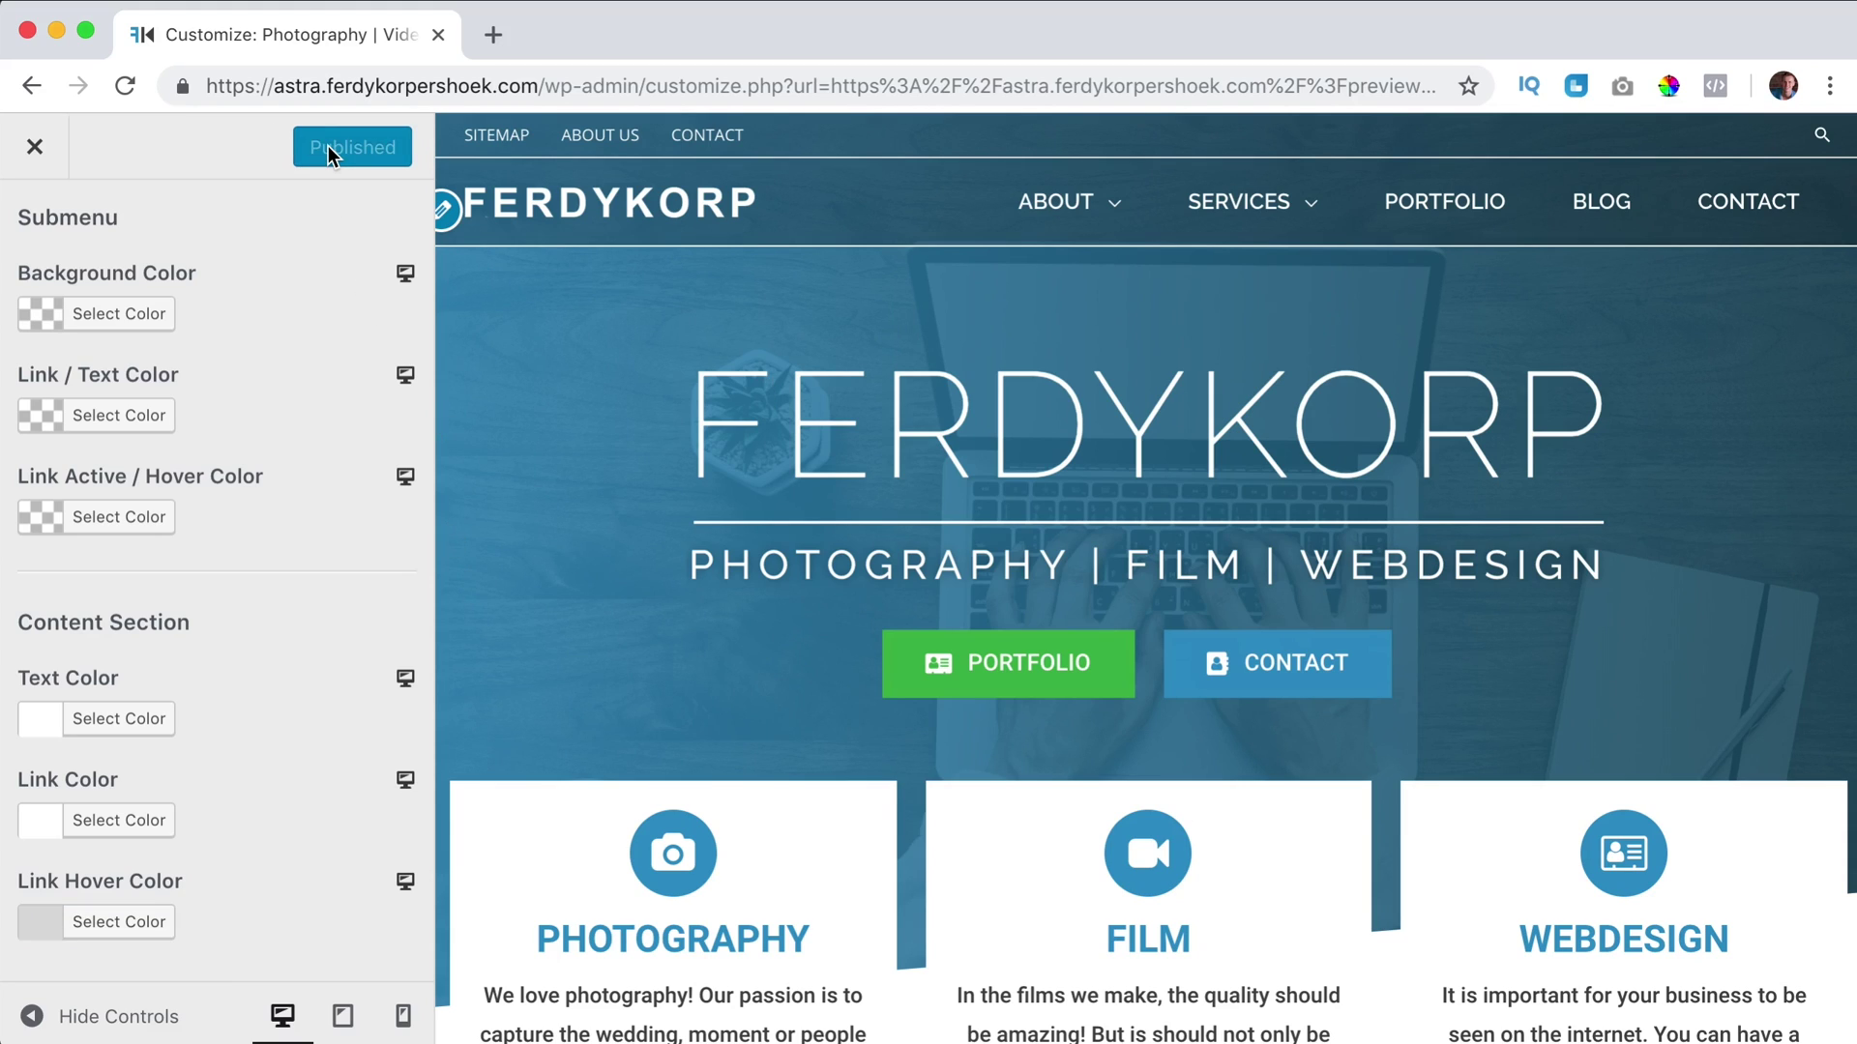
# Leave the Customizer, check the live About and Blog pages, then reopen Customize on Blog
pyautogui.click(35, 146)
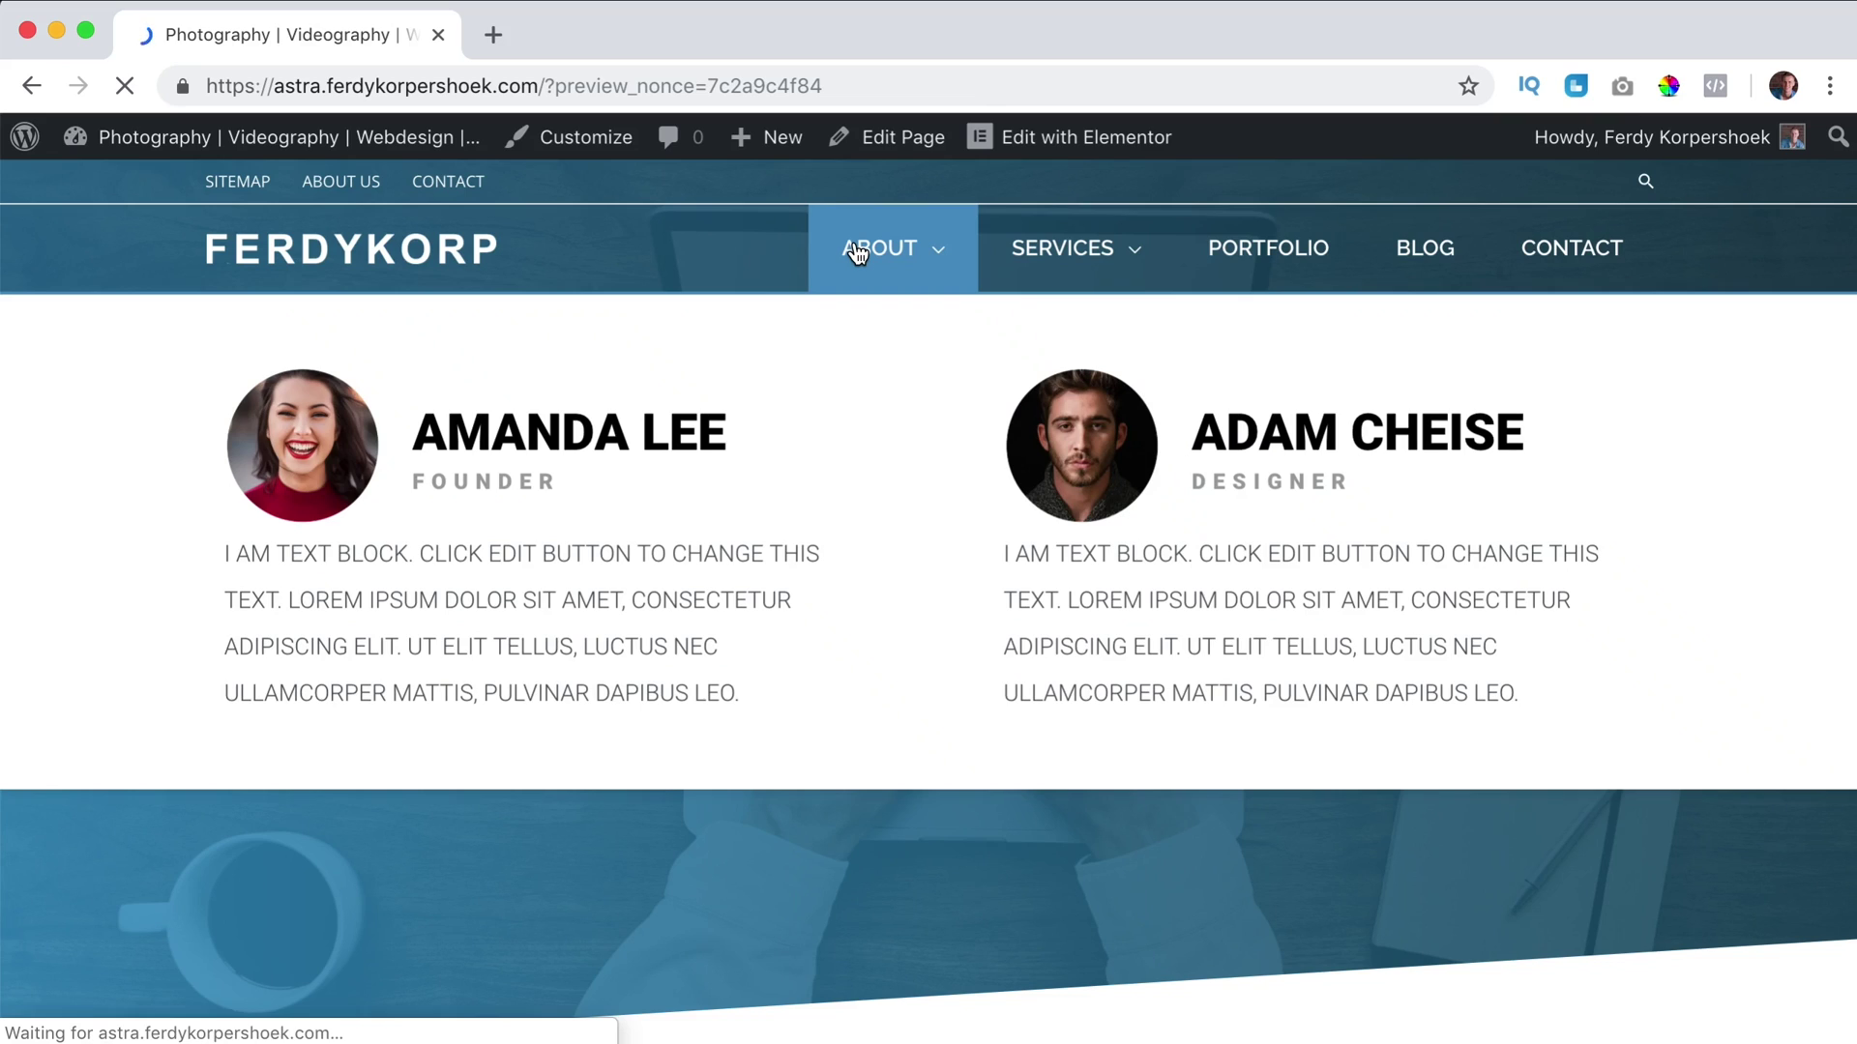
pyautogui.click(856, 249)
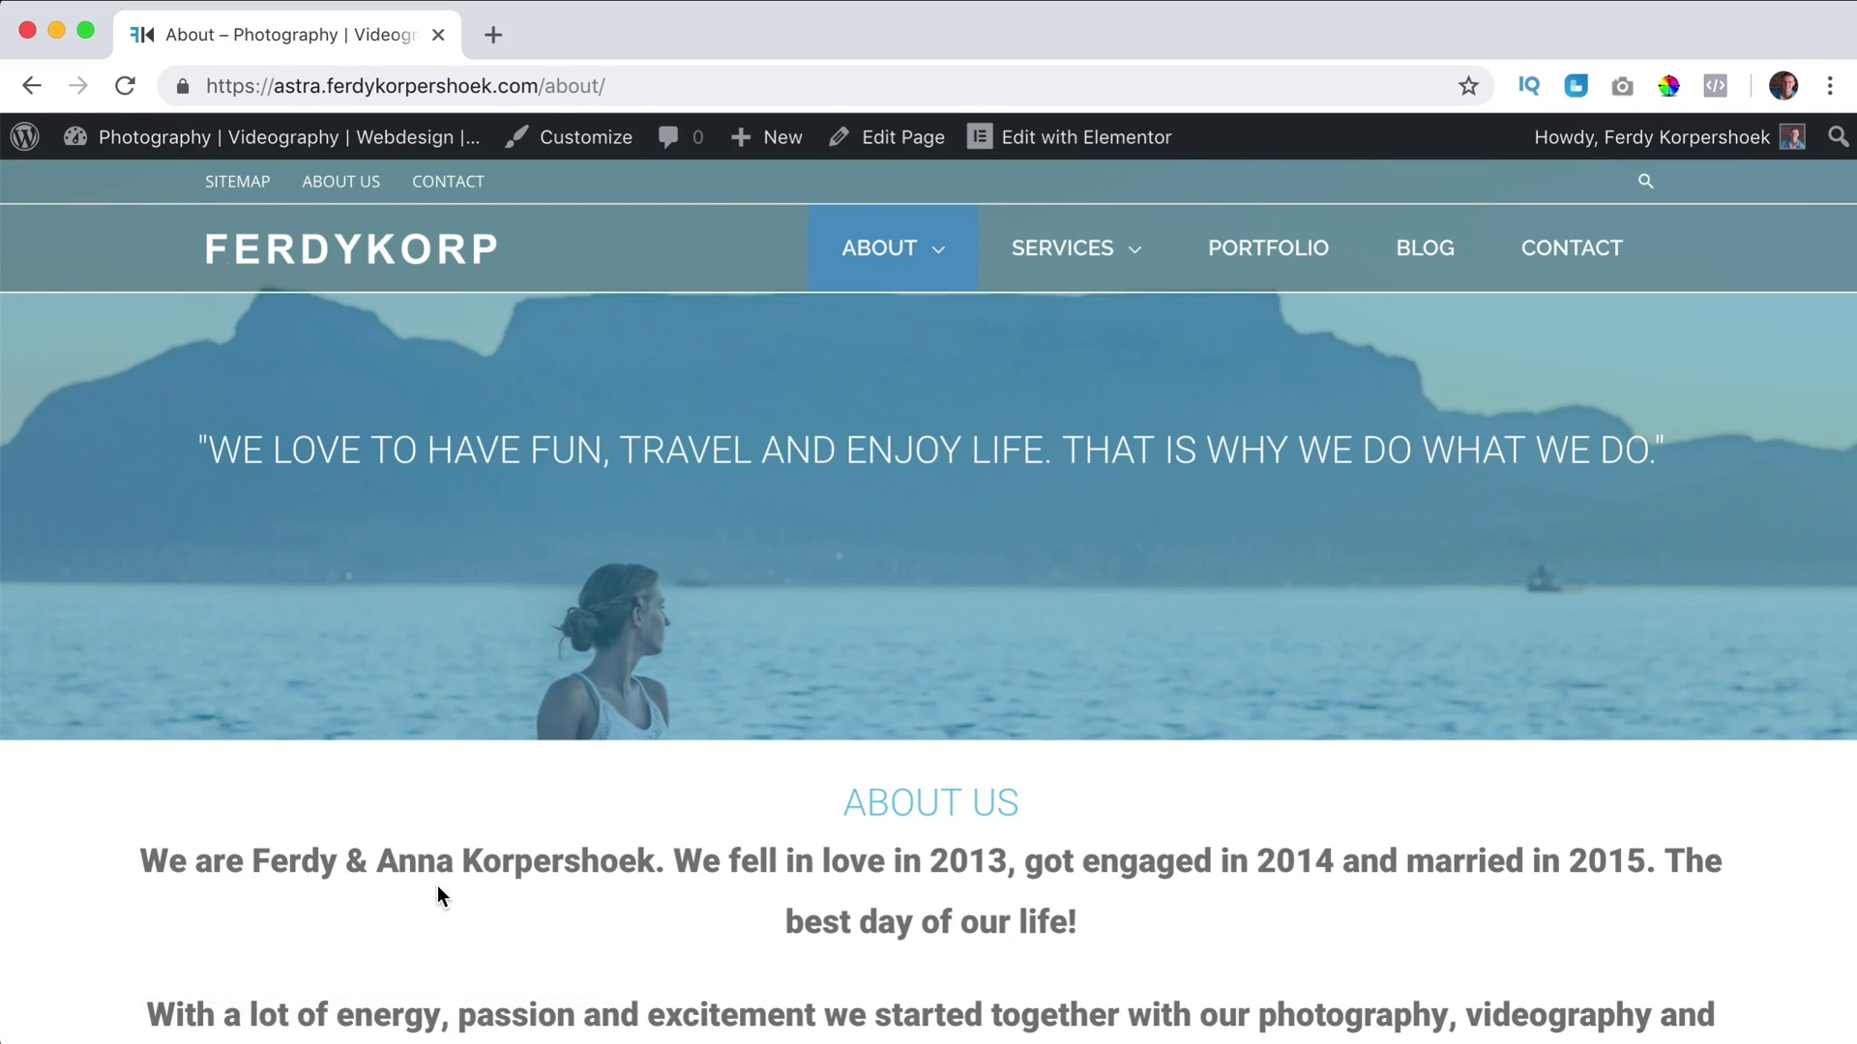
pyautogui.scroll(-3, 1050, 598)
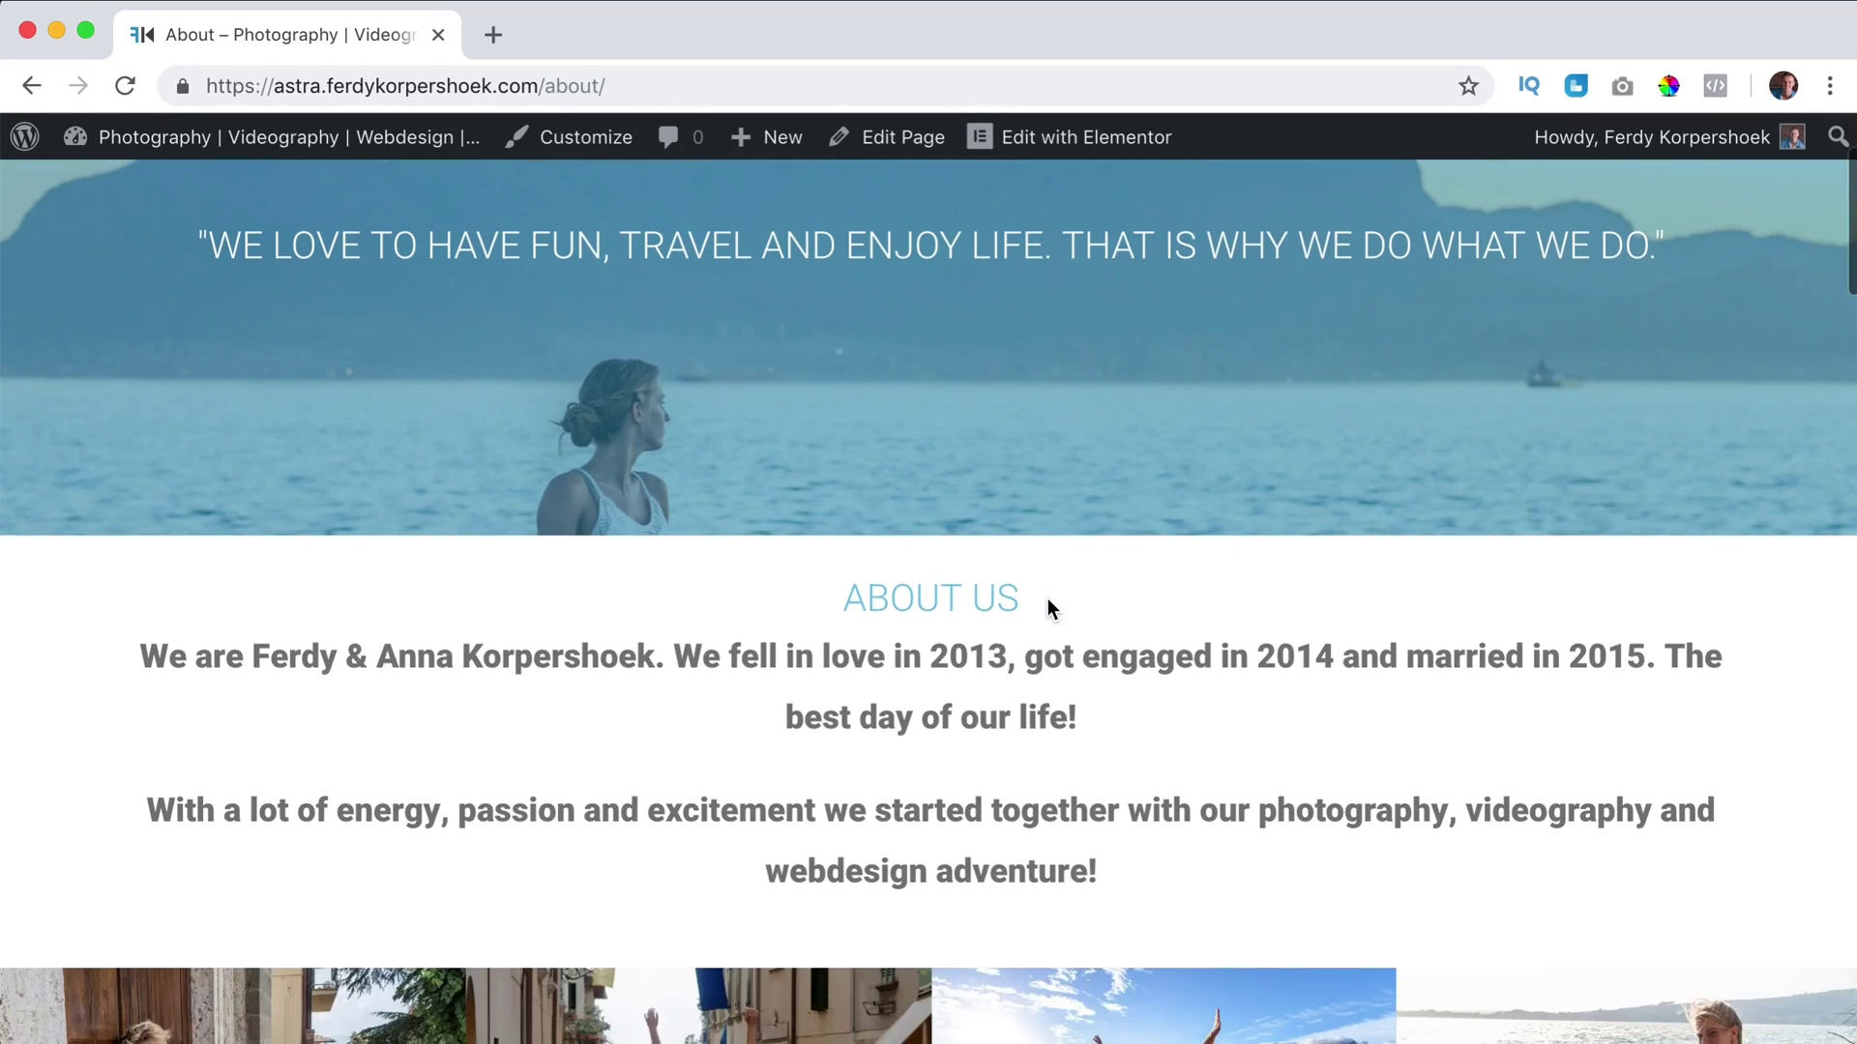
pyautogui.scroll(3, 1050, 598)
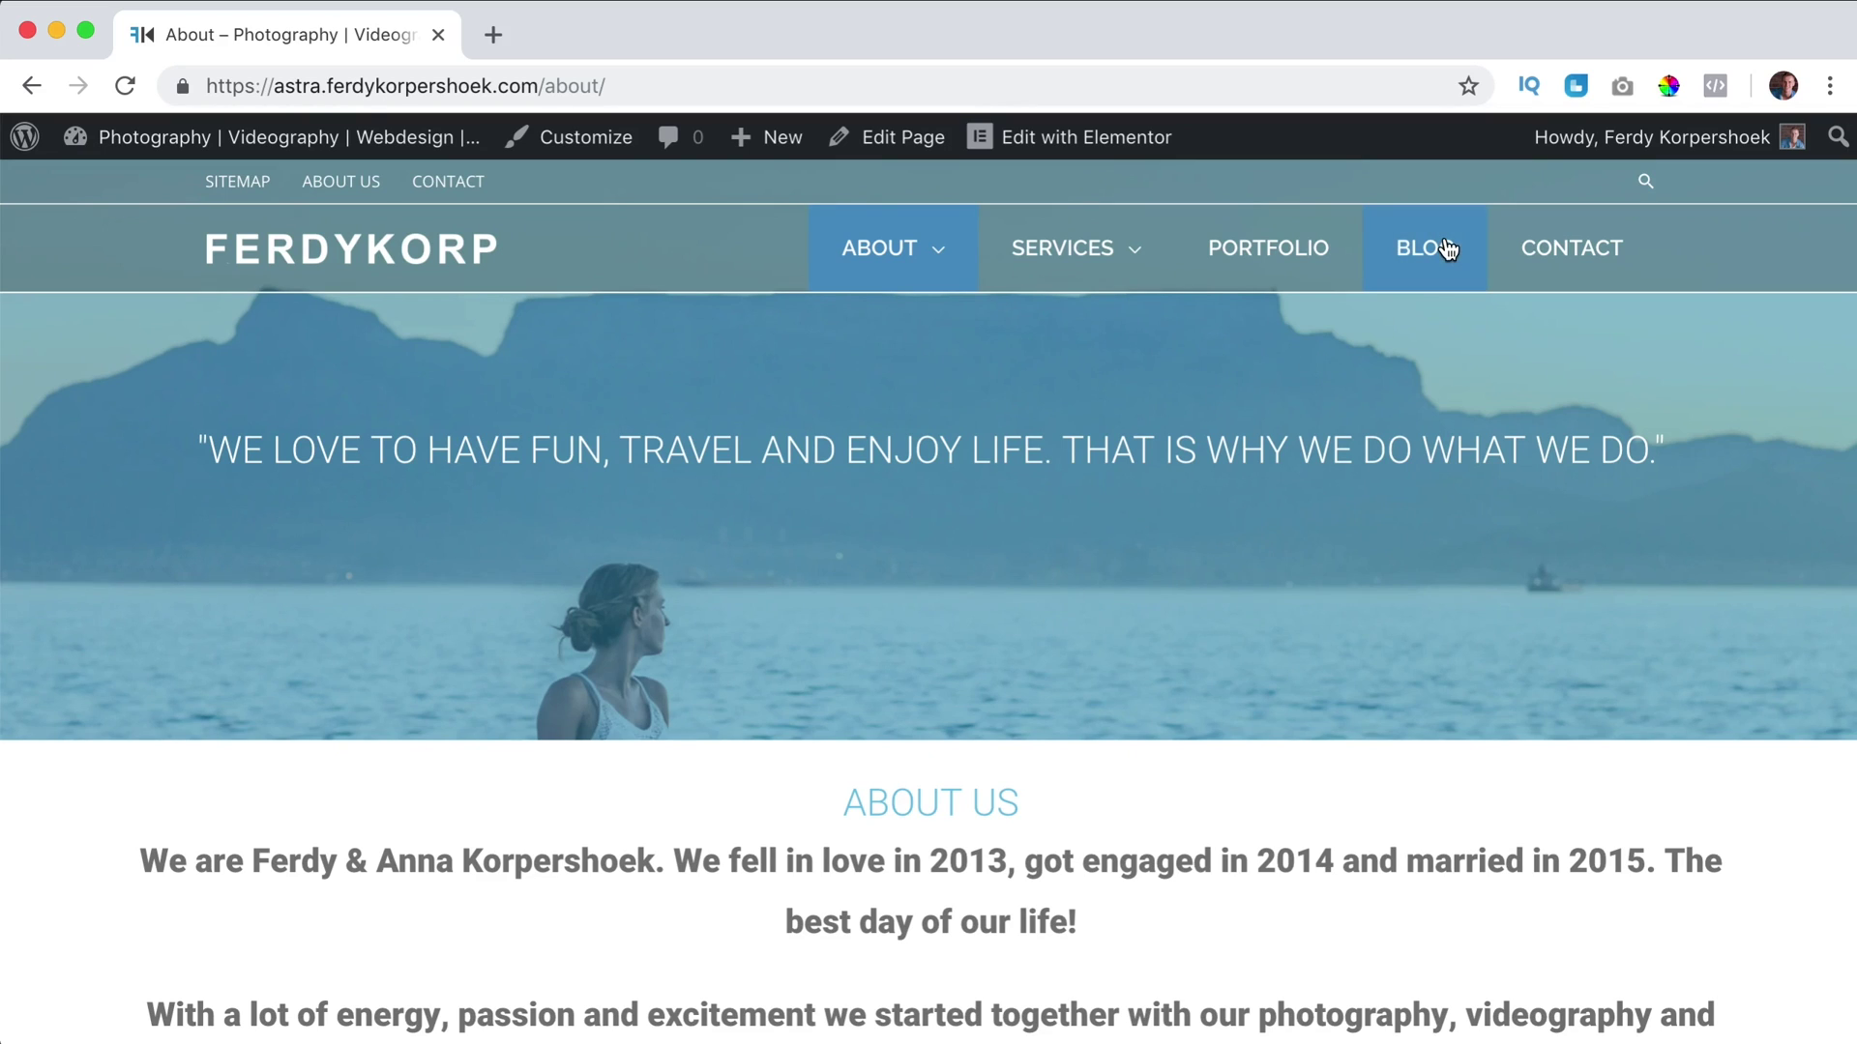
pyautogui.click(1448, 249)
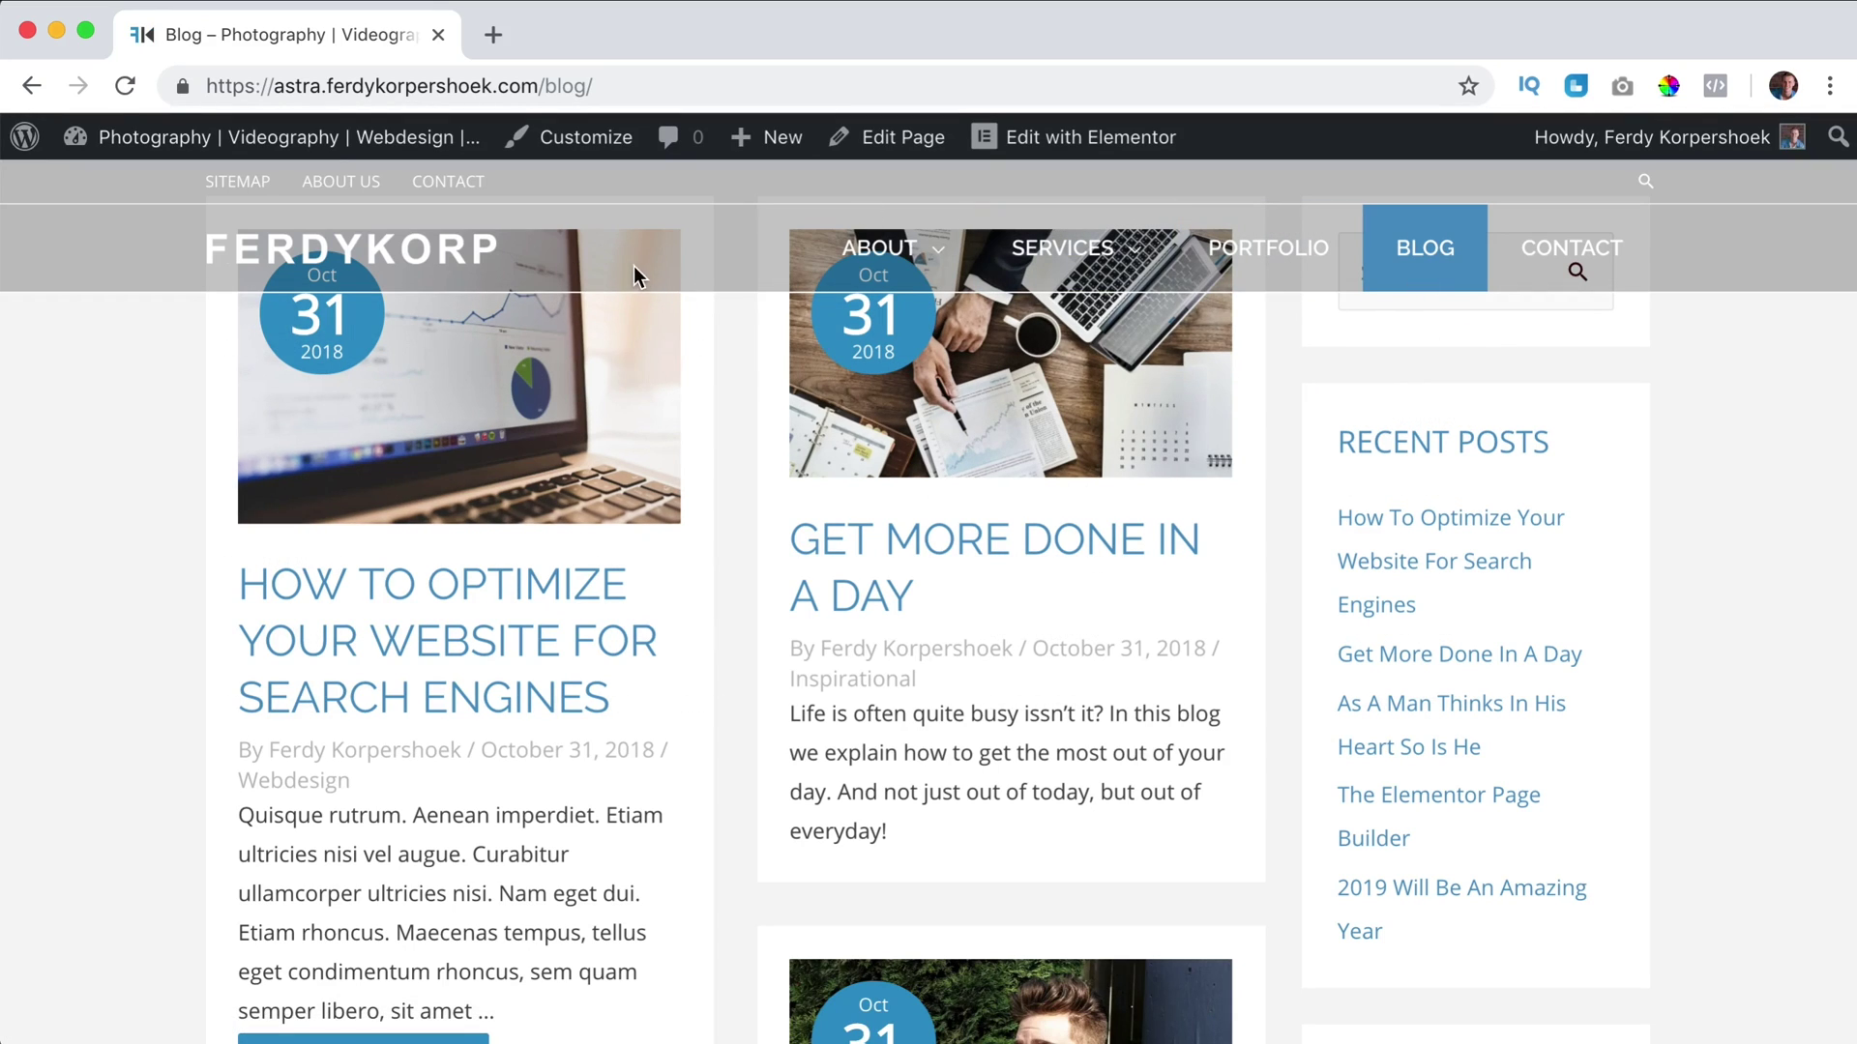
pyautogui.click(585, 140)
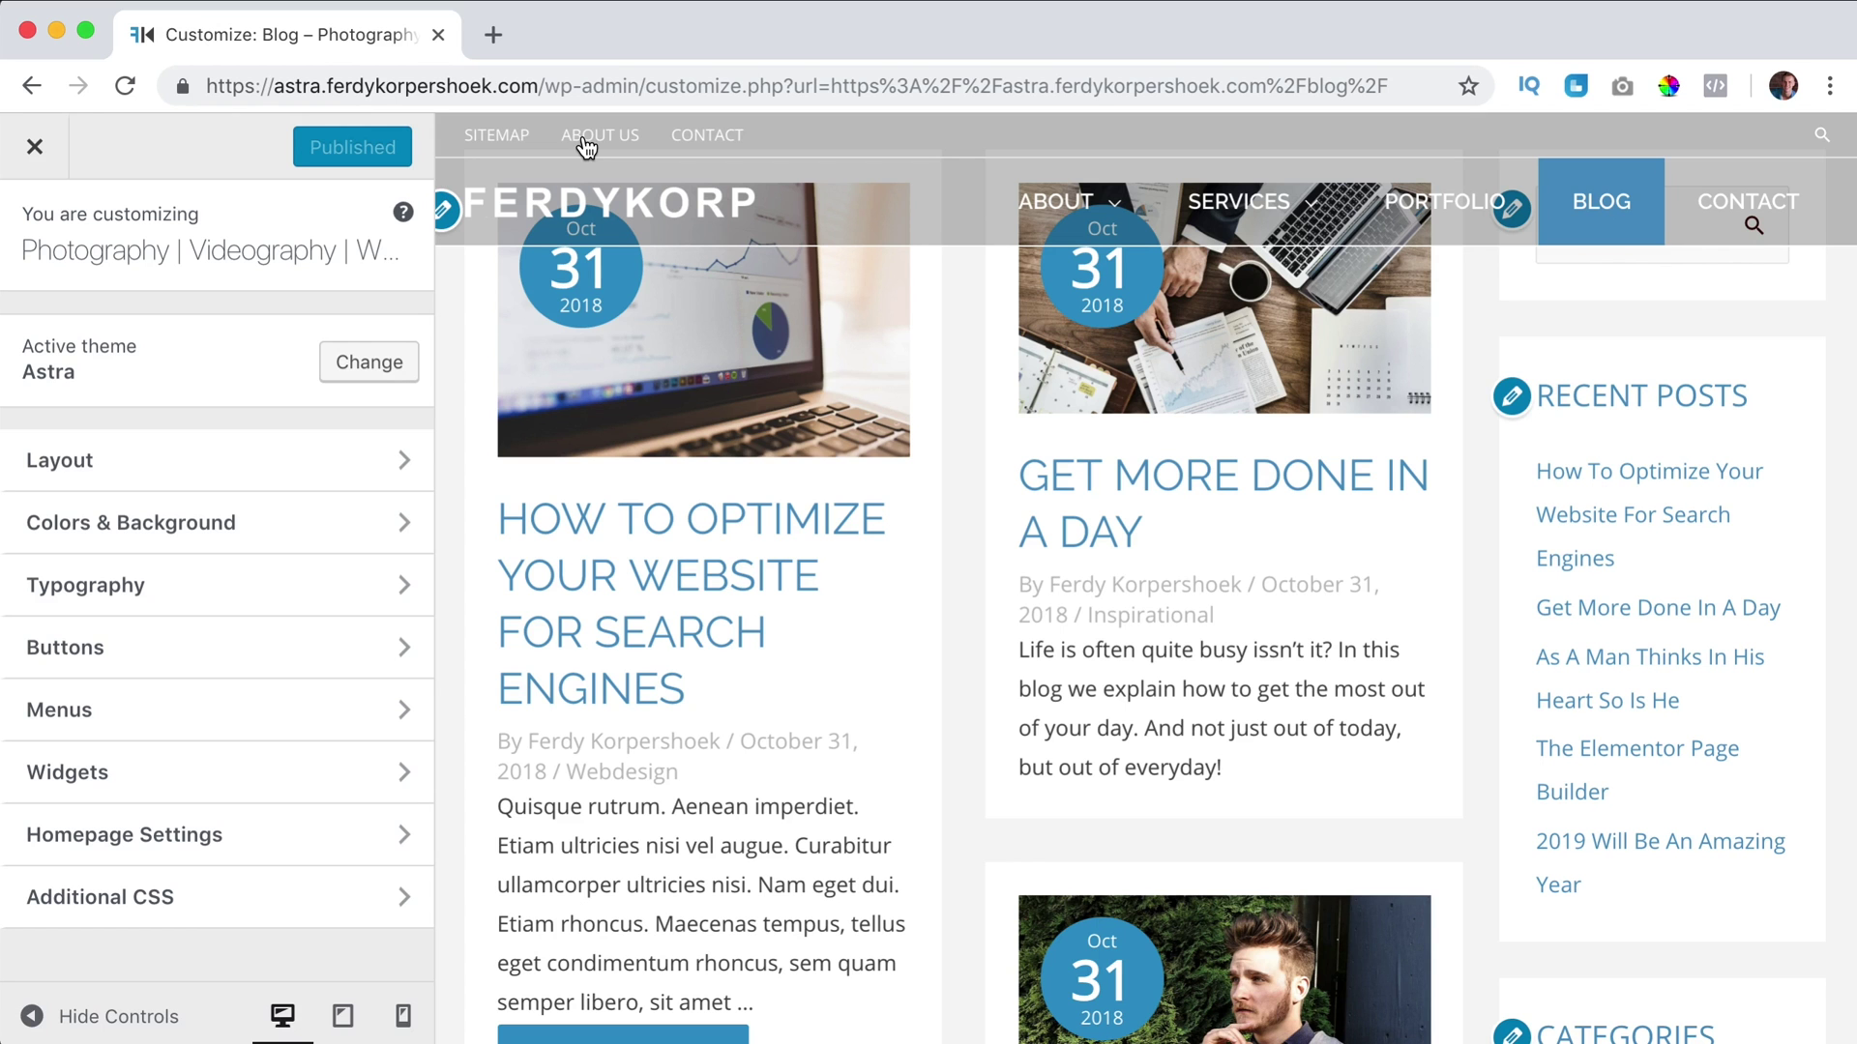
# Uncheck Enable on Complete Website under Layout > Header > Transparent Header, then return to the live Blog
pyautogui.click(178, 464)
pyautogui.click(178, 419)
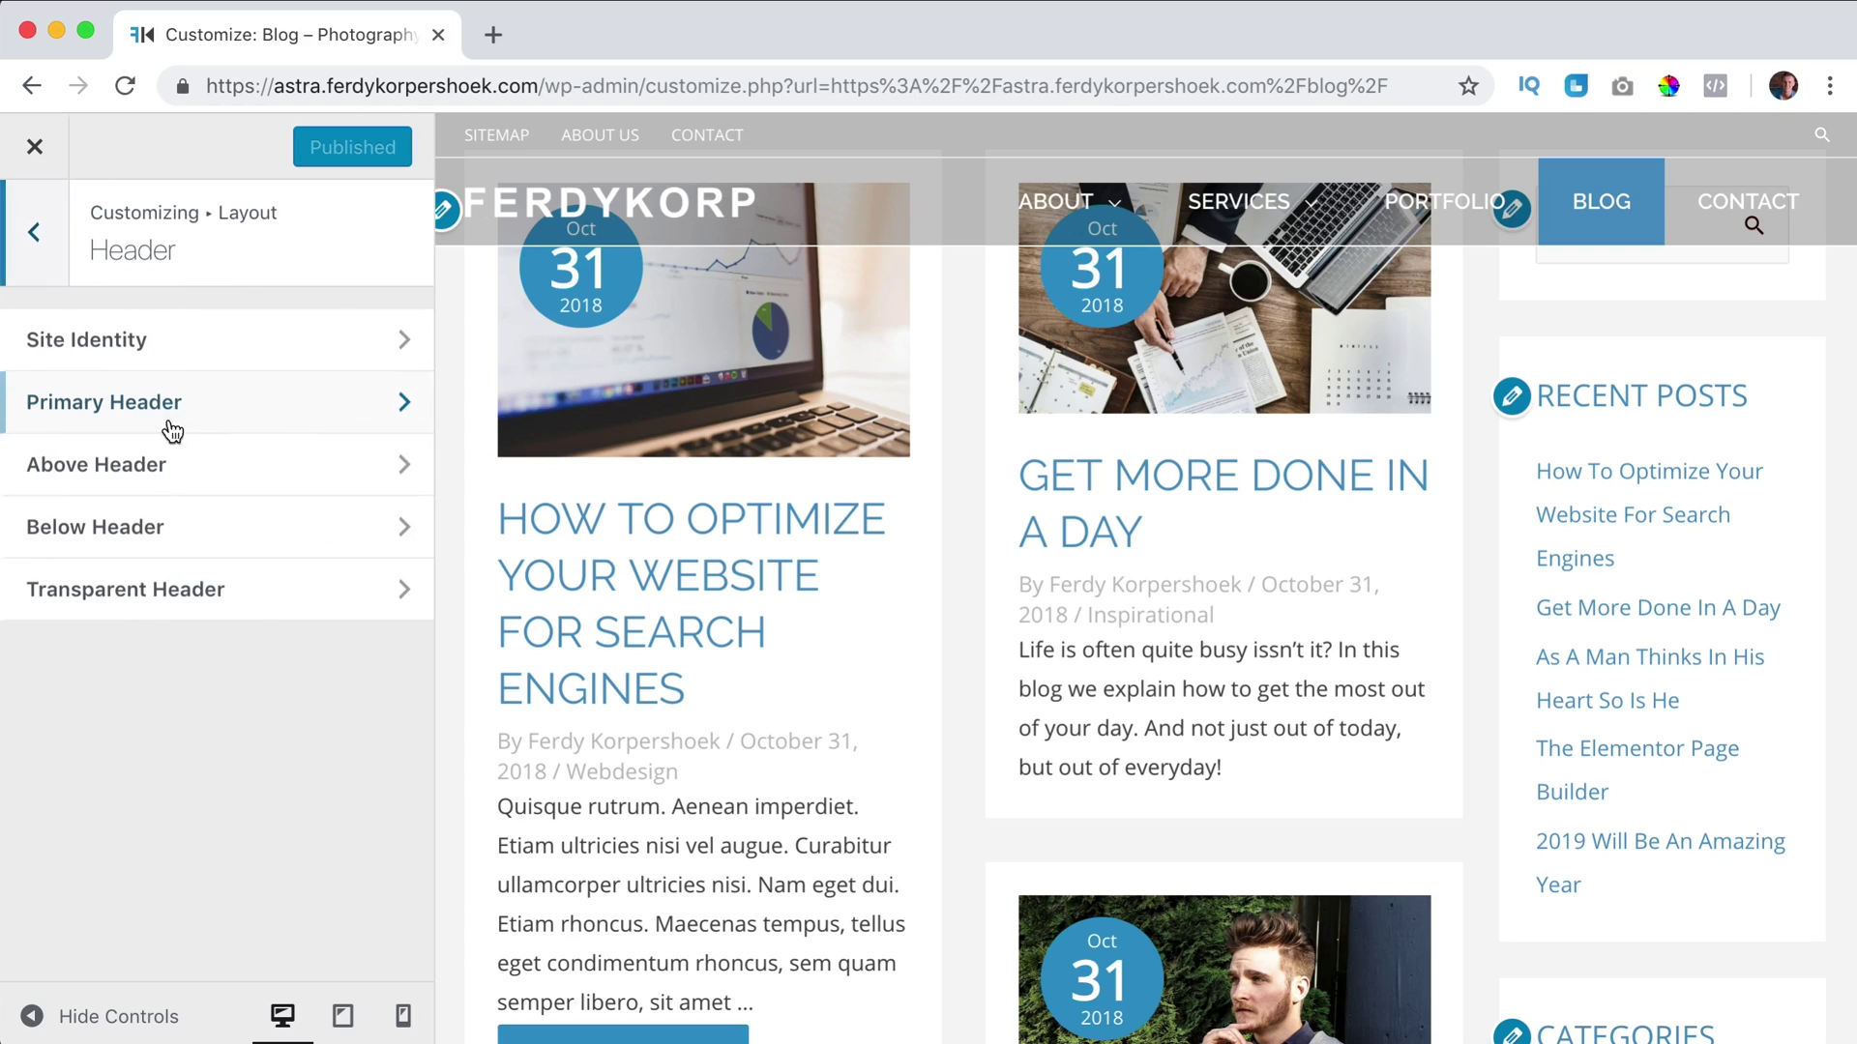
pyautogui.click(148, 607)
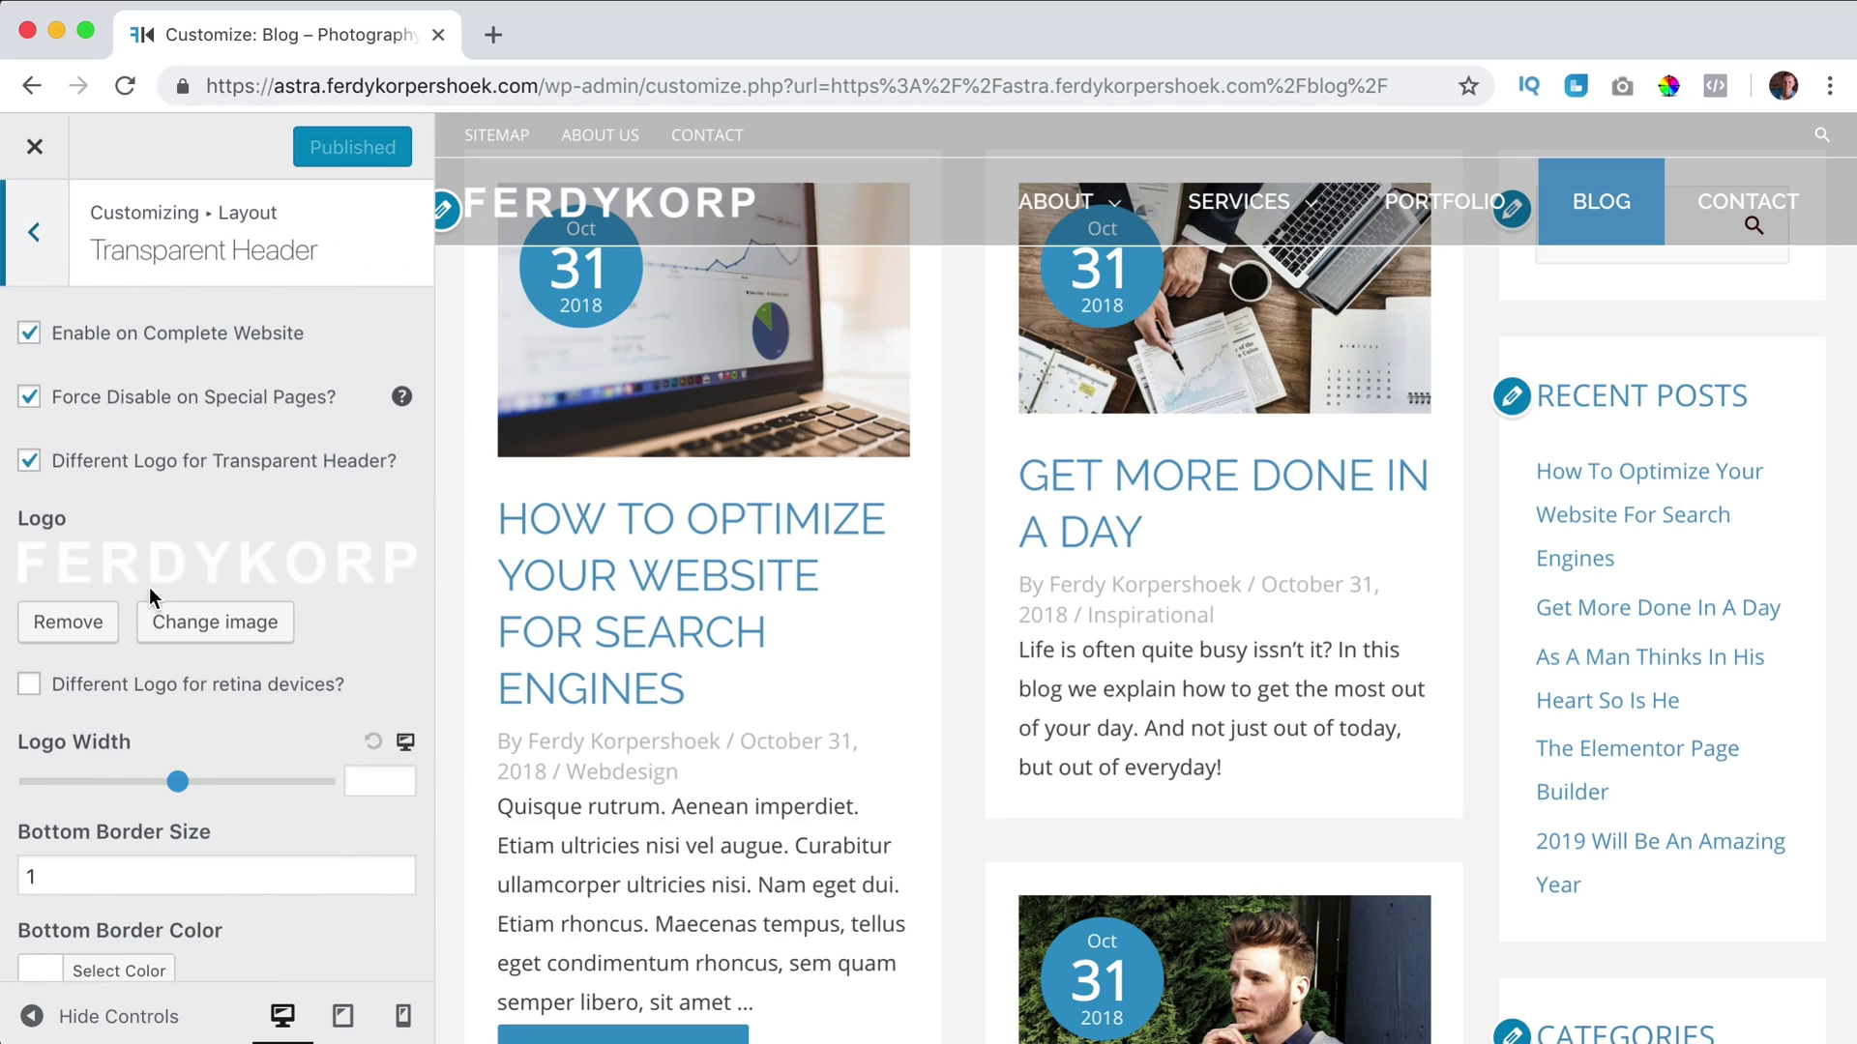
pyautogui.click(30, 337)
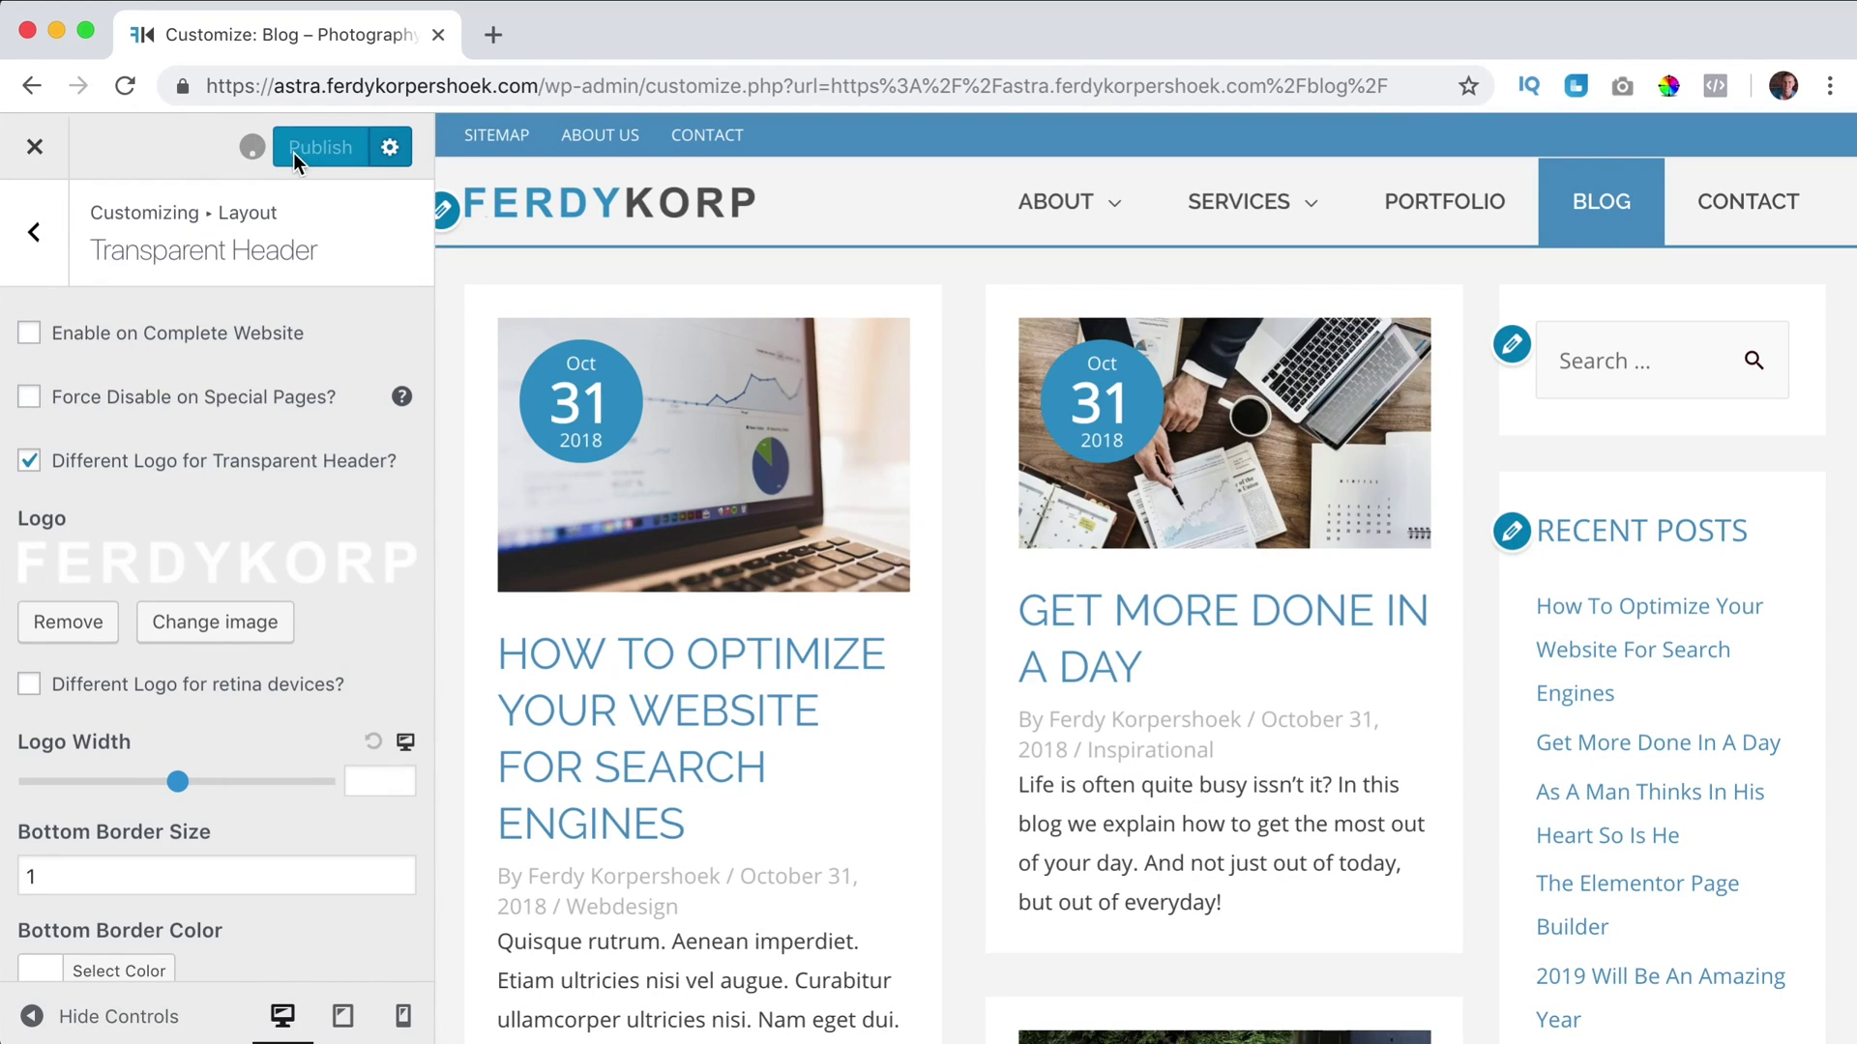
pyautogui.click(35, 150)
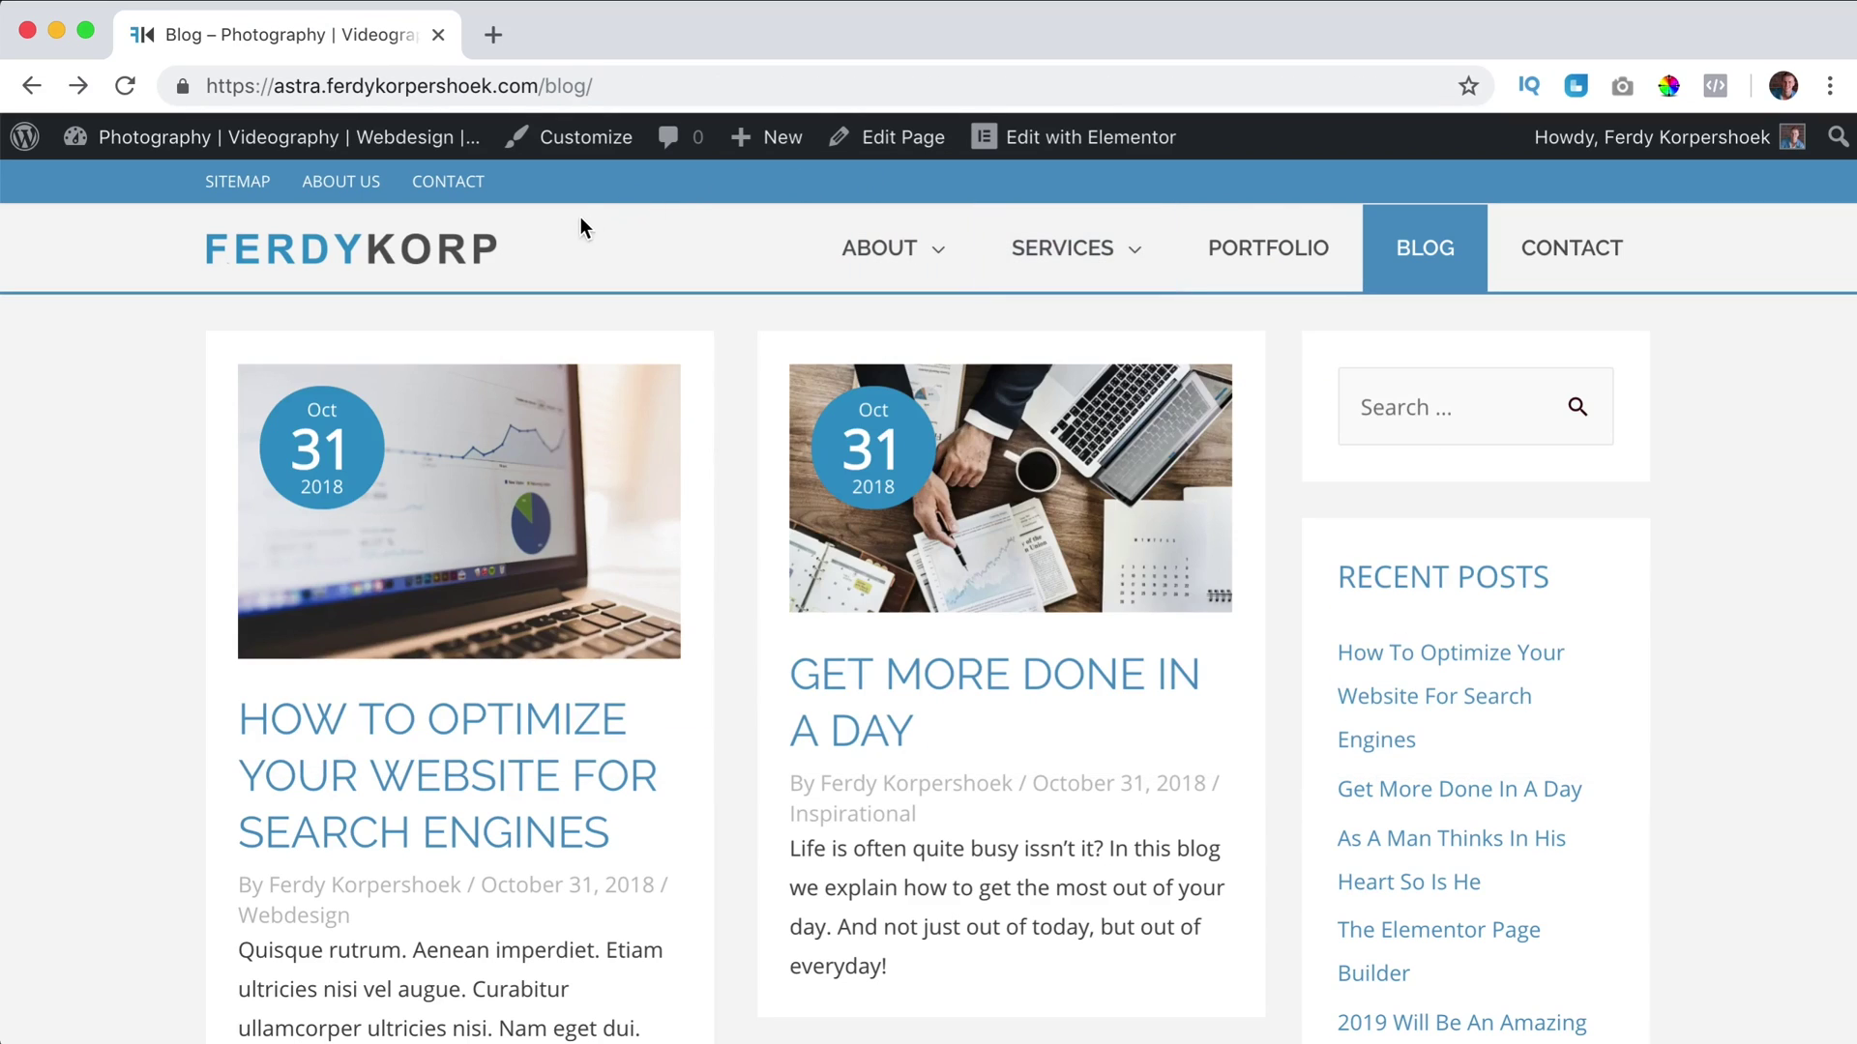
# Set the Home page's Astra Transparent Header option to Enabled and update the page
pyautogui.click(423, 269)
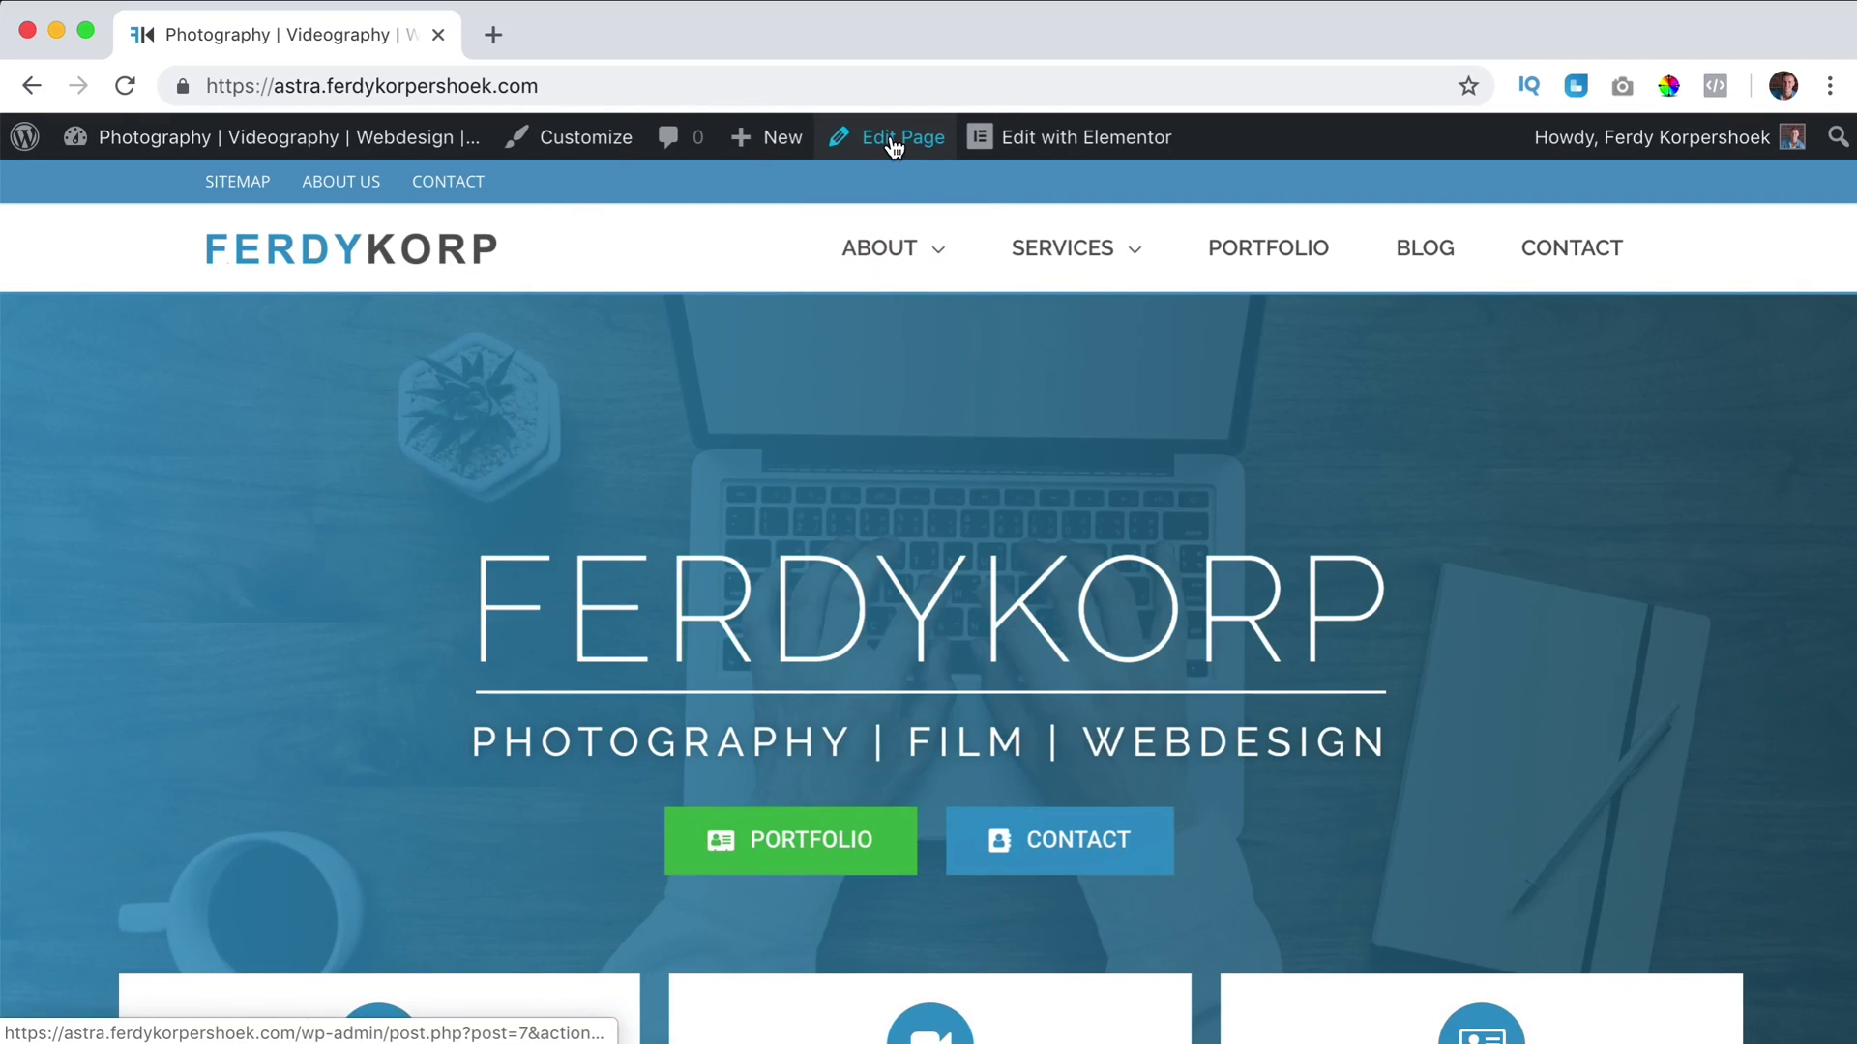
pyautogui.click(891, 141)
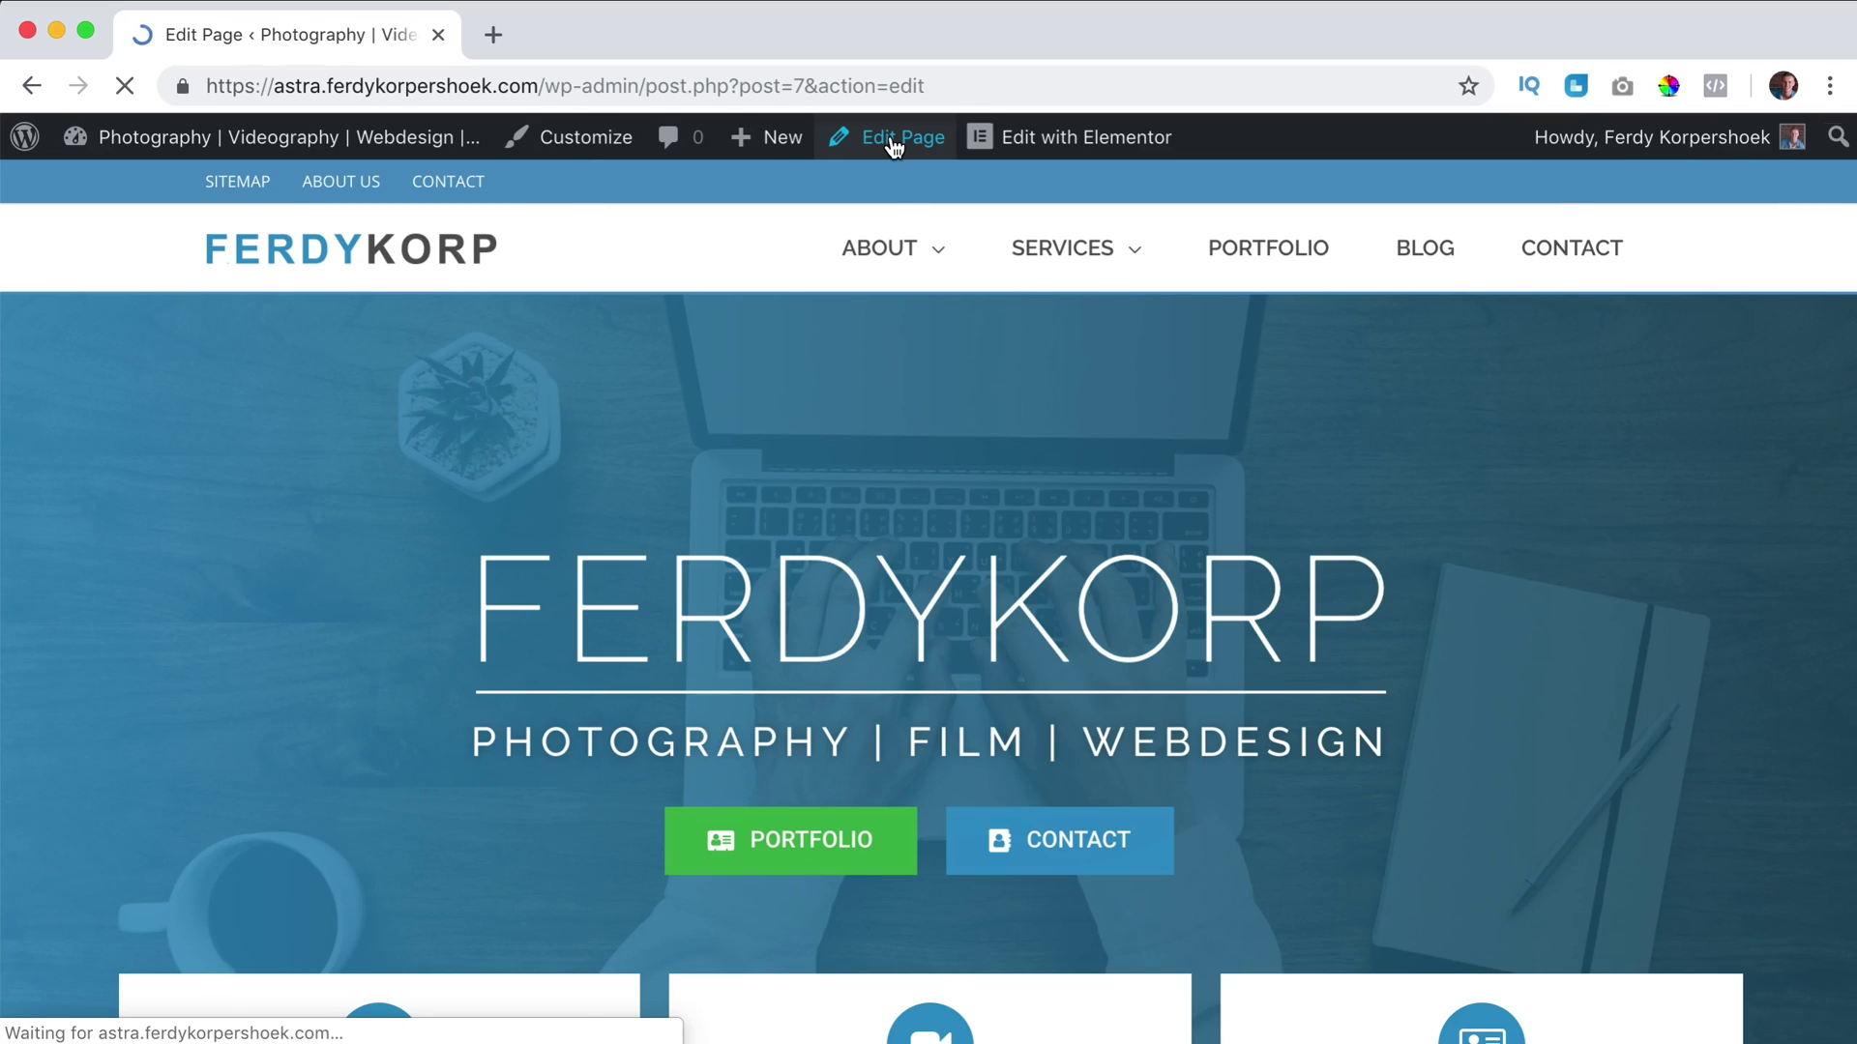
pyautogui.scroll(-10, 1414, 478)
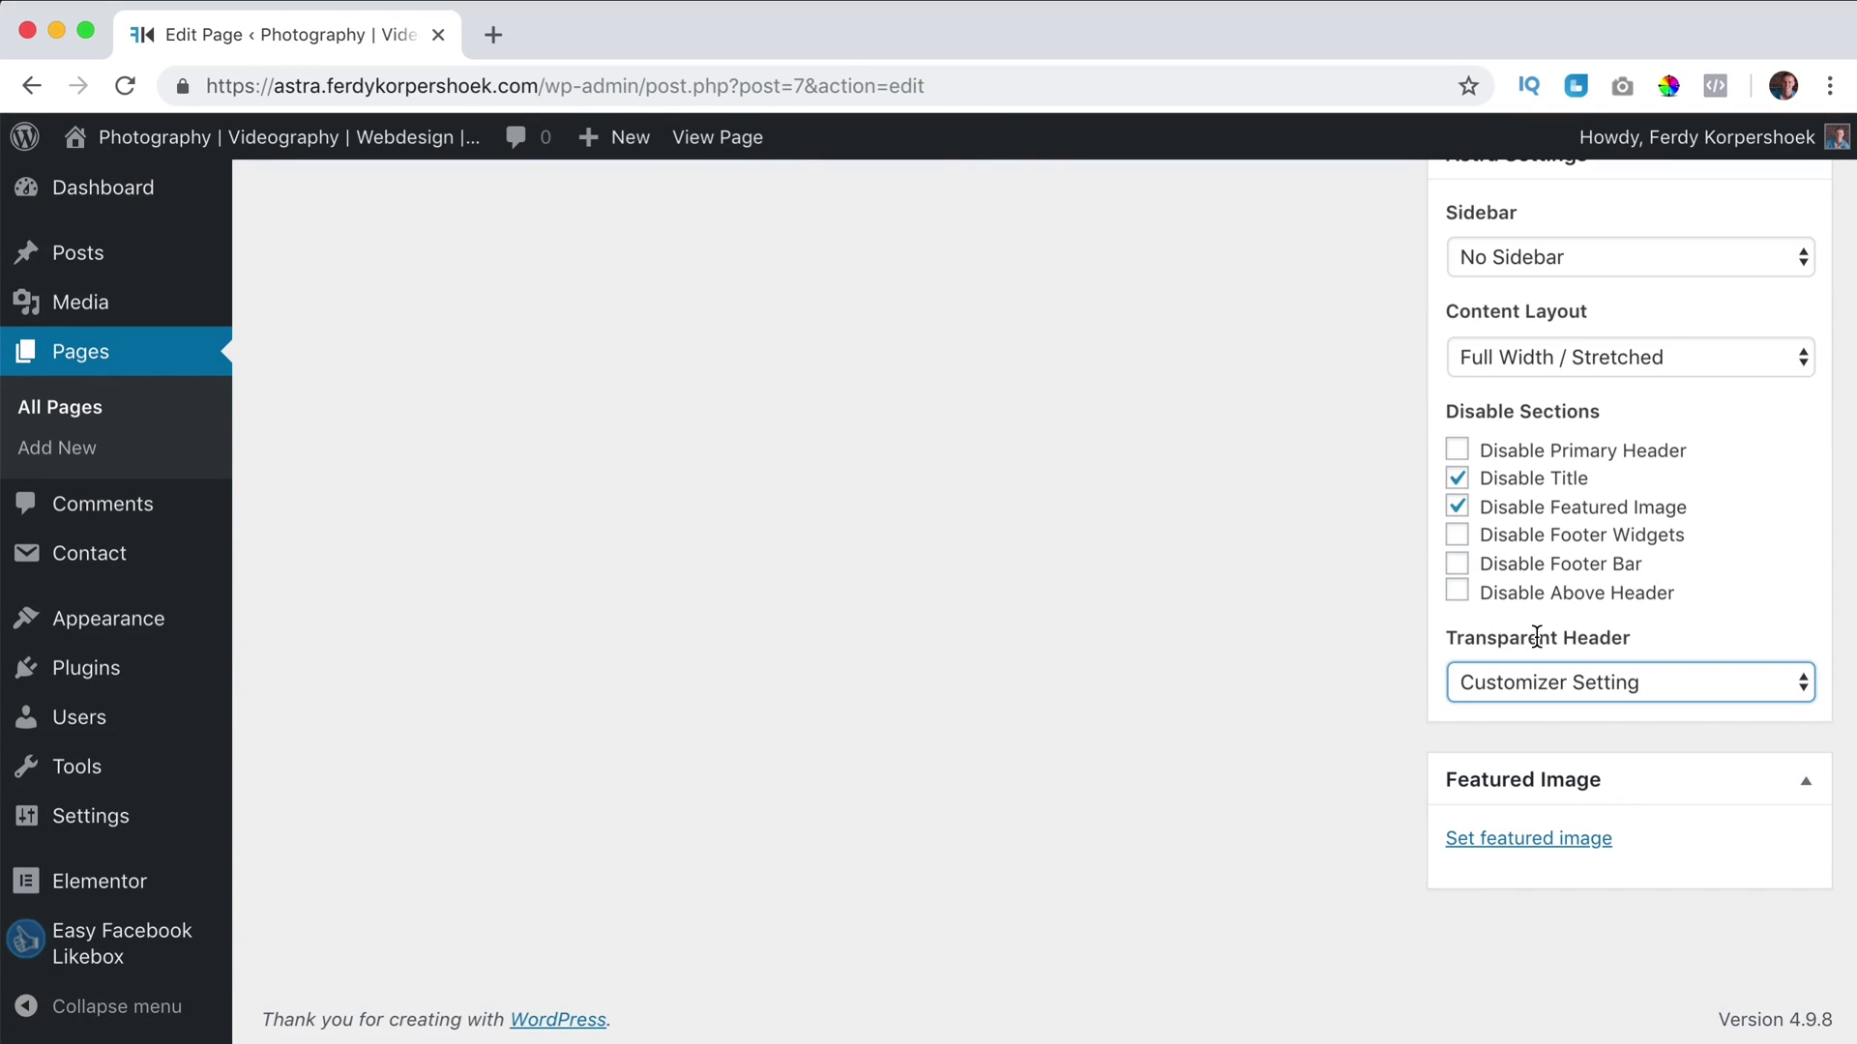
pyautogui.click(1547, 682)
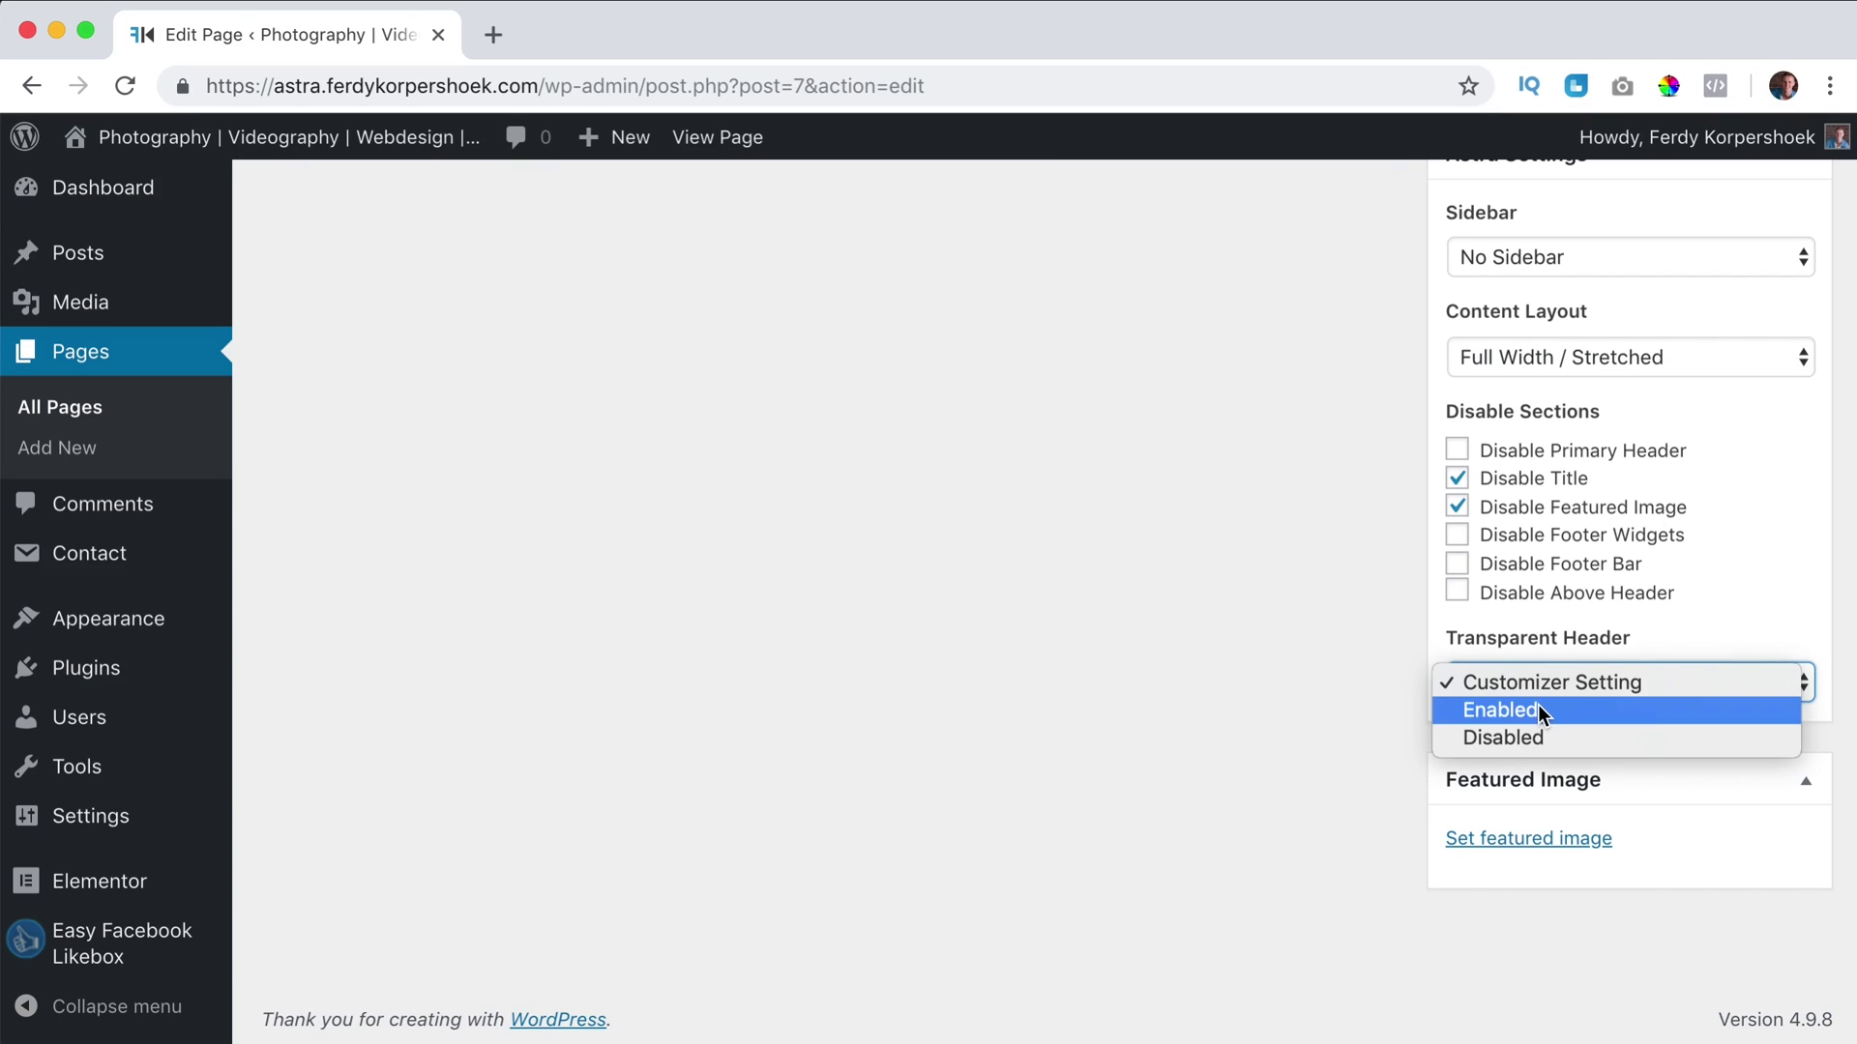
pyautogui.click(1540, 705)
pyautogui.scroll(10, 1354, 648)
pyautogui.click(1756, 627)
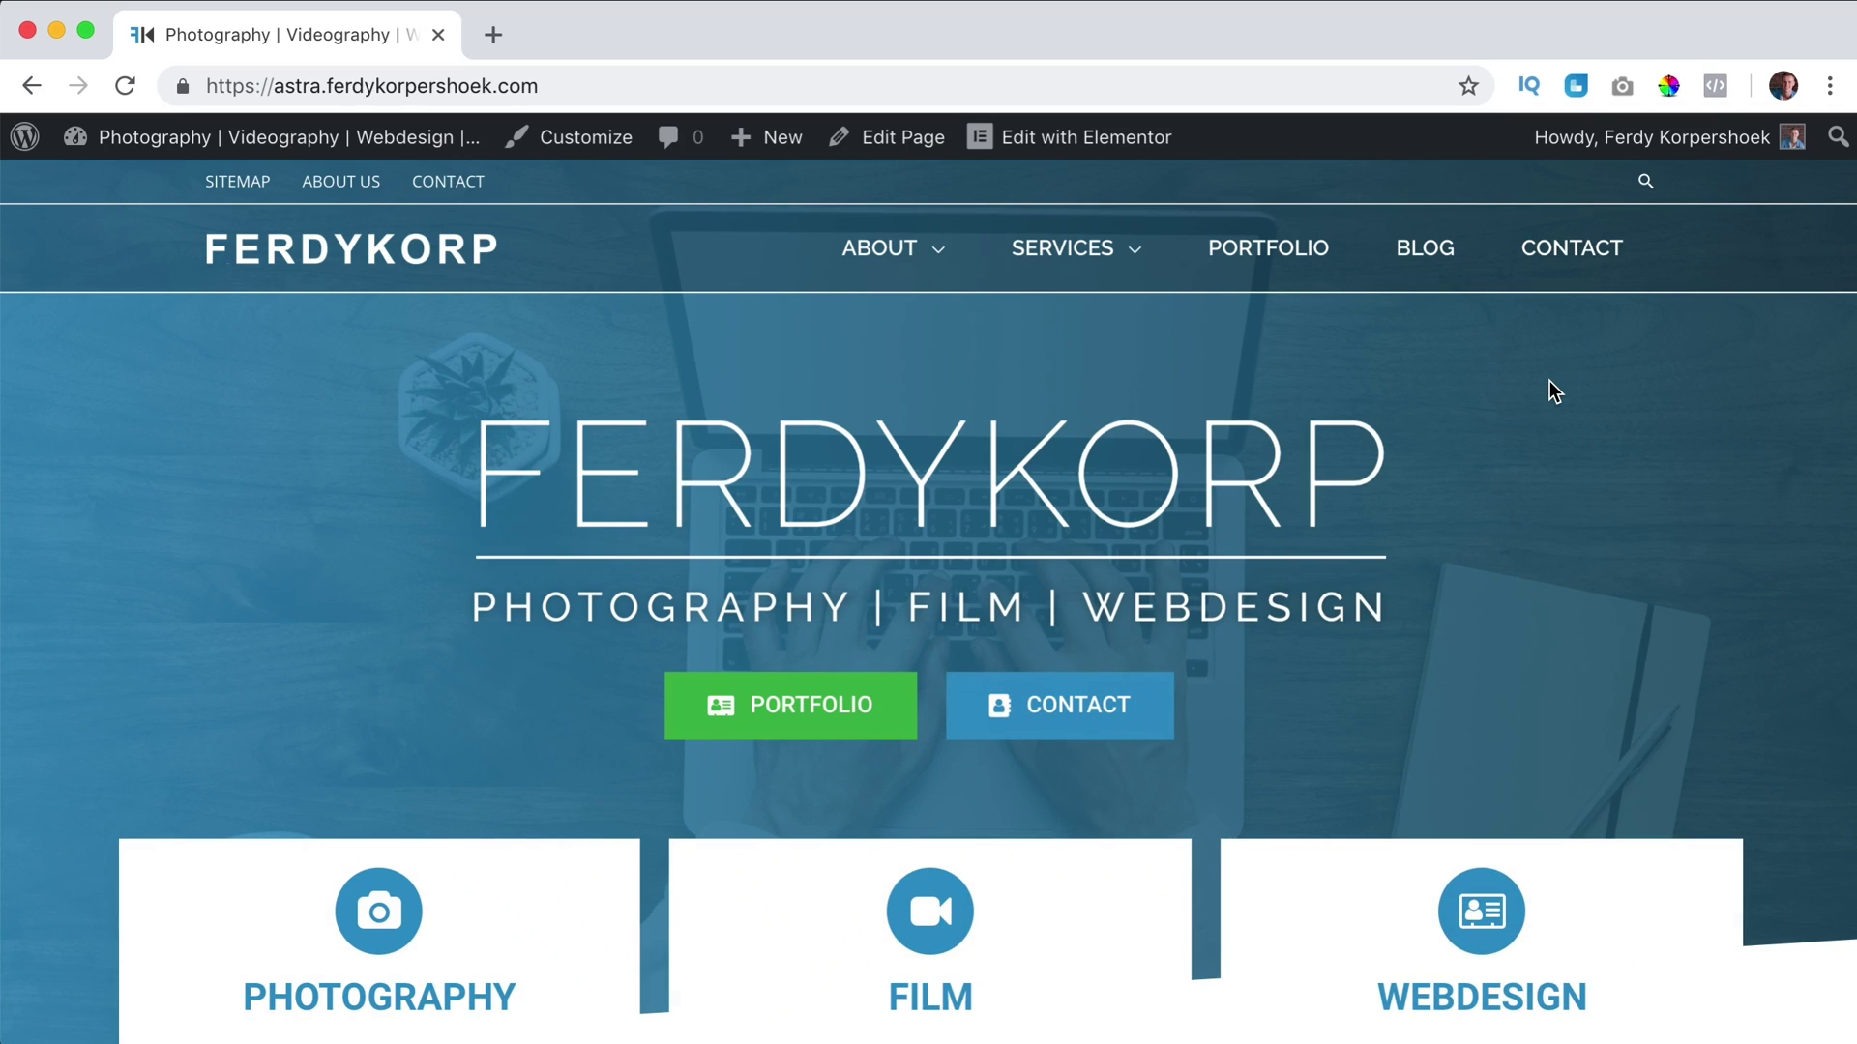
# Check the homepage's transparent header, then view the Portfolio and About pages' solid headers
pyautogui.scroll(-15, 1548, 381)
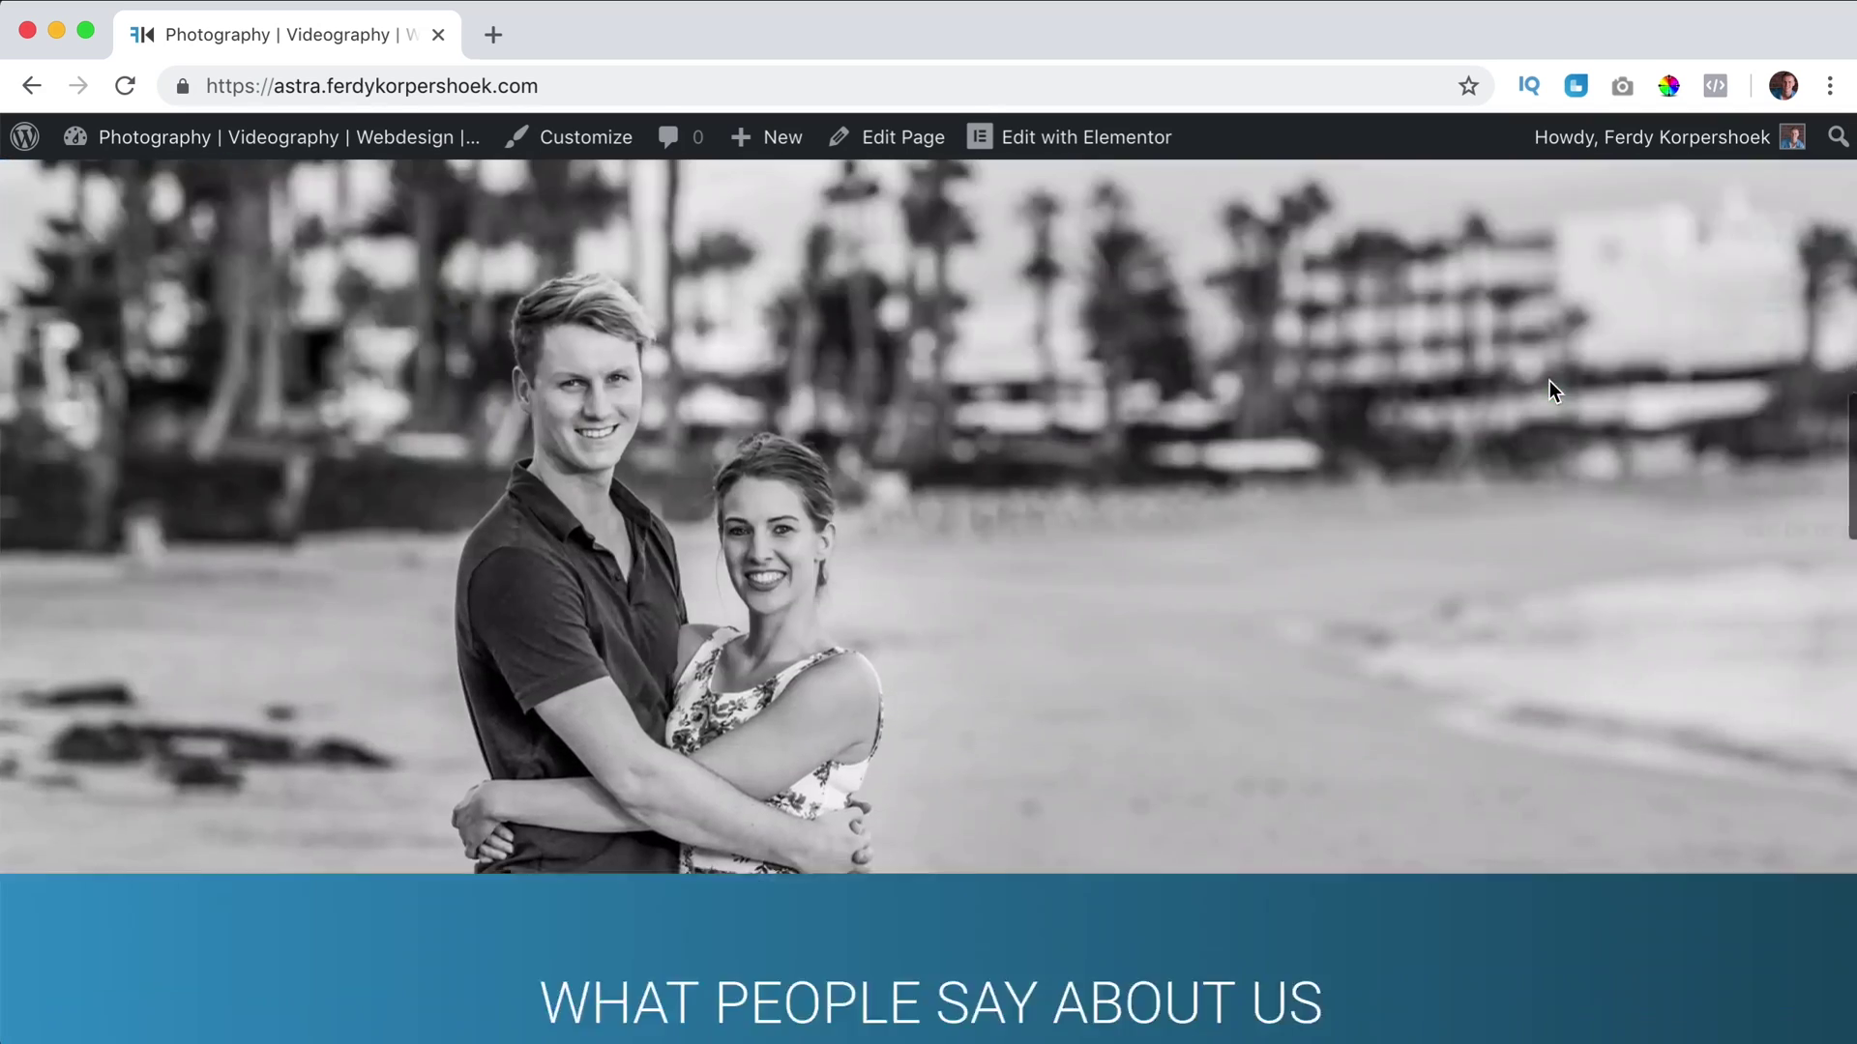
pyautogui.scroll(15, 1548, 380)
pyautogui.moveTo(839, 267)
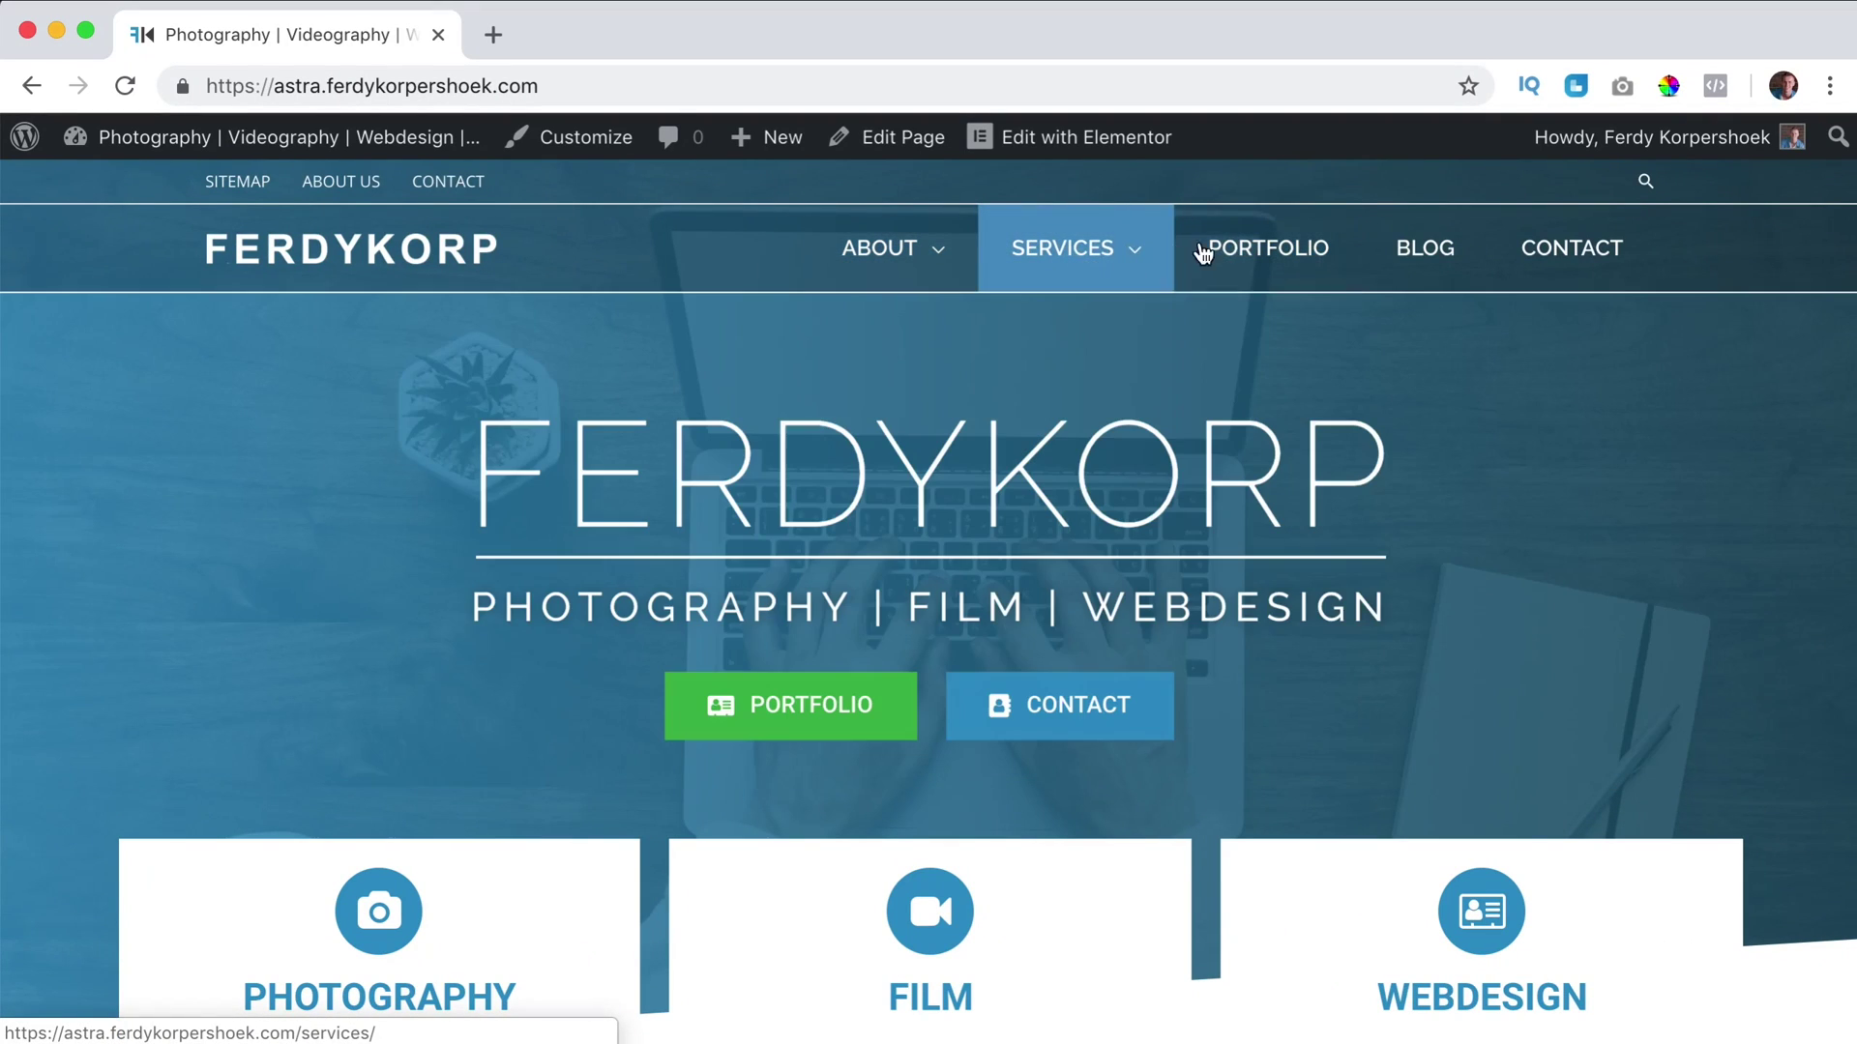
pyautogui.click(1228, 251)
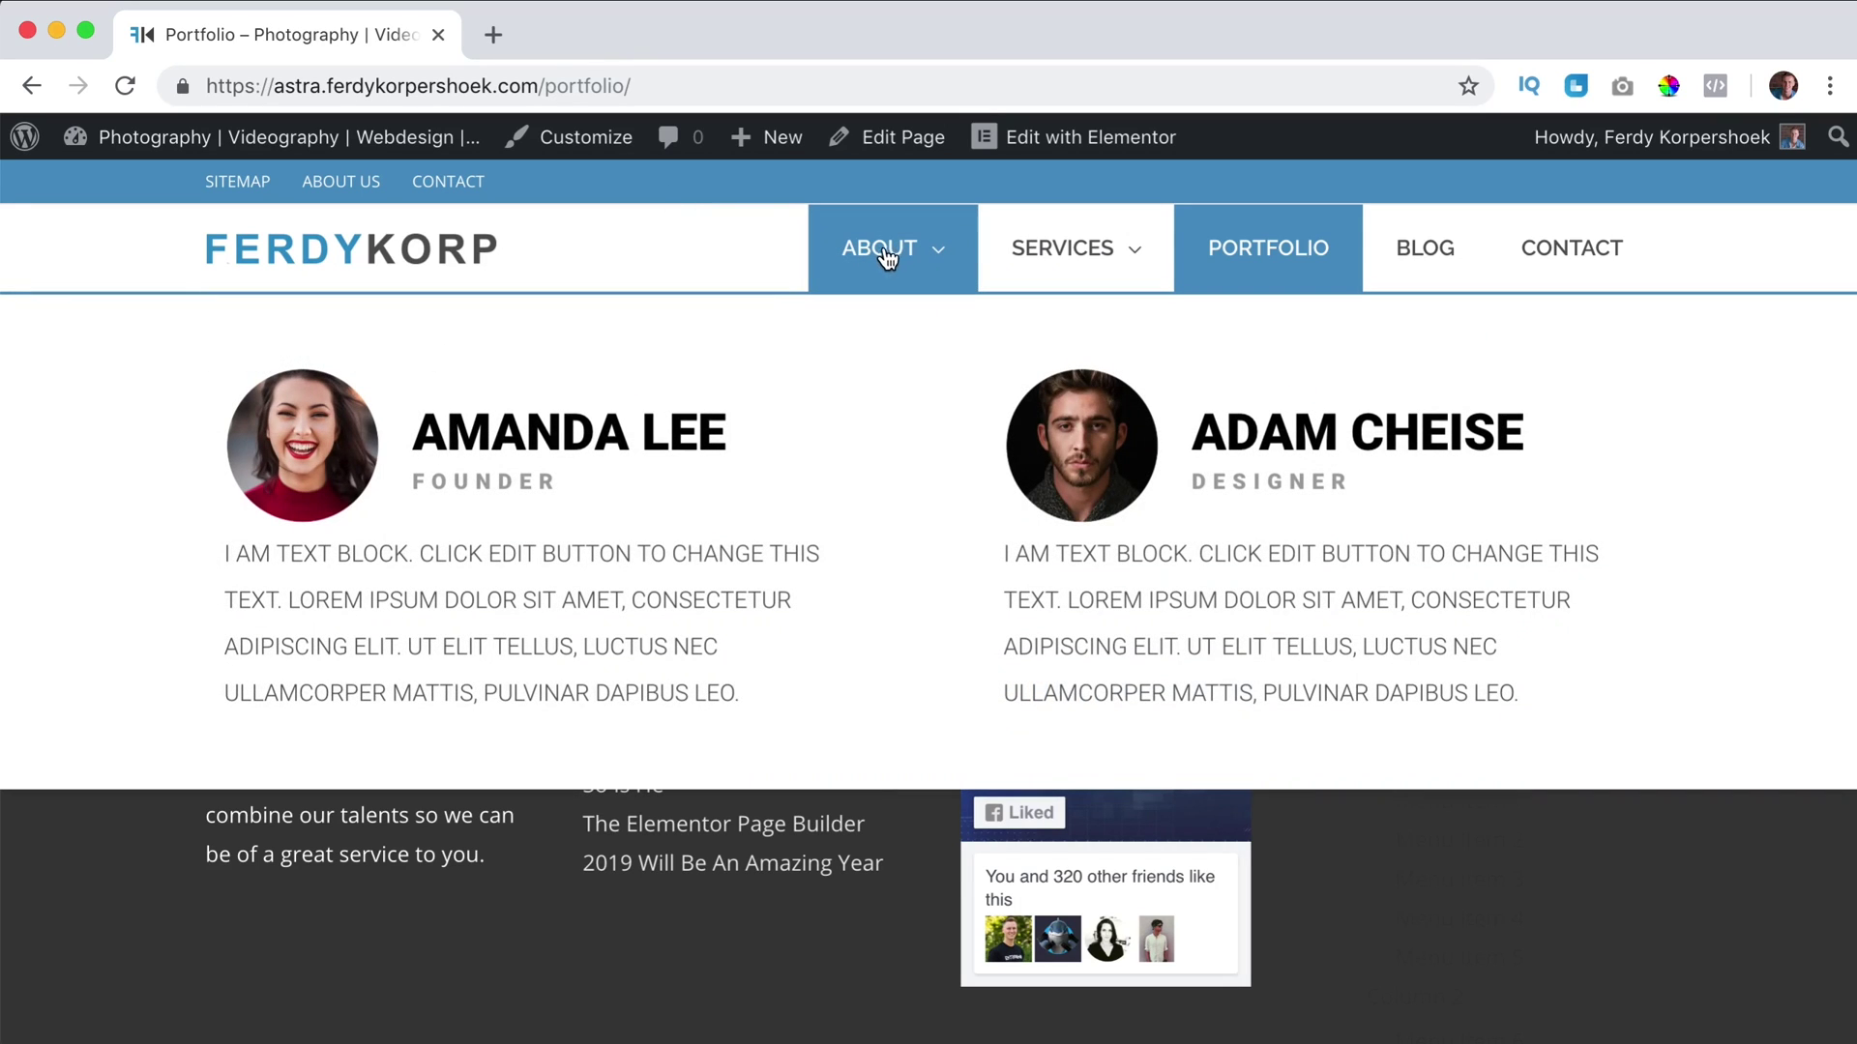
pyautogui.click(878, 253)
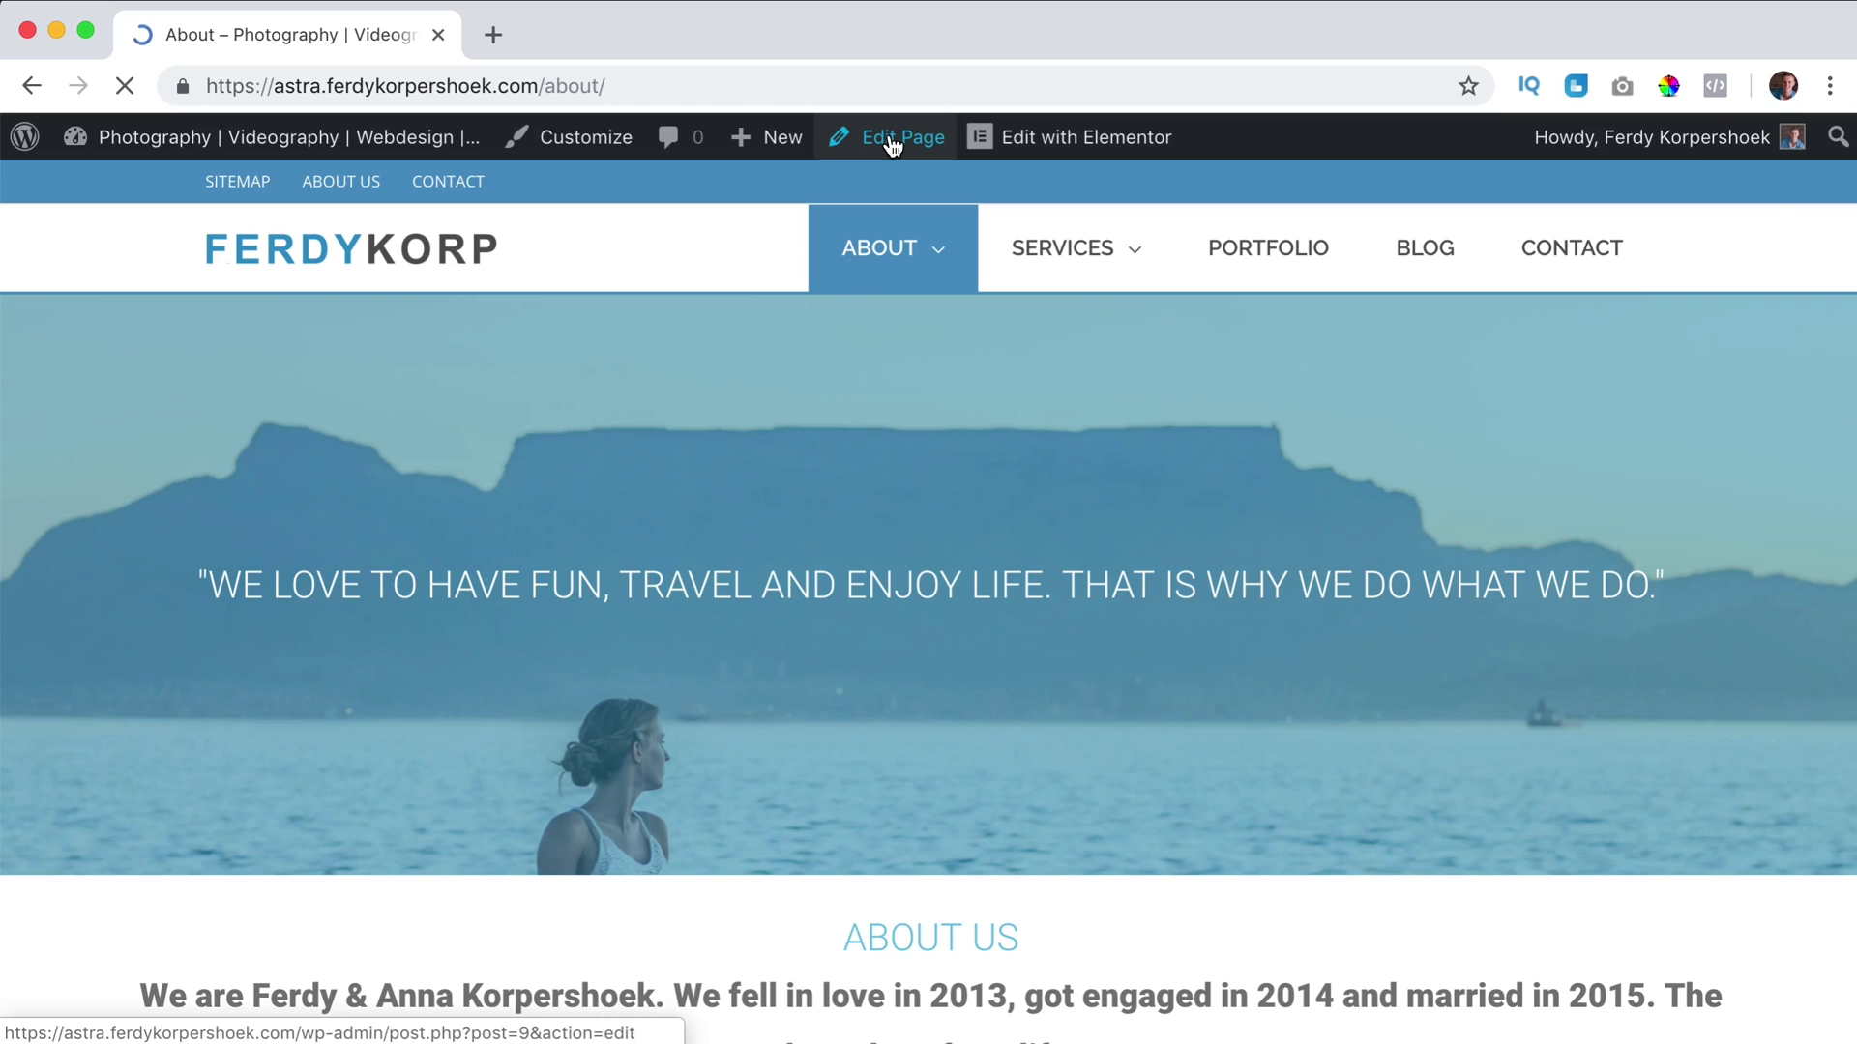
# Set the About page's Transparent Header option to Enabled and update it
pyautogui.scroll(-10, 1418, 586)
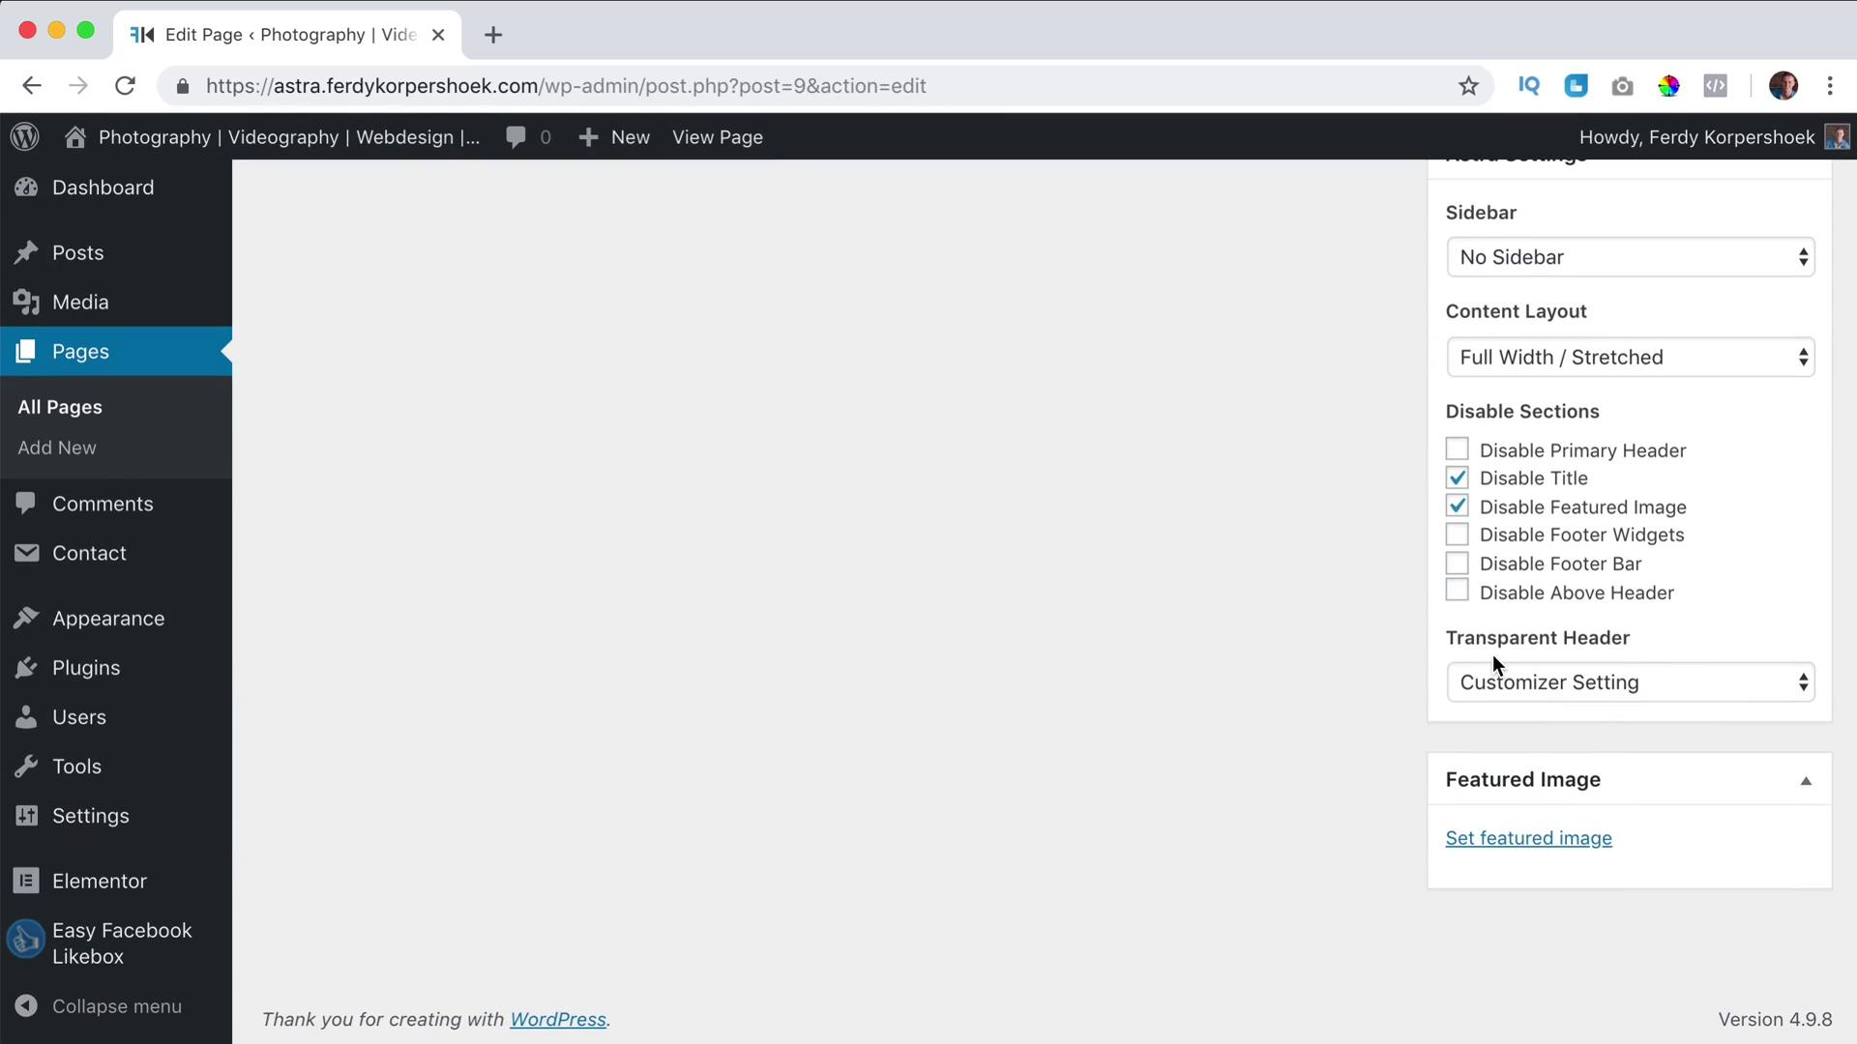
pyautogui.click(1495, 677)
pyautogui.click(1499, 710)
pyautogui.scroll(10, 1348, 682)
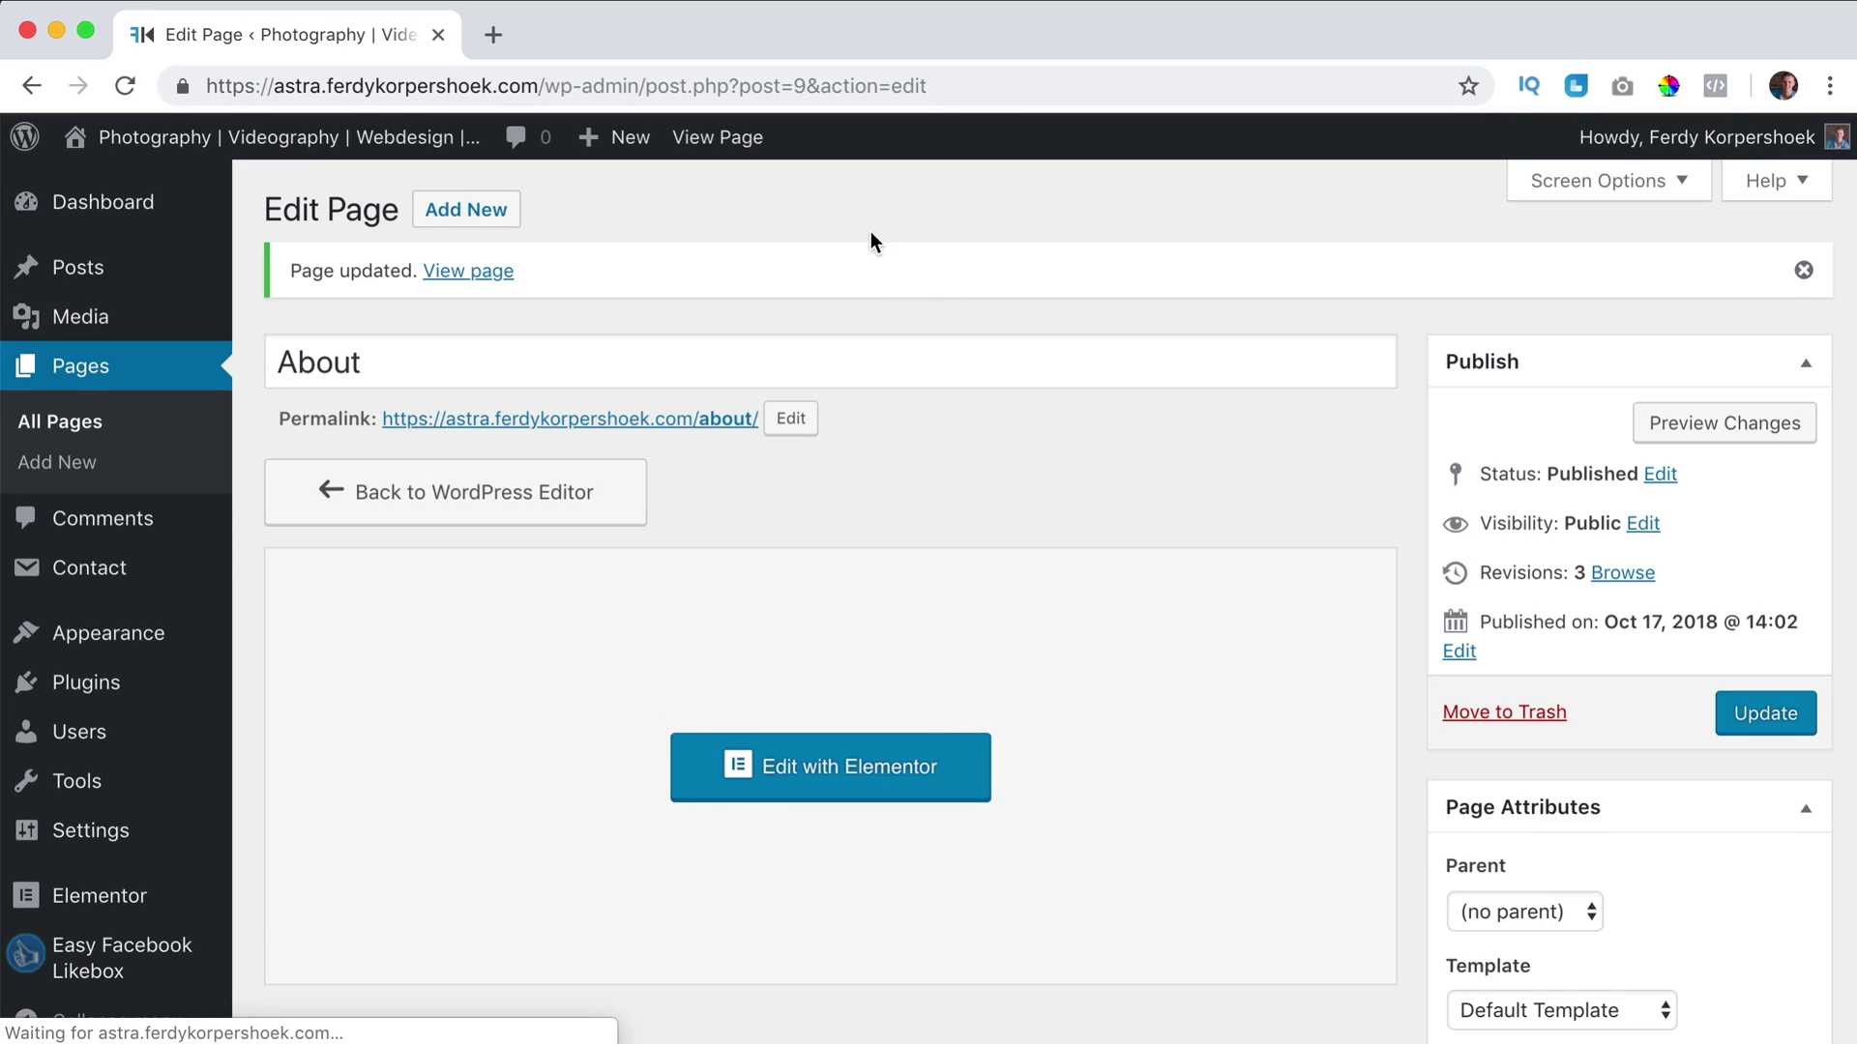
# View the updated About page's transparent header, then return to the homepage
pyautogui.click(733, 140)
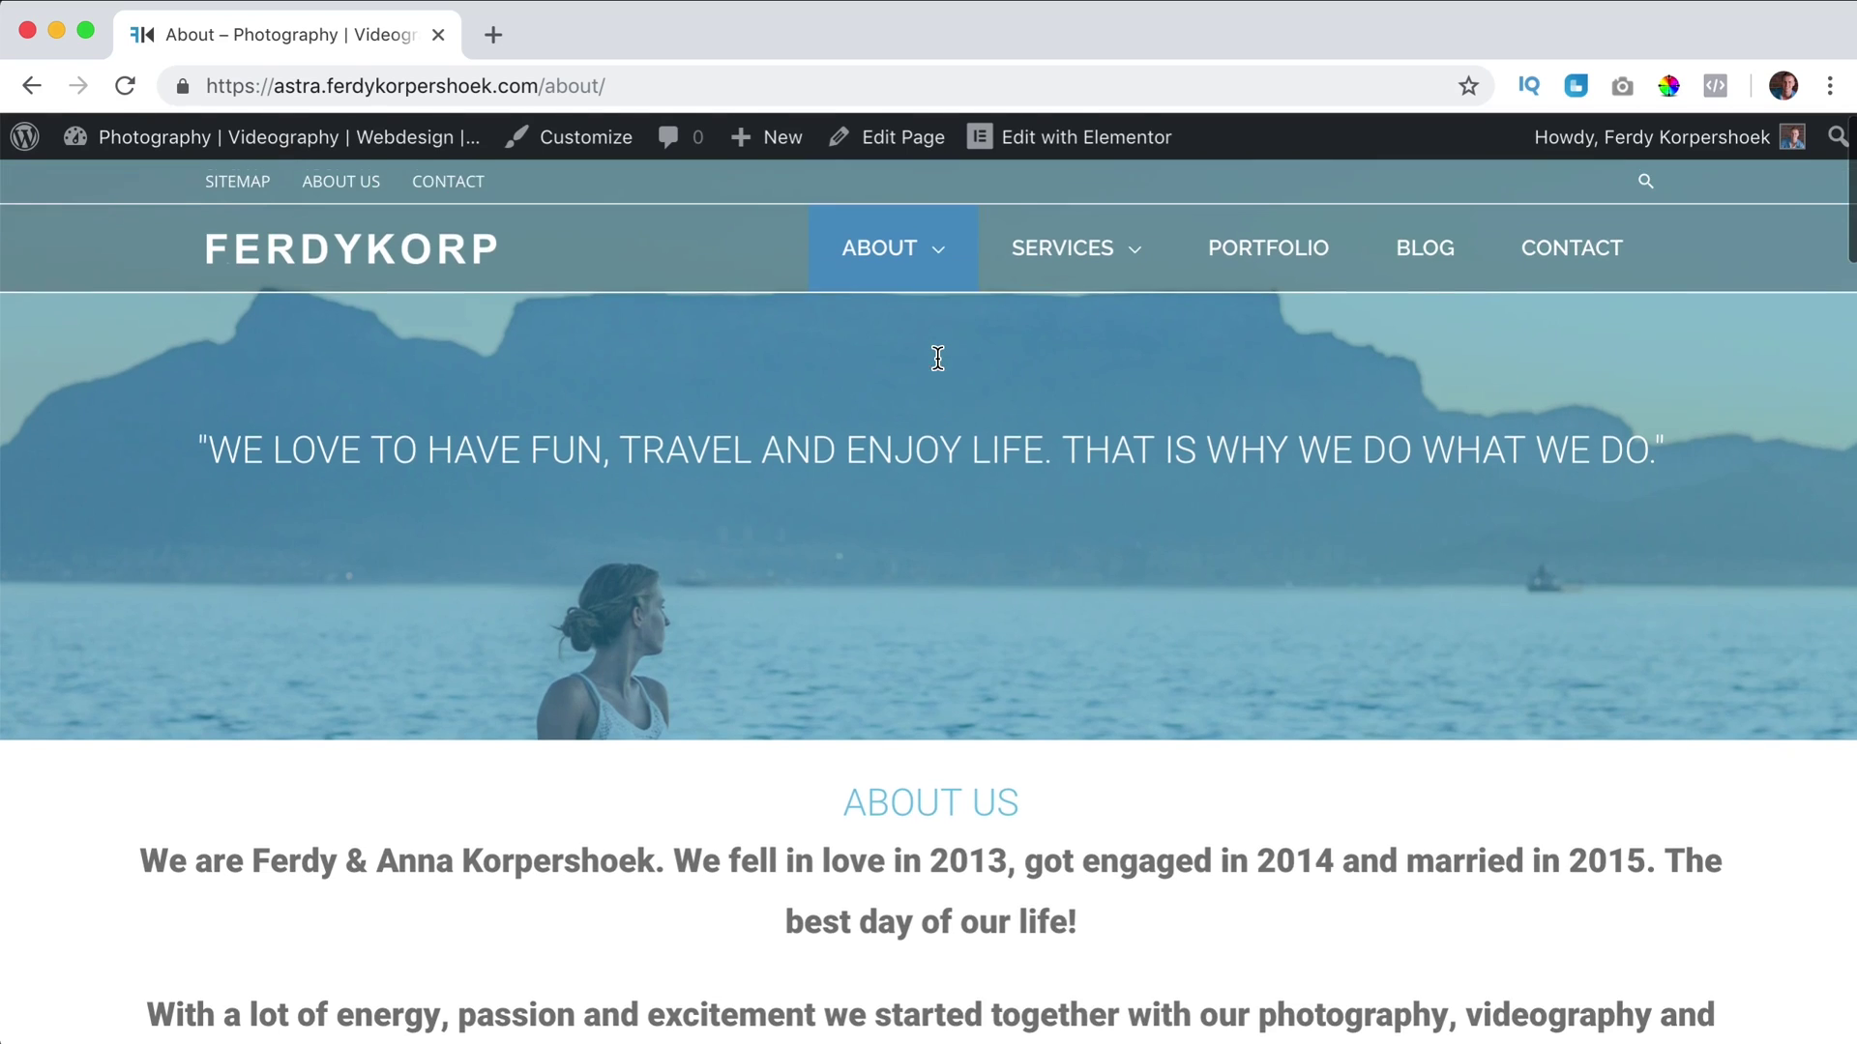
pyautogui.scroll(-8, 1146, 549)
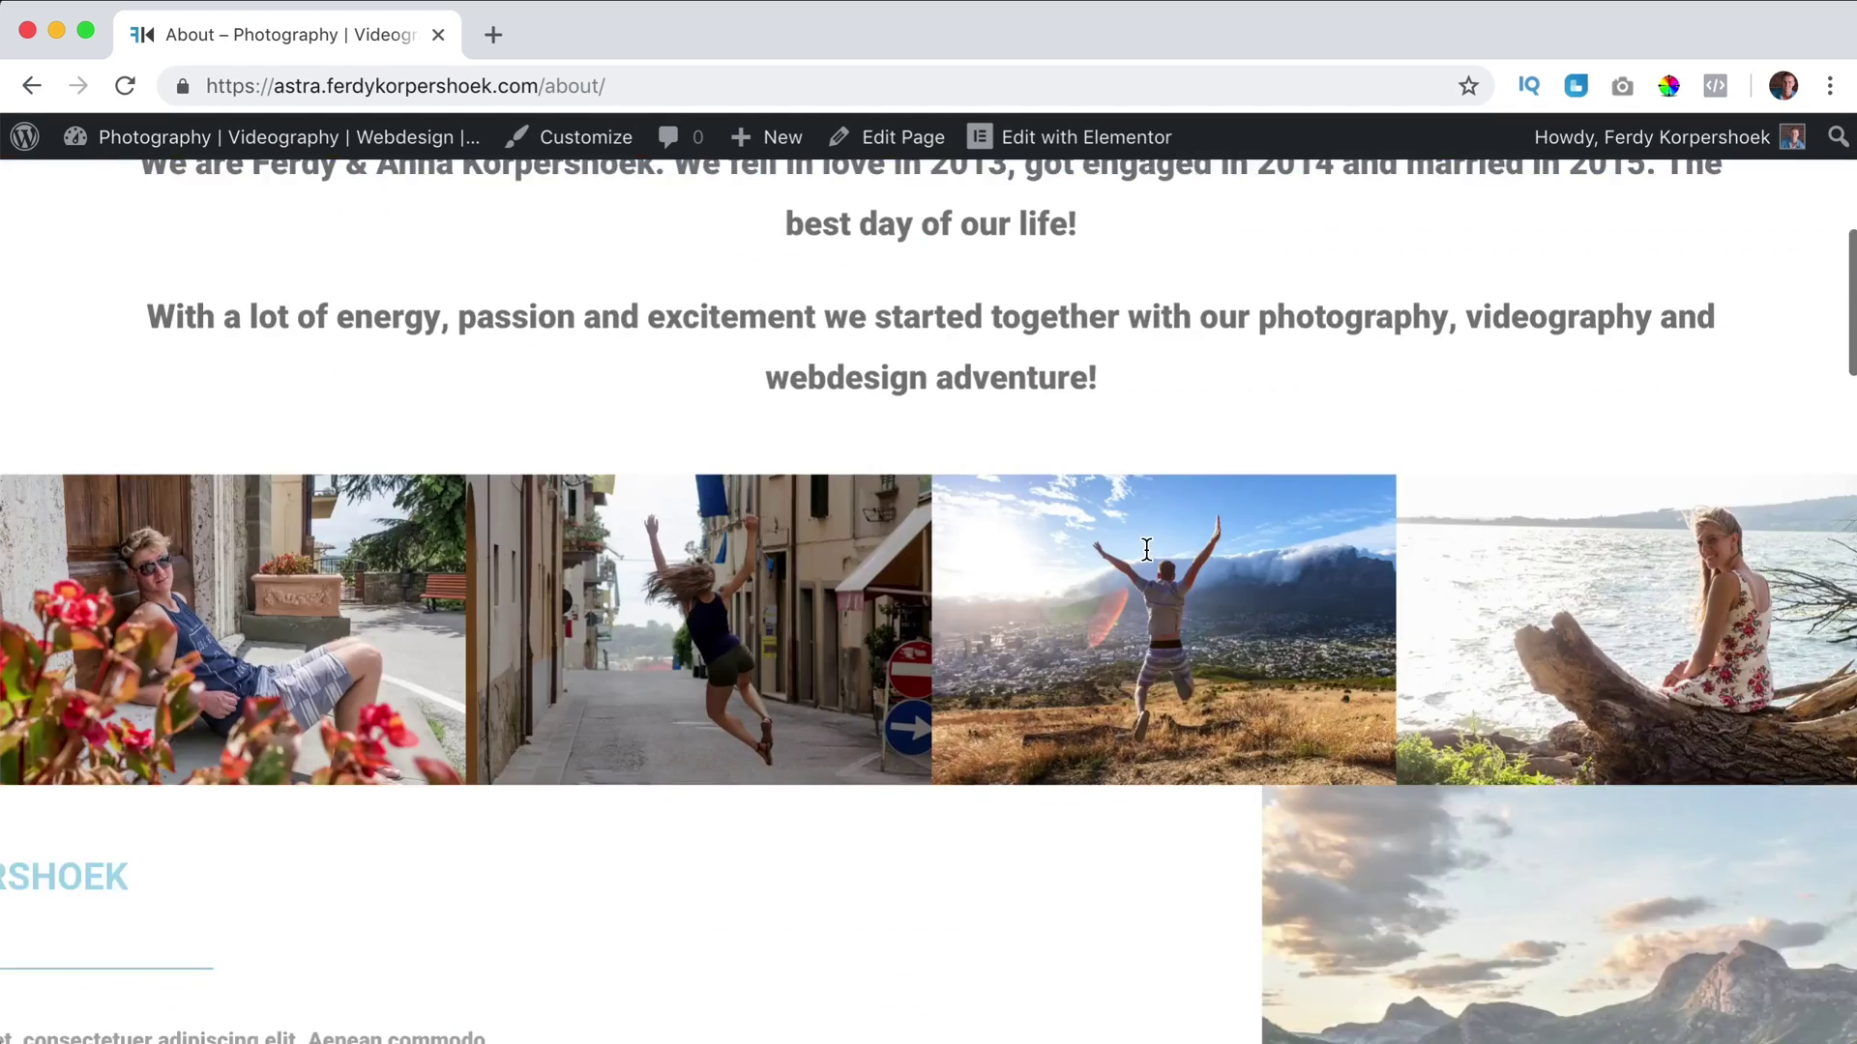
pyautogui.scroll(8, 1146, 549)
pyautogui.click(469, 270)
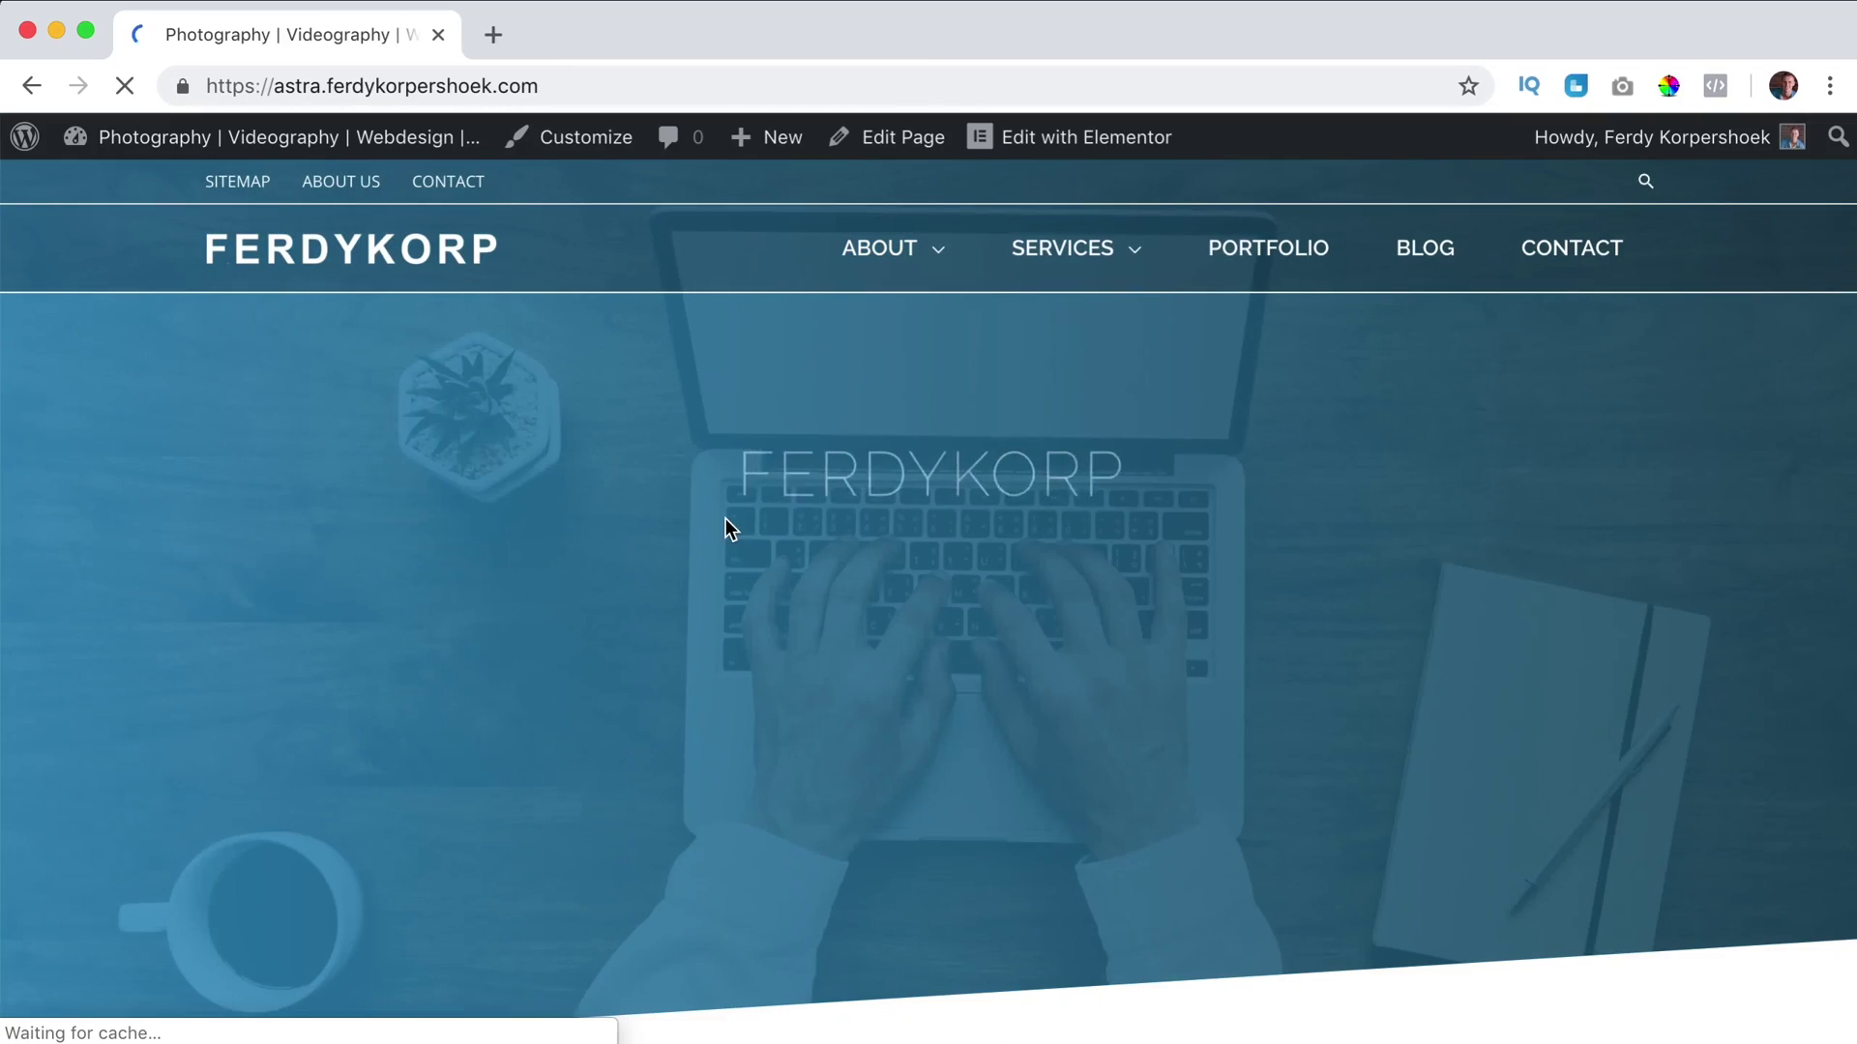